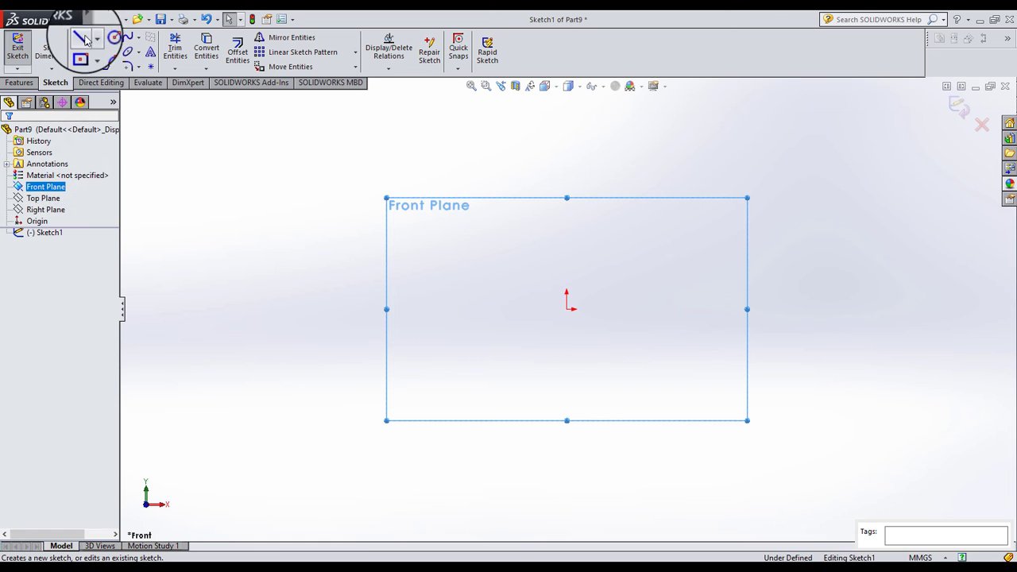
Sketch an about 50 mm top edge, an about 53 mm right side, a 6 mm inward step and a right leg with an about 15 mm bottom edge
{"action": "left_click", "coordinate": [81, 38]}
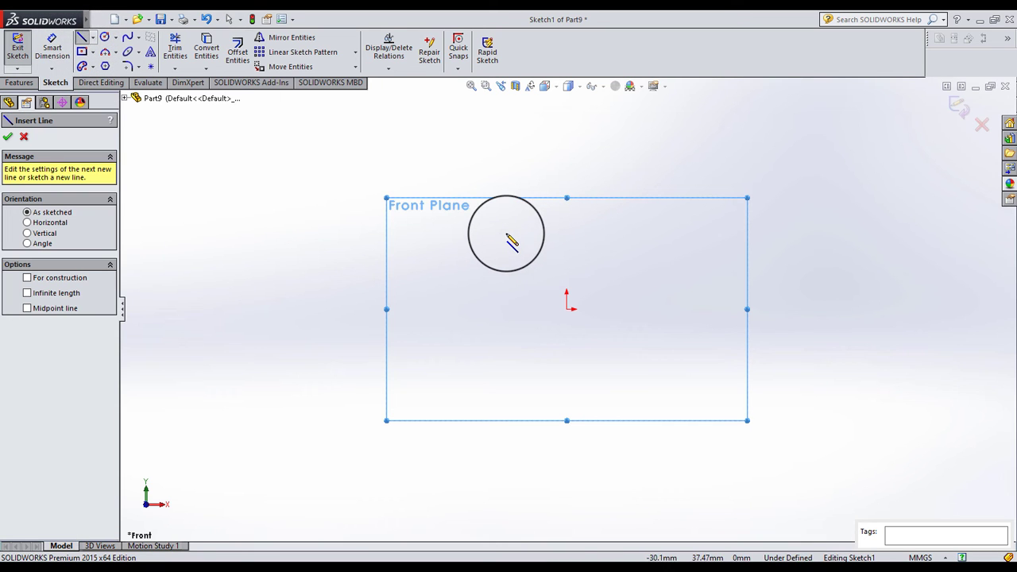
{"action": "left_click_drag", "start_coordinate": [505, 232], "coordinate": [512, 233]}
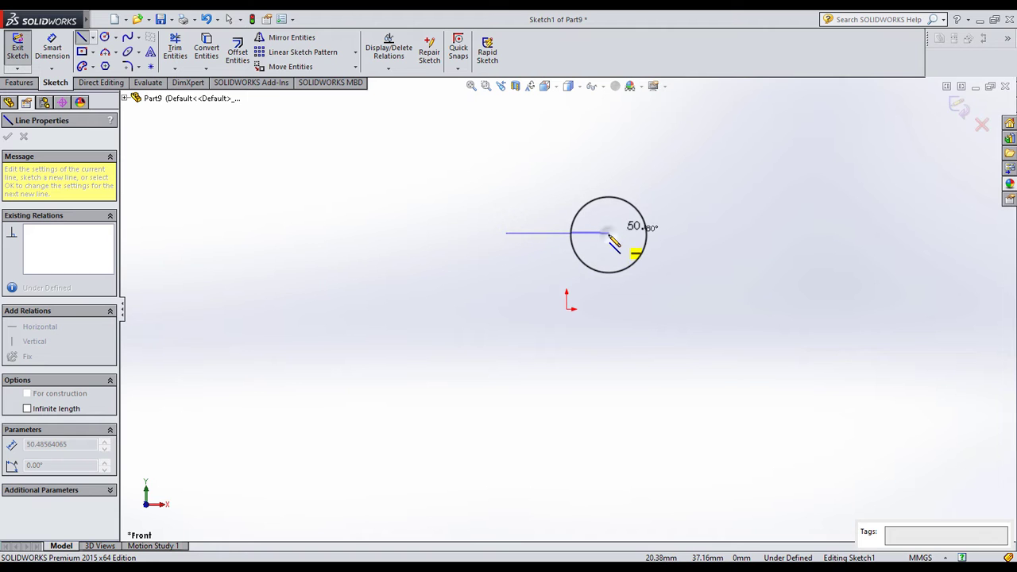
{"action": "left_click_drag", "start_coordinate": [608, 236], "coordinate": [607, 232]}
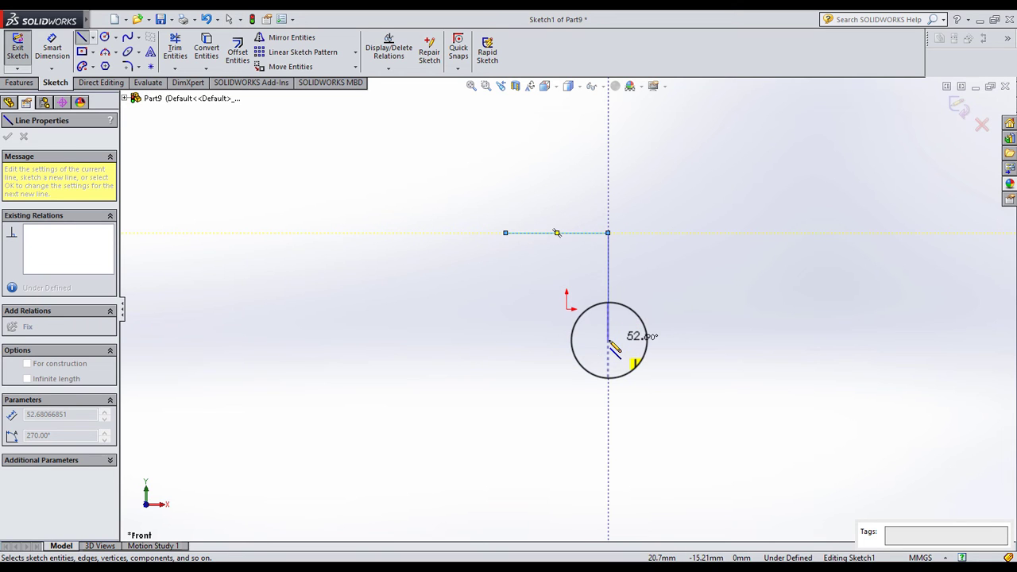
{"action": "left_click", "coordinate": [609, 339]}
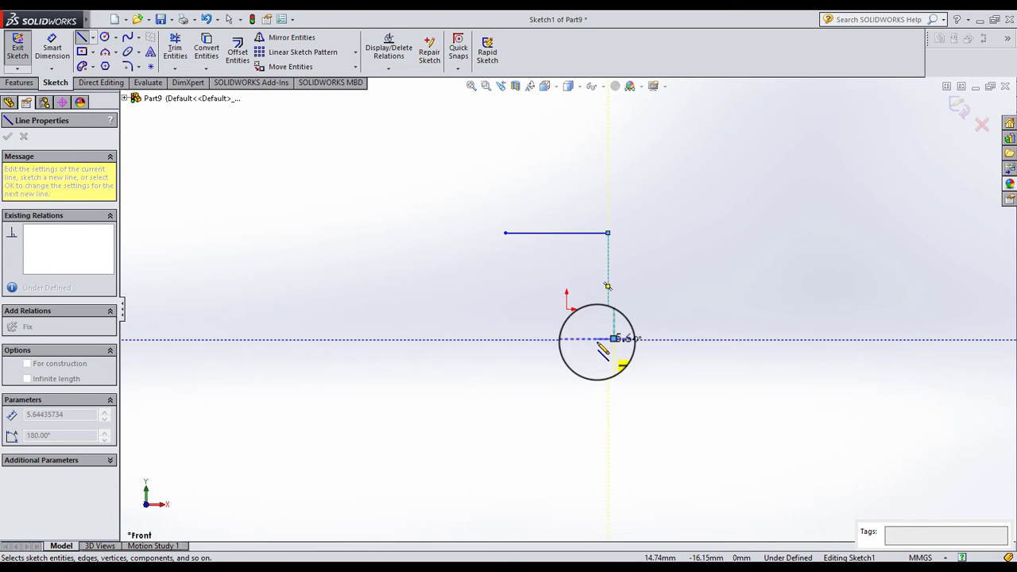
{"action": "left_click", "coordinate": [596, 340]}
{"action": "left_click", "coordinate": [597, 429]}
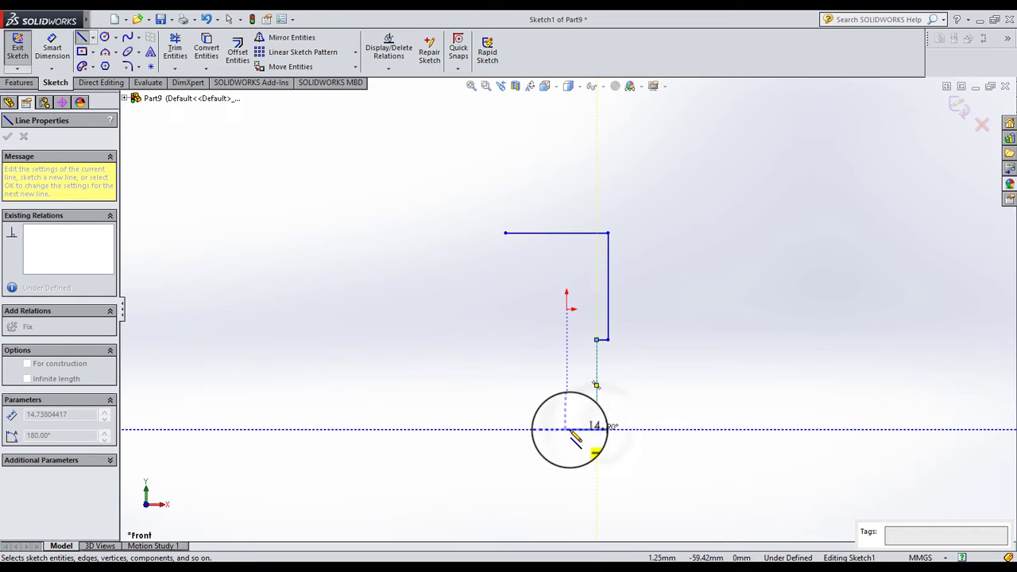
{"action": "left_click", "coordinate": [566, 429]}
Continue the outline with a slot about 11 mm wide, an about 39 mm tall left leg, and a left side rising about 58 mm
{"action": "left_click", "coordinate": [566, 350]}
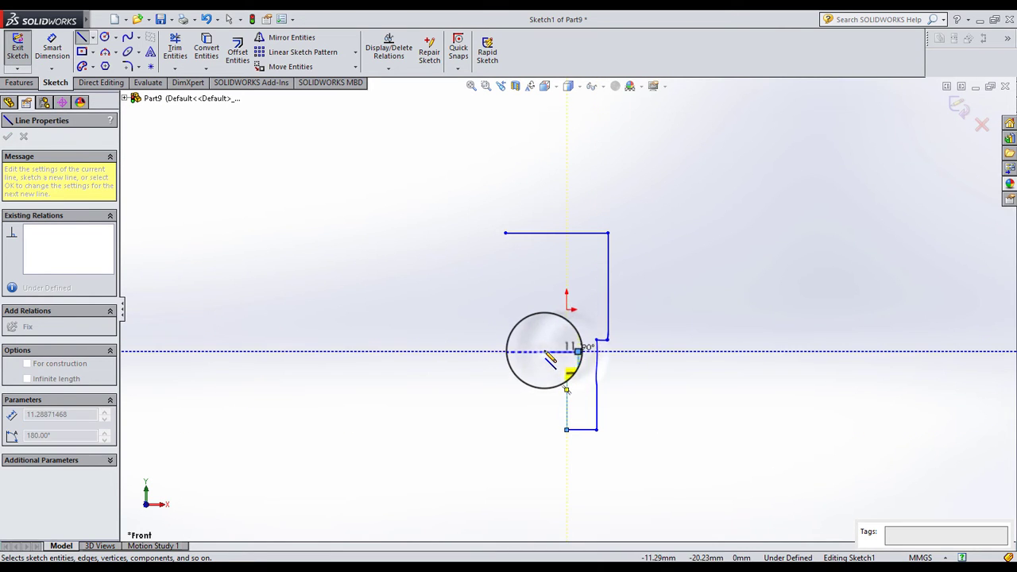
{"action": "left_click", "coordinate": [544, 350]}
{"action": "left_click", "coordinate": [544, 429]}
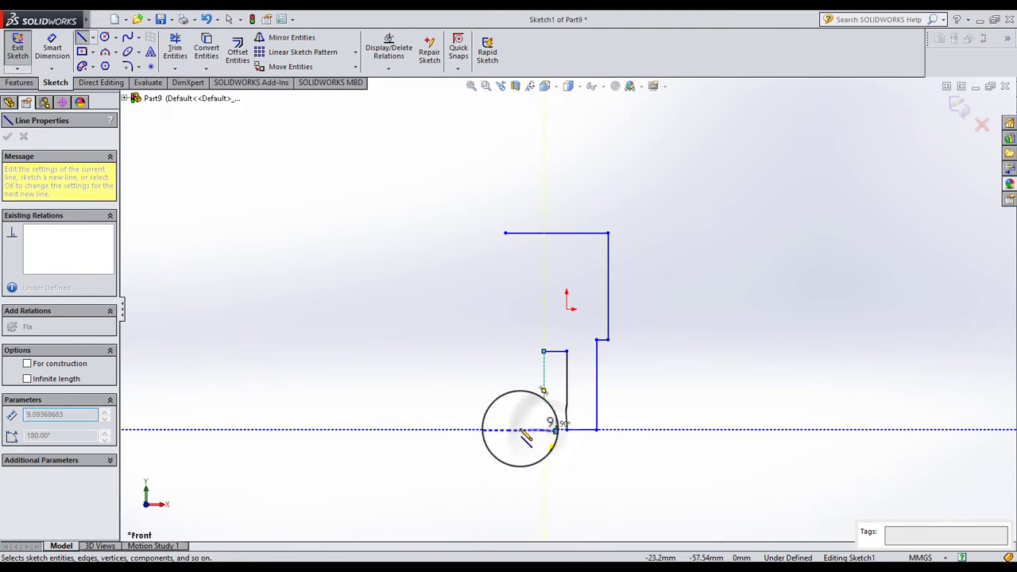
{"action": "left_click", "coordinate": [519, 428]}
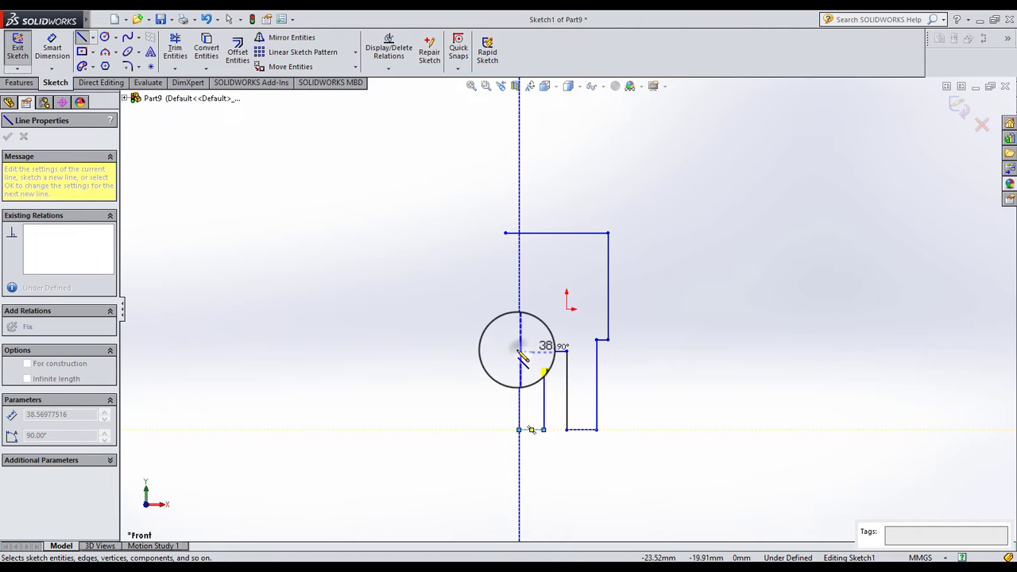
{"action": "left_click", "coordinate": [518, 351]}
{"action": "left_click", "coordinate": [499, 351]}
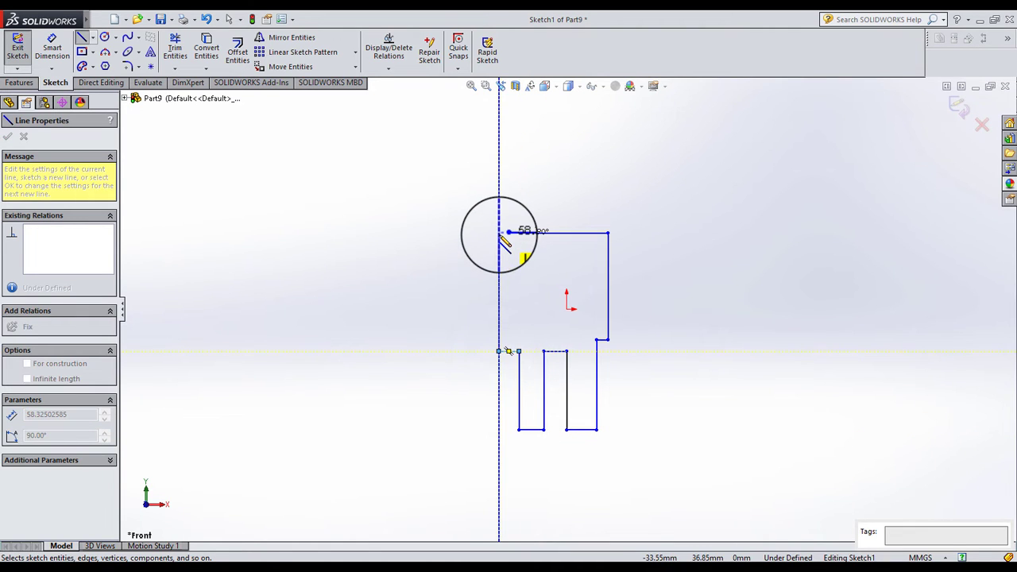
{"action": "left_click", "coordinate": [498, 232]}
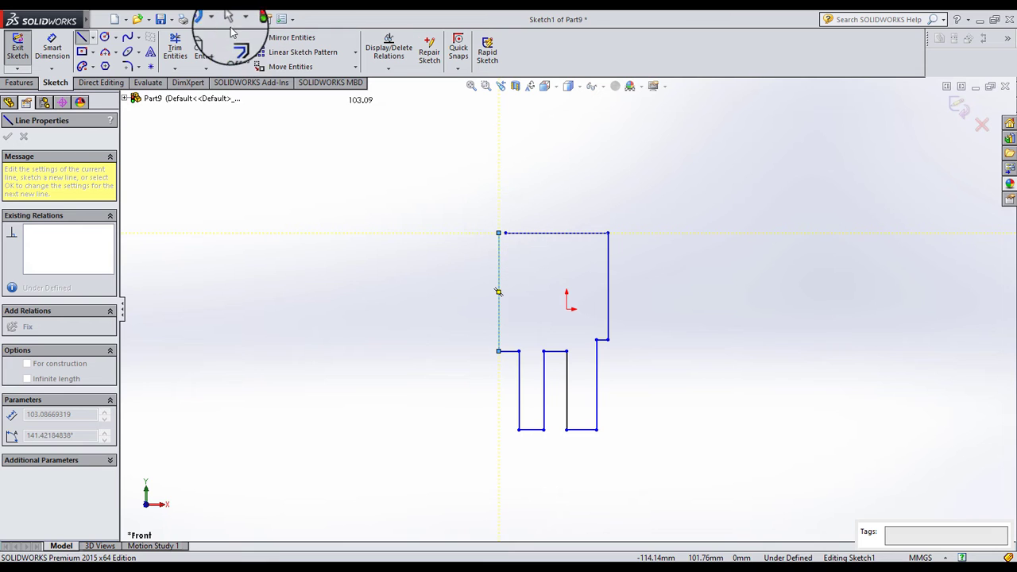
{"action": "left_click", "coordinate": [228, 20]}
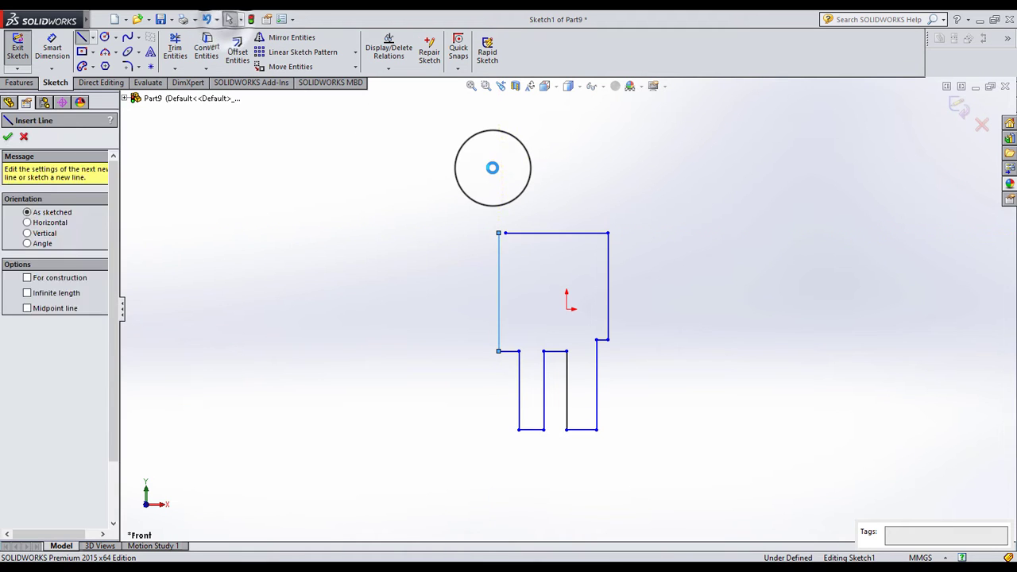
Extend the top edge past the left side and trim the overhang to close the profile's upper-left corner
{"action": "scroll", "coordinate": [511, 252], "scroll_direction": "down", "scroll_amount": 2}
{"action": "left_click", "coordinate": [501, 241]}
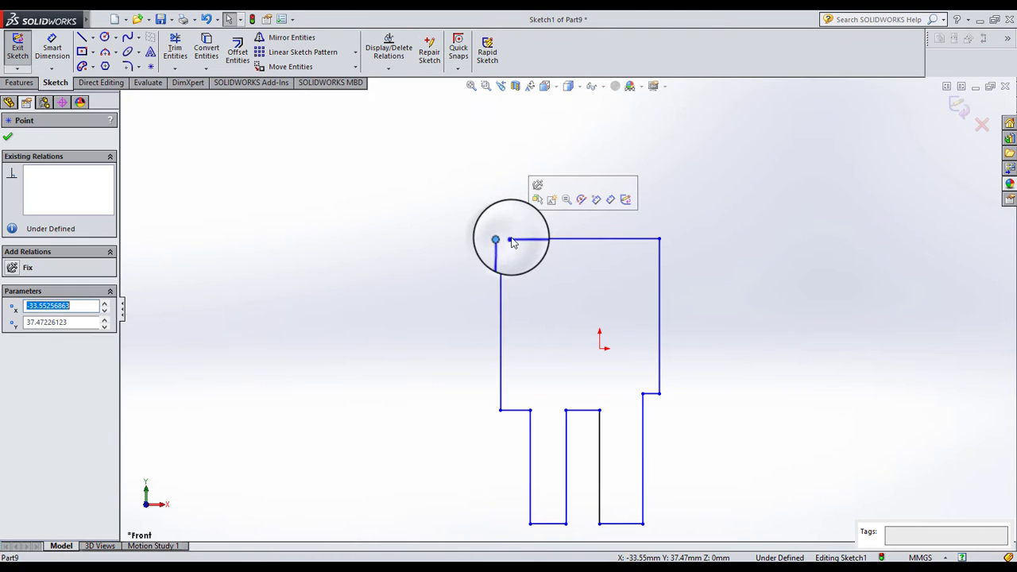
{"action": "left_click", "coordinate": [449, 257]}
{"action": "scroll", "coordinate": [556, 253], "scroll_direction": "down", "scroll_amount": 5}
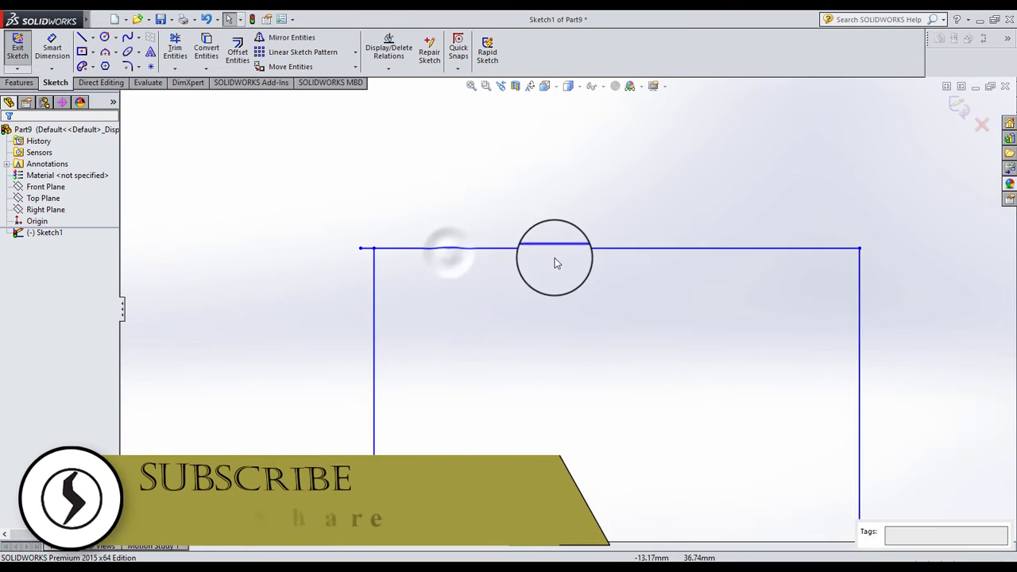
{"action": "left_click", "coordinate": [175, 49]}
{"action": "left_click_drag", "start_coordinate": [304, 161], "coordinate": [364, 253]}
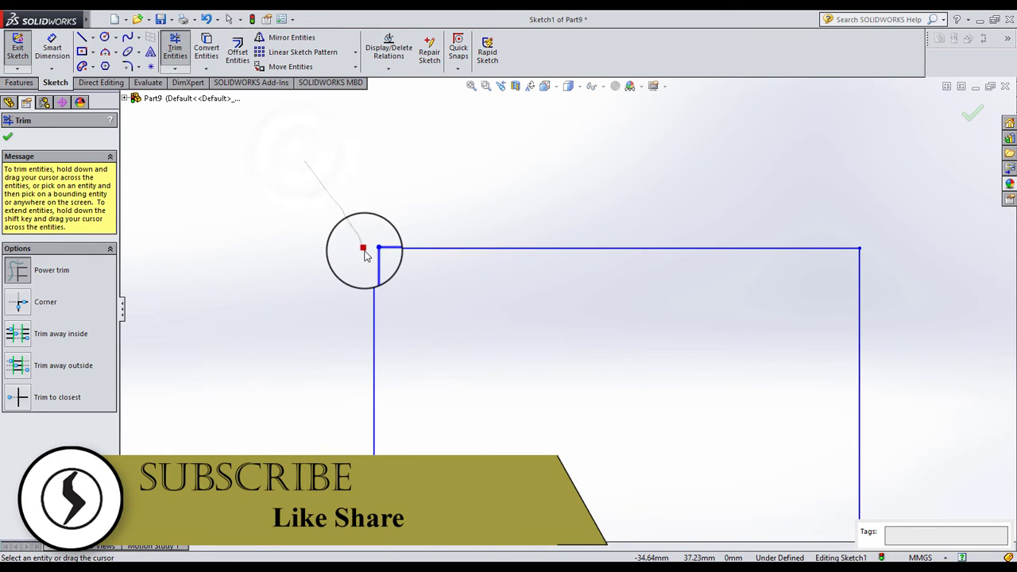
Draw a vertical construction centerline from the origin to just above the profile's top edge
{"action": "left_click", "coordinate": [90, 42]}
{"action": "left_click", "coordinate": [111, 64]}
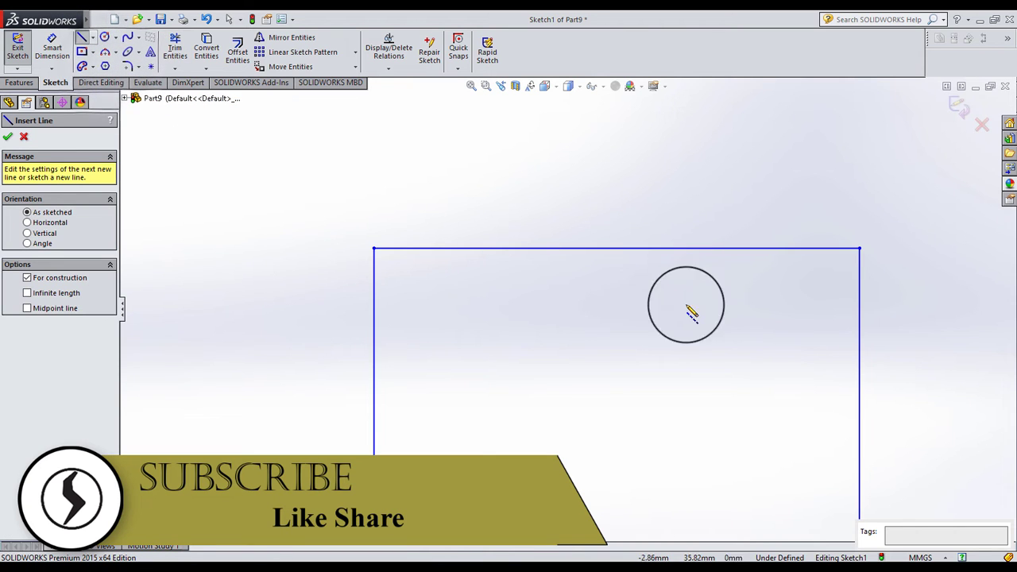
{"action": "scroll", "coordinate": [651, 293], "scroll_direction": "up", "scroll_amount": 4}
{"action": "scroll", "coordinate": [561, 424], "scroll_direction": "down", "scroll_amount": 4}
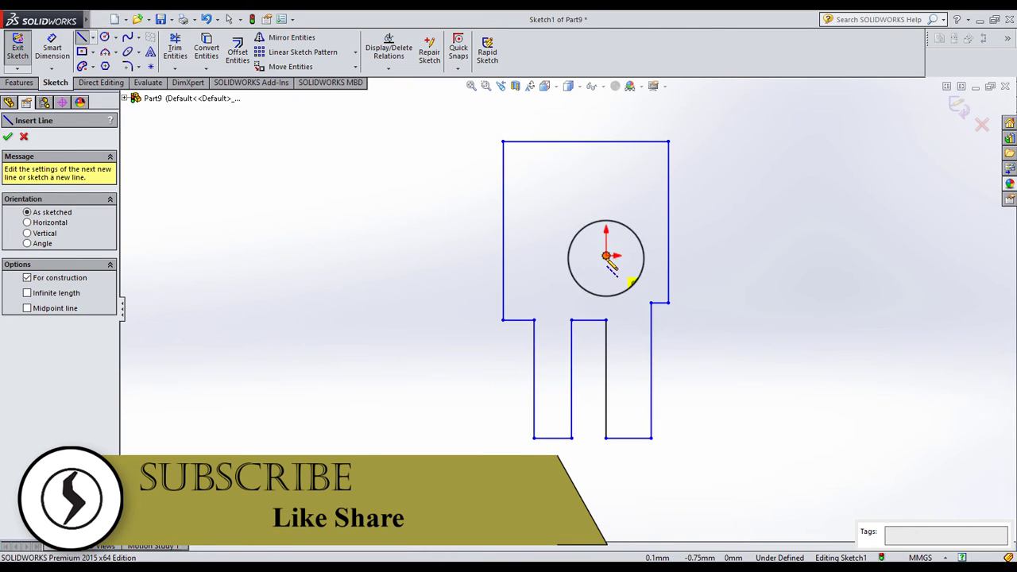
{"action": "mouse_move", "coordinate": [606, 256]}
{"action": "left_mouse_down"}
{"action": "mouse_move", "coordinate": [596, 190]}
{"action": "mouse_move", "coordinate": [605, 130]}
{"action": "left_mouse_up"}
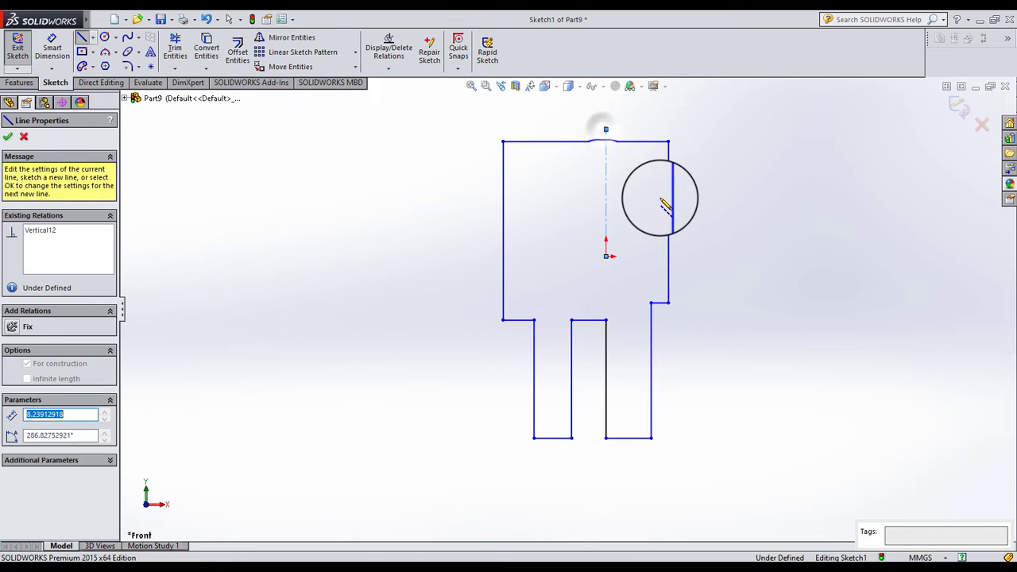
{"action": "key", "text": "Escape"}
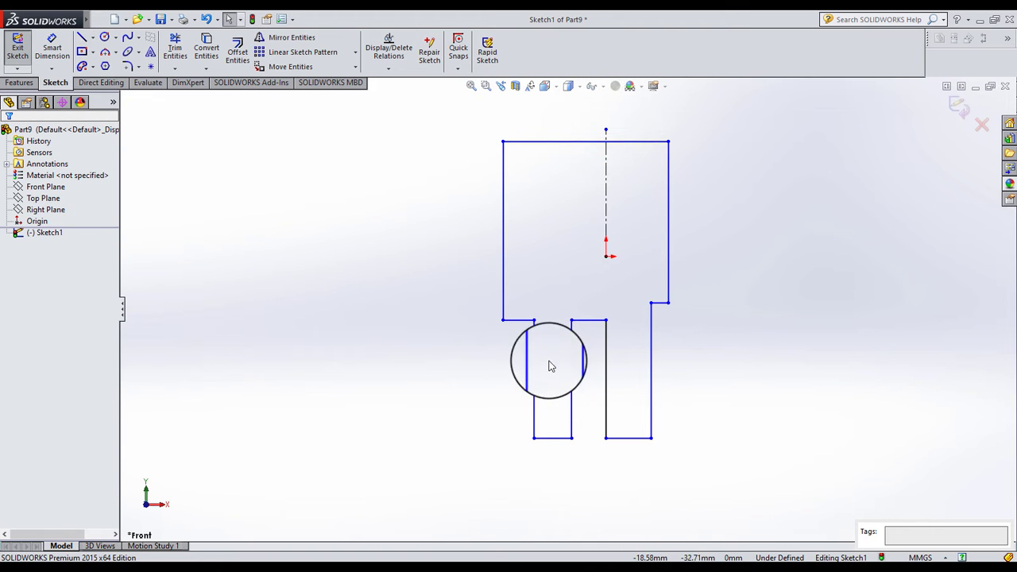
Make the upper body's outer left and right sides symmetric about the vertical centerline
{"action": "left_click", "coordinate": [512, 276]}
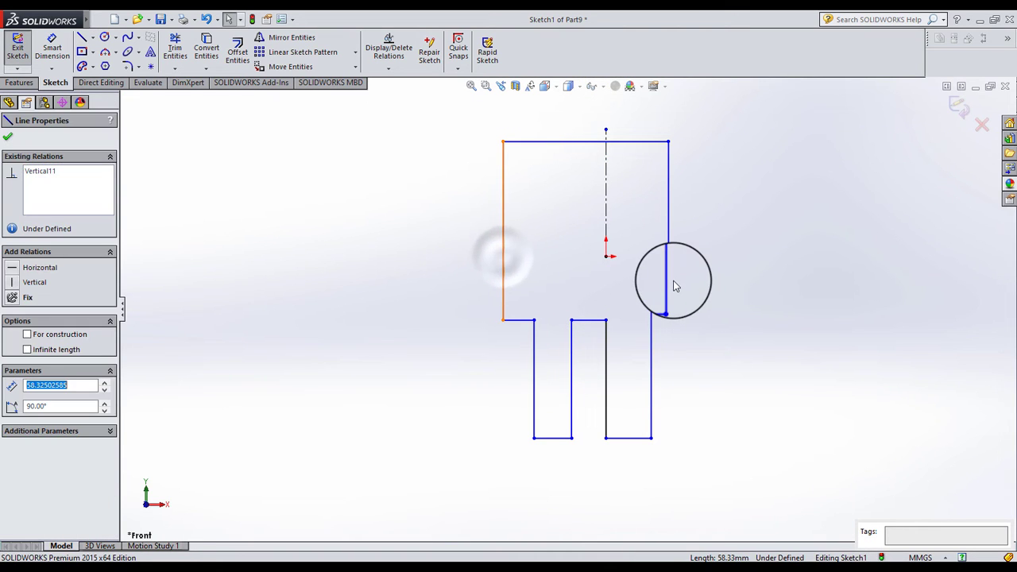
{"action": "left_click", "coordinate": [720, 246]}
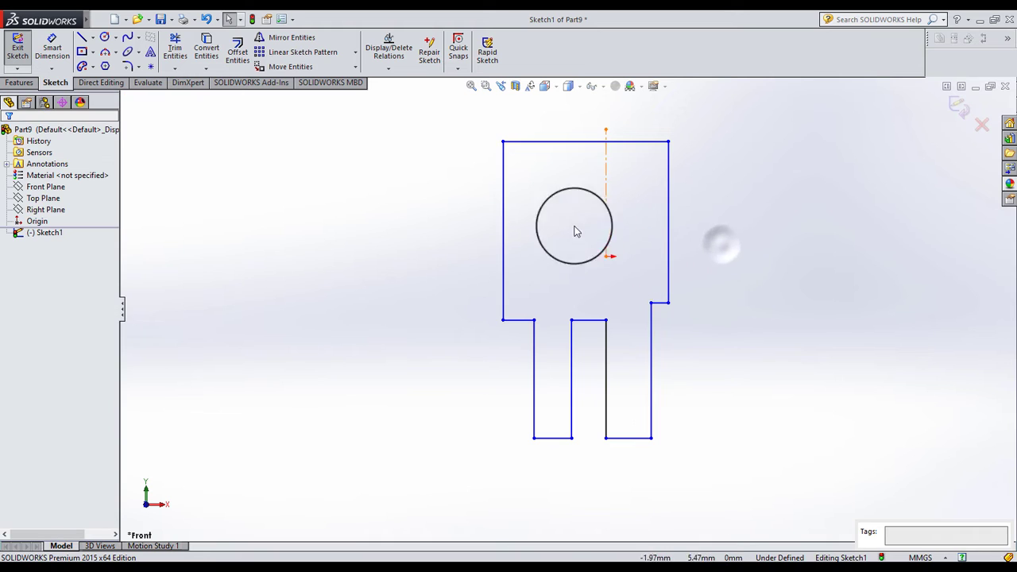
{"action": "left_click", "coordinate": [503, 205]}
{"action": "left_click", "coordinate": [670, 230], "text": "ctrl"}
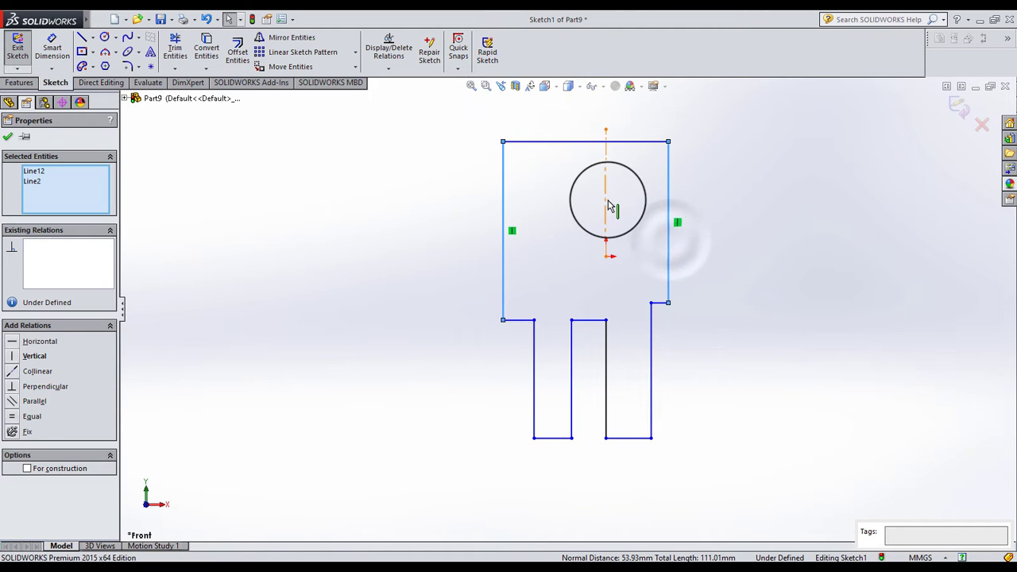
{"action": "left_click", "coordinate": [606, 199], "text": "ctrl"}
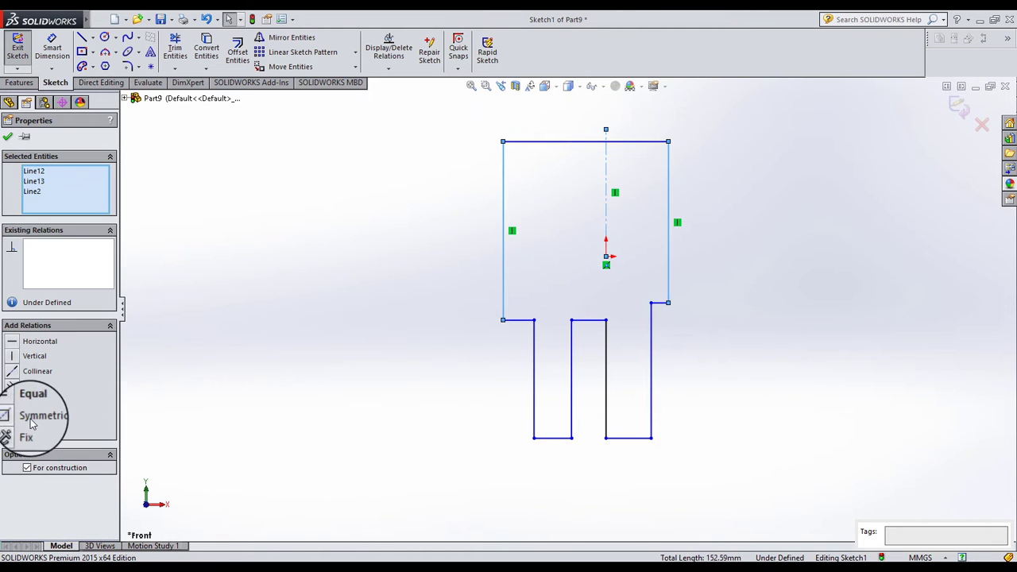
{"action": "left_click", "coordinate": [13, 421]}
{"action": "left_click", "coordinate": [288, 363]}
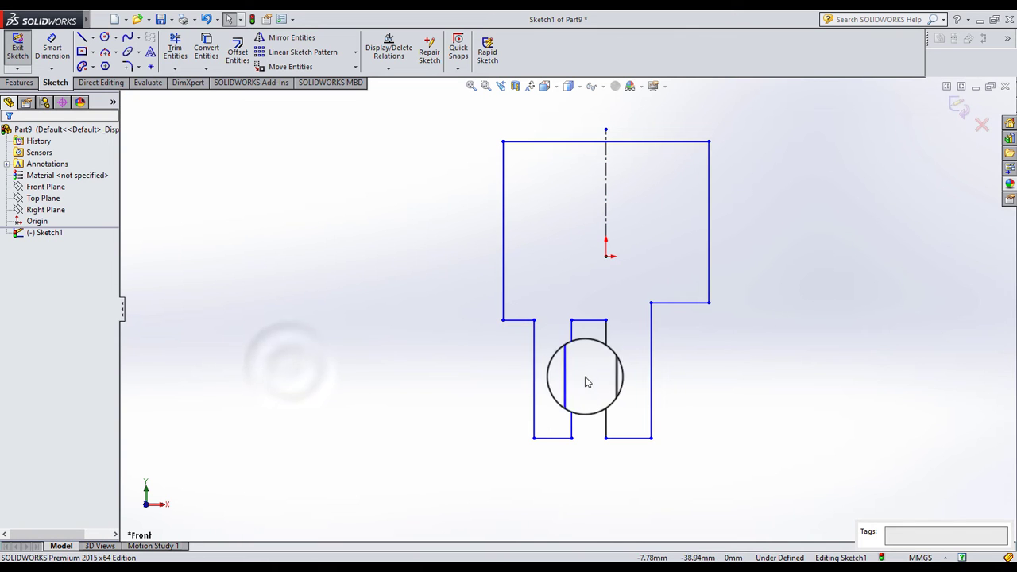
Make the outer sides of the two lower legs symmetric about the vertical centerline
{"action": "left_click", "coordinate": [653, 365], "text": "ctrl"}
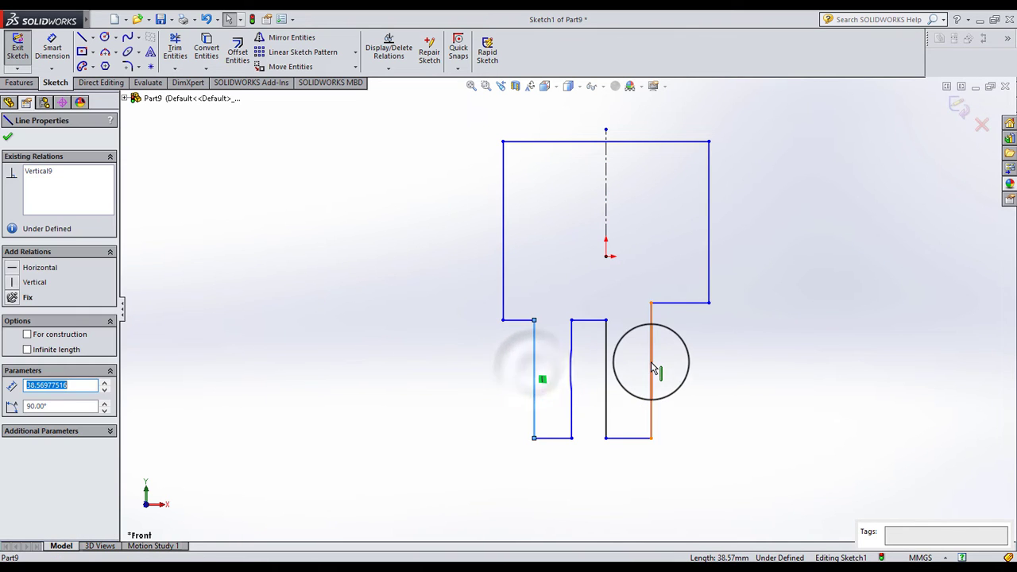
{"action": "left_click", "coordinate": [605, 222], "text": "ctrl"}
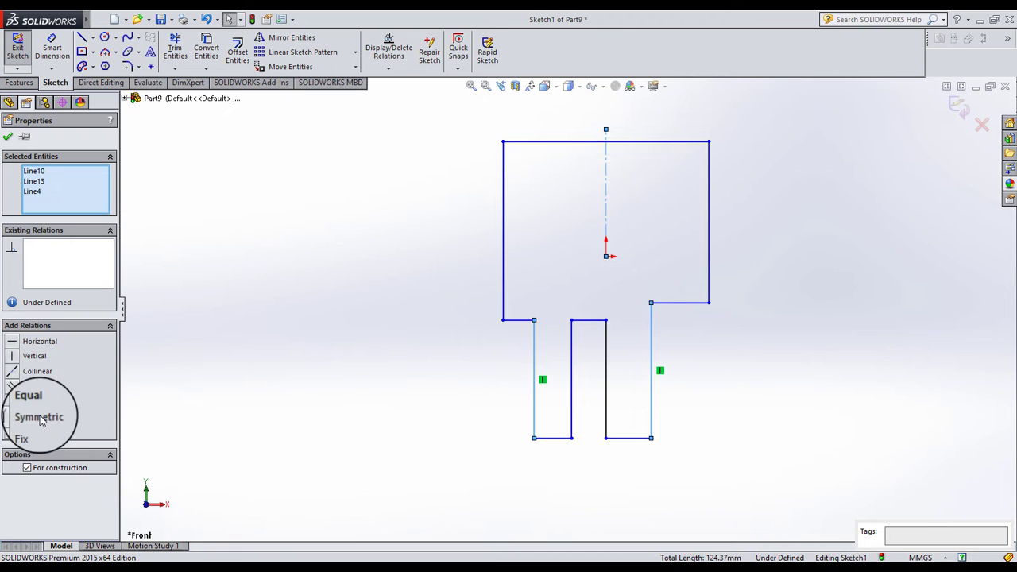
{"action": "left_click", "coordinate": [41, 419]}
{"action": "left_click", "coordinate": [329, 386]}
Try to make the slot's two inner sides symmetric about the vertical centerline
{"action": "left_click", "coordinate": [572, 386]}
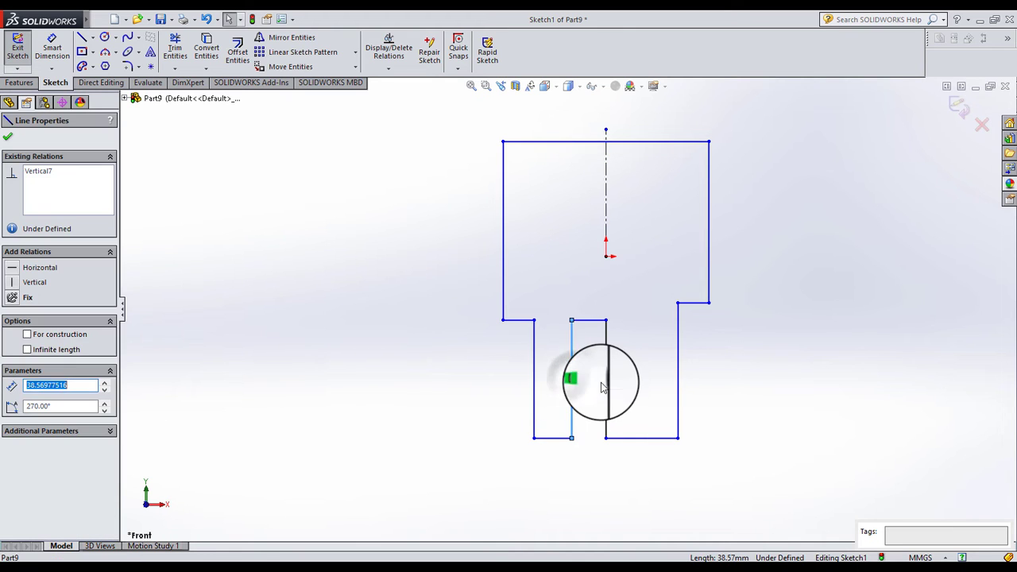
{"action": "left_click", "coordinate": [606, 387], "text": "ctrl"}
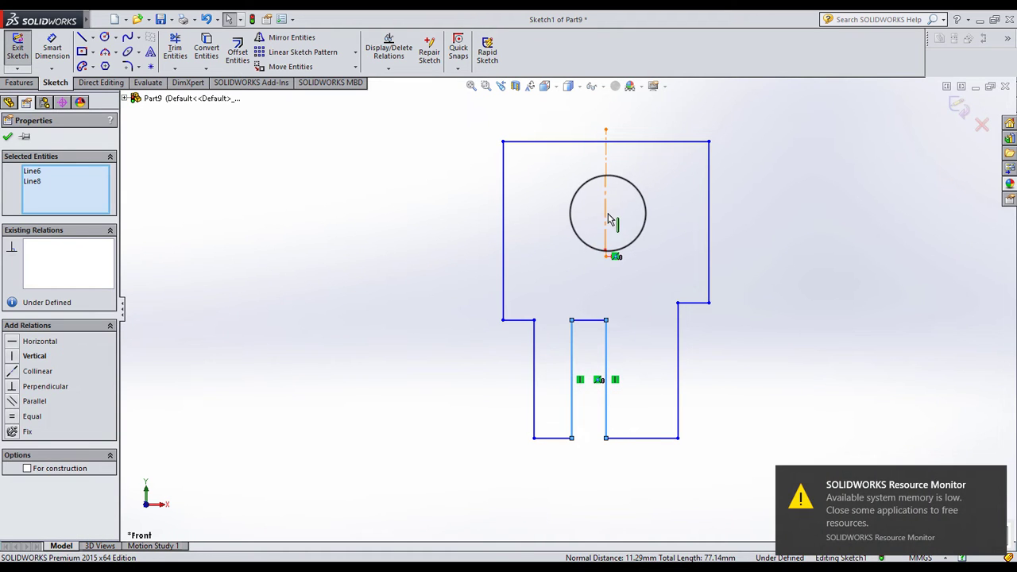
{"action": "left_click", "coordinate": [607, 219], "text": "ctrl"}
{"action": "left_click", "coordinate": [12, 418]}
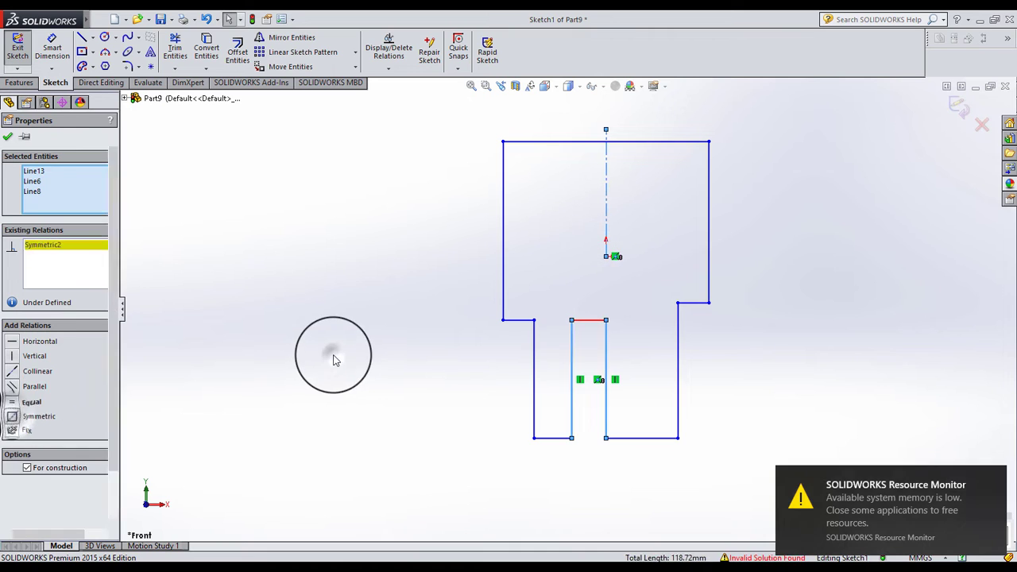
{"action": "left_click", "coordinate": [329, 341]}
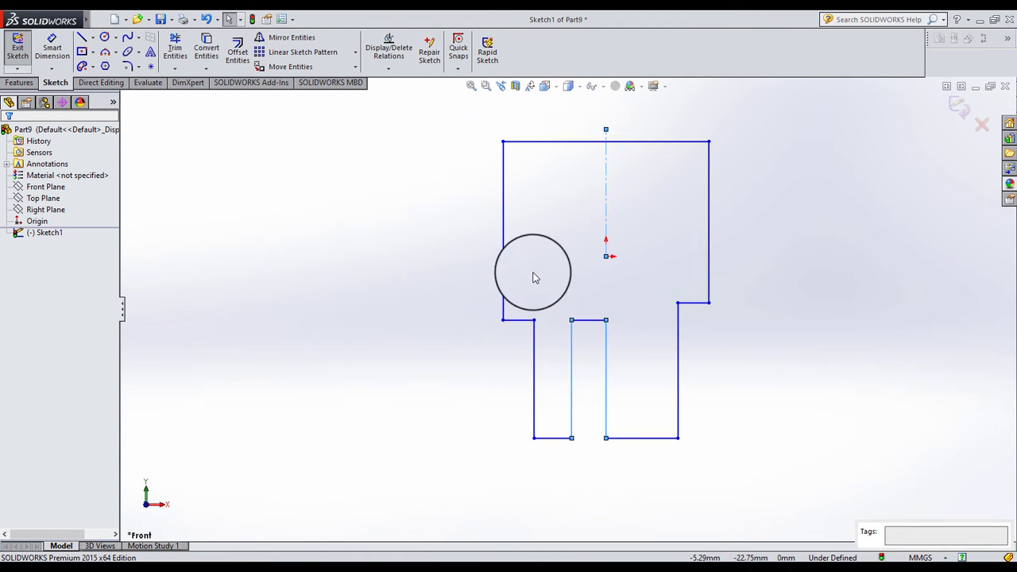
Try to align the midpoint of the slot's top edge vertically with the origin
{"action": "left_click", "coordinate": [592, 322]}
{"action": "right_click", "coordinate": [592, 322]}
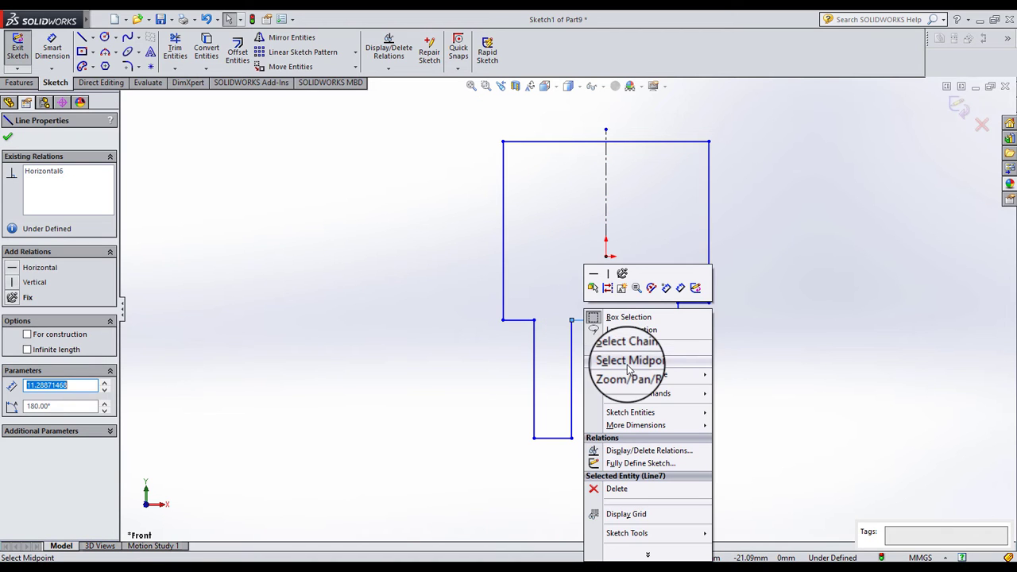
{"action": "left_click", "coordinate": [627, 361]}
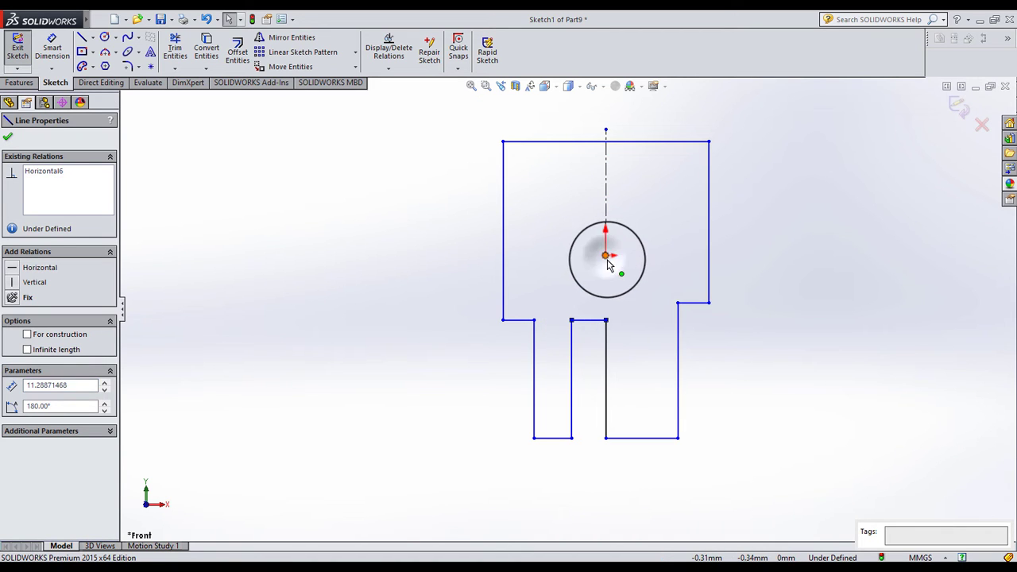
{"action": "left_click", "coordinate": [606, 258], "text": "ctrl"}
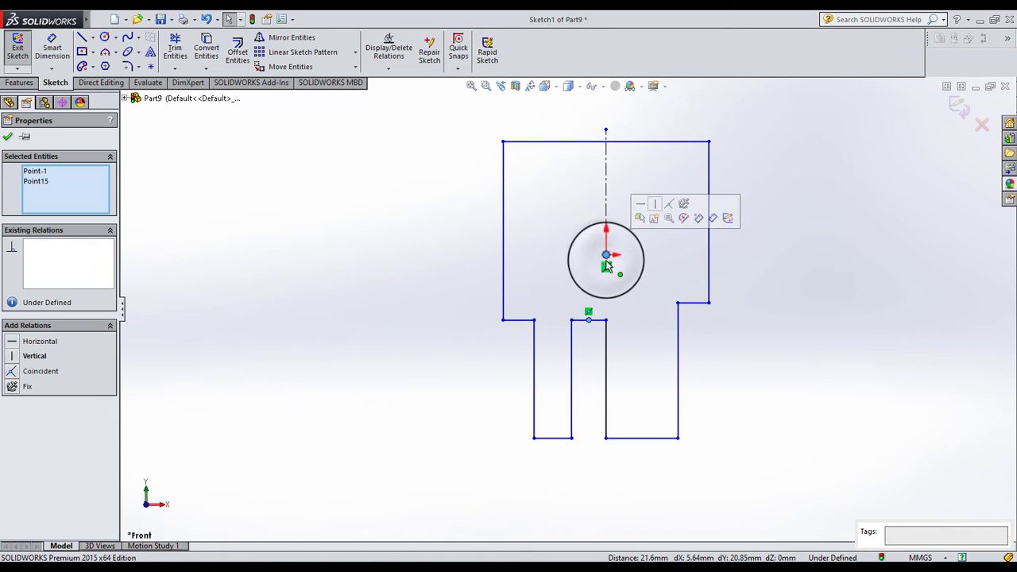
{"action": "left_click", "coordinate": [12, 355]}
{"action": "left_click", "coordinate": [291, 329]}
Delete the short horizontal line forming the slot's top edge between the two legs
{"action": "left_click", "coordinate": [591, 321]}
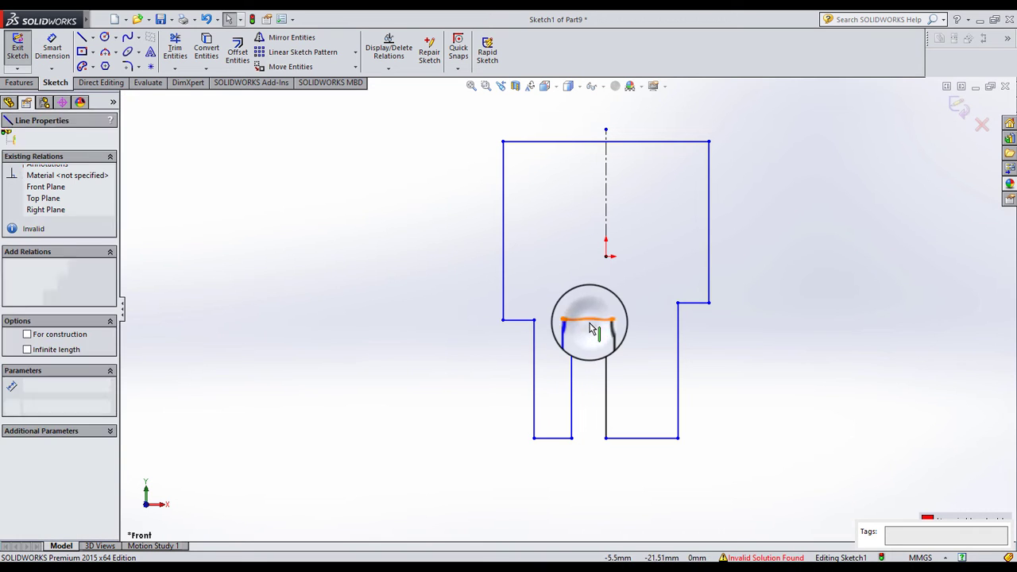
{"action": "left_click", "coordinate": [589, 323]}
{"action": "left_click_drag", "start_coordinate": [587, 322], "coordinate": [607, 363]}
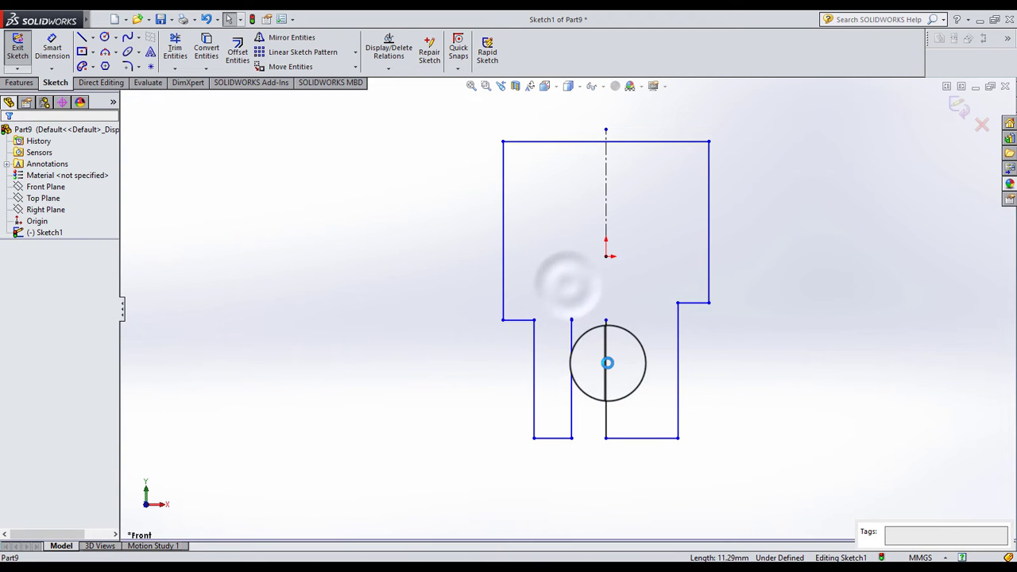
Remove the coincident relation between the slot's right inner side and the origin, and move that side away from the centerline
{"action": "left_click", "coordinate": [607, 365]}
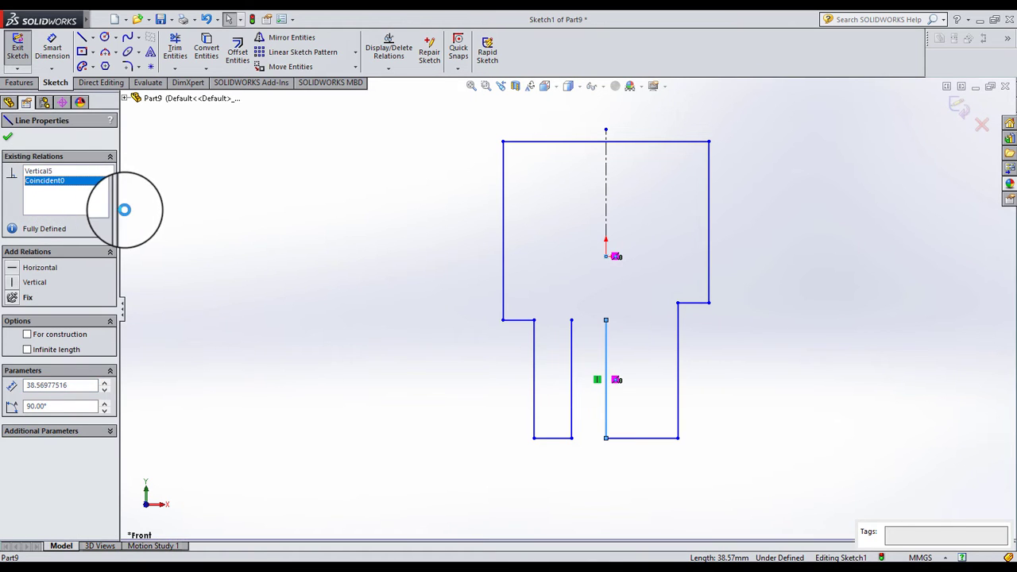
{"action": "left_click", "coordinate": [370, 319]}
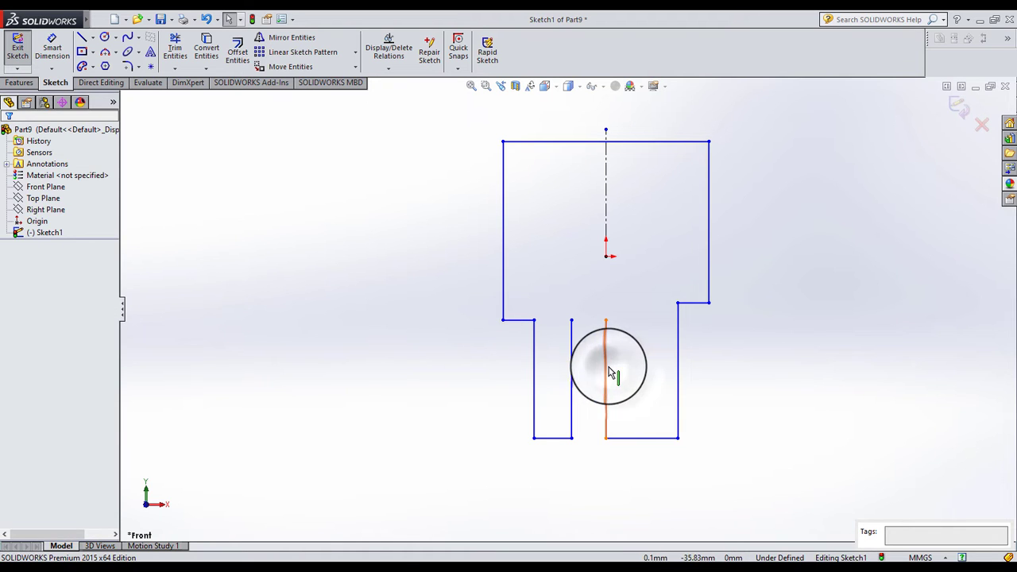
{"action": "left_click_drag", "start_coordinate": [609, 372], "coordinate": [635, 373]}
Make the slot's two inner sides symmetric about the vertical centerline
{"action": "left_click", "coordinate": [571, 355]}
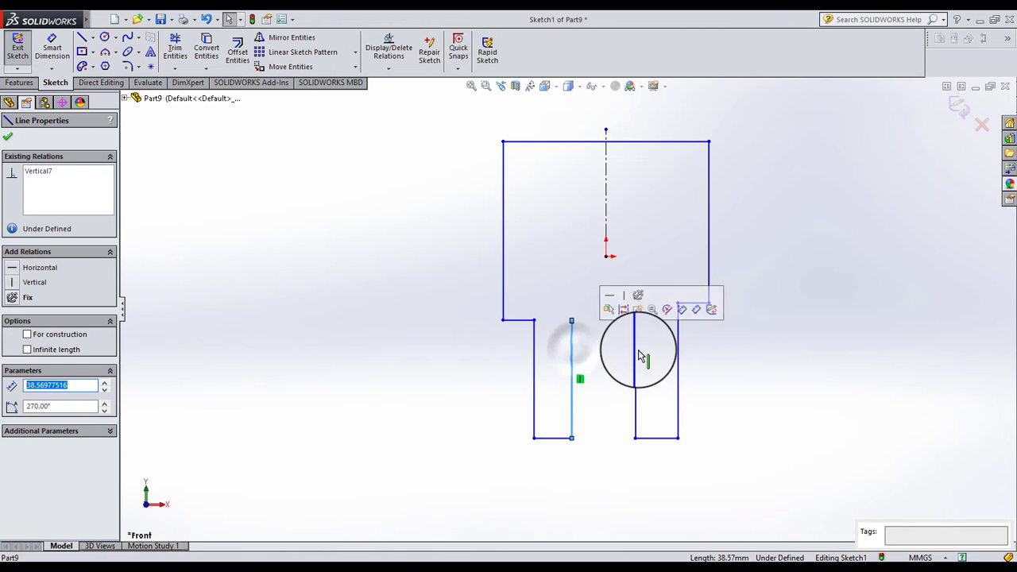
{"action": "left_click", "coordinate": [635, 352], "text": "ctrl"}
{"action": "left_click", "coordinate": [606, 223], "text": "ctrl"}
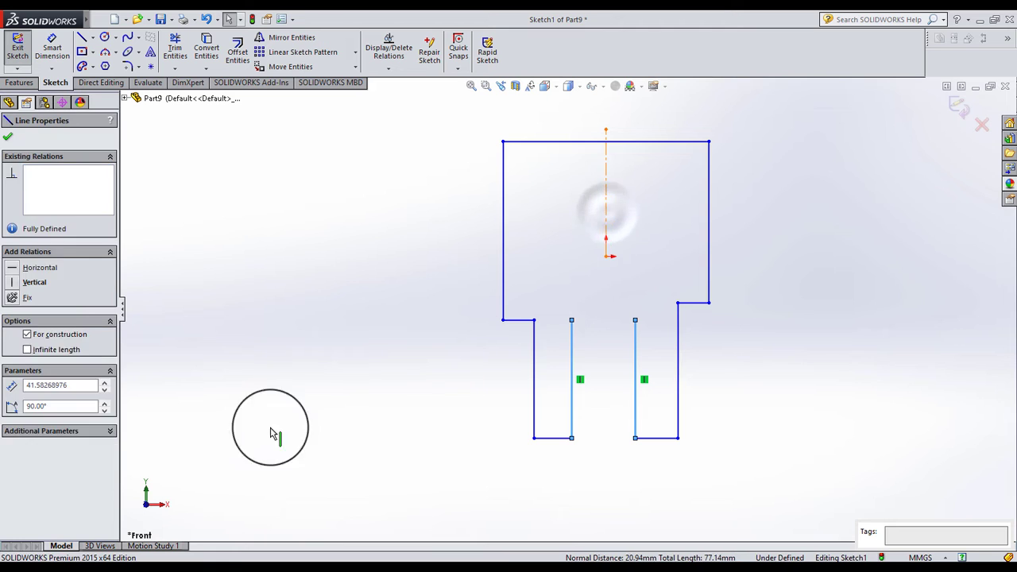
{"action": "left_click", "coordinate": [12, 418]}
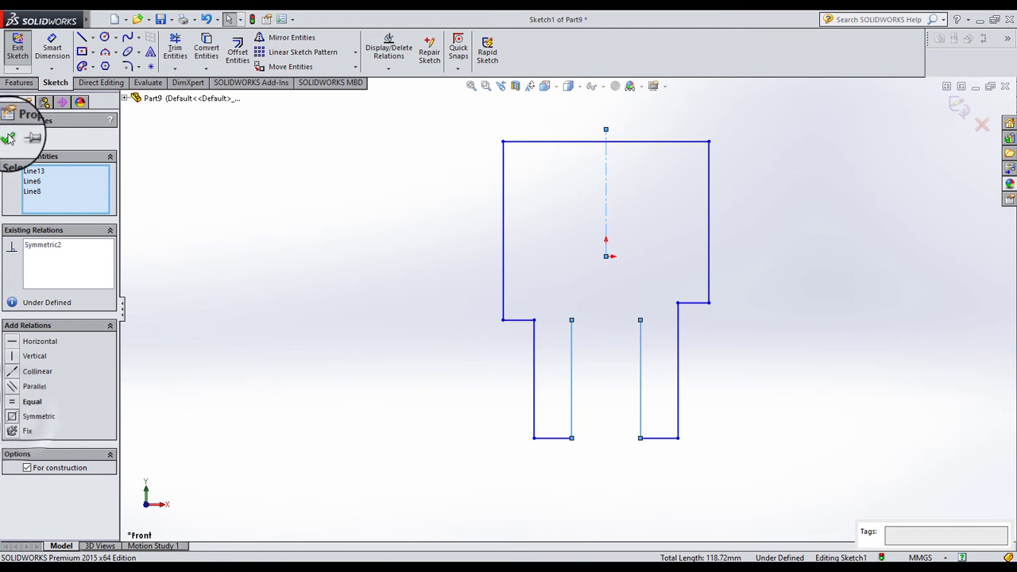
{"action": "left_click", "coordinate": [8, 136]}
Dimension the upper body's top edge and set its length to 48 mm
{"action": "left_click", "coordinate": [52, 46]}
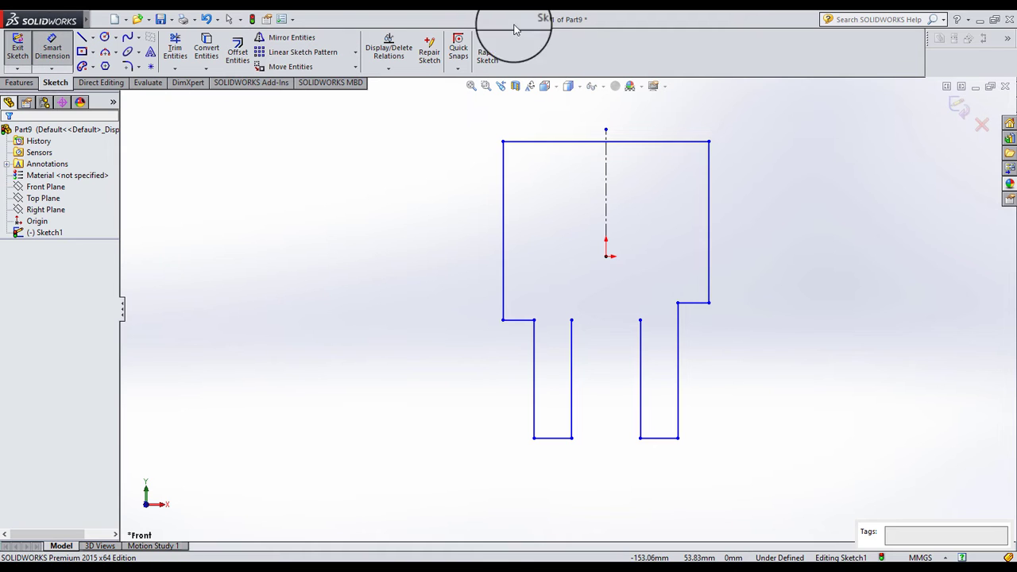
{"action": "left_click", "coordinate": [571, 142]}
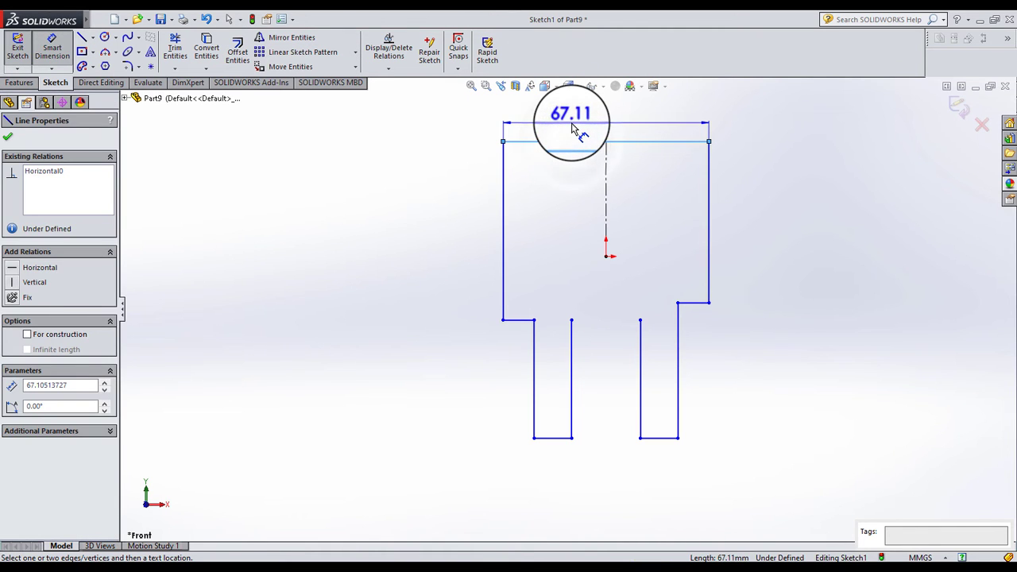
{"action": "left_click", "coordinate": [572, 128]}
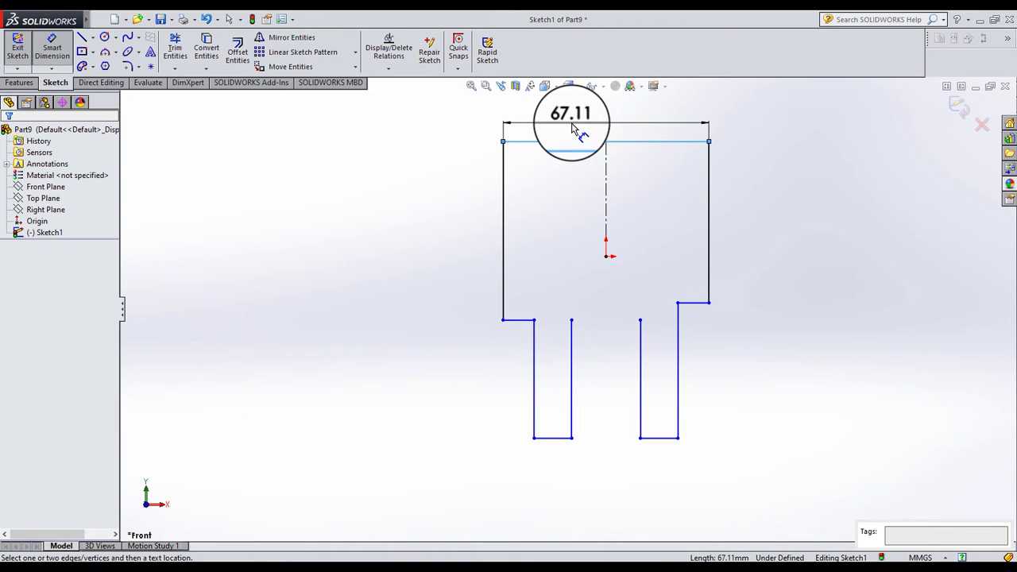
{"action": "left_click", "coordinate": [572, 128]}
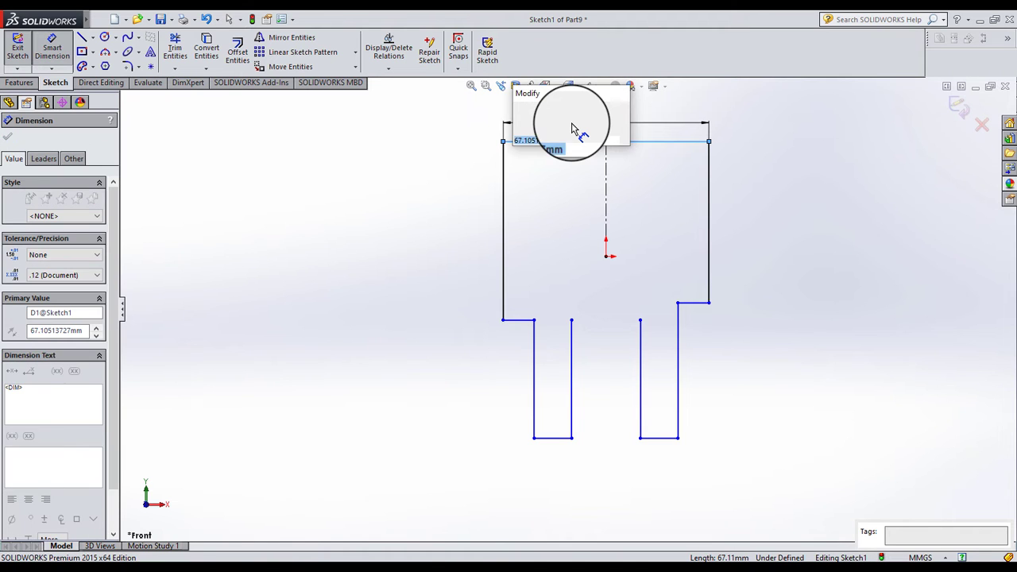
{"action": "type", "text": "48"}
{"action": "key", "text": "Return"}
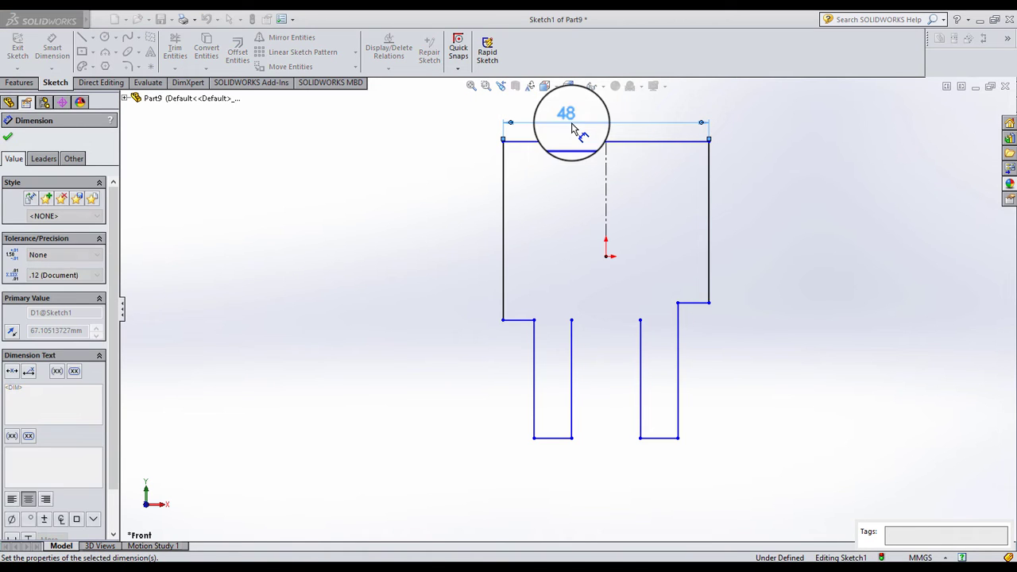
{"action": "left_click", "coordinate": [417, 223]}
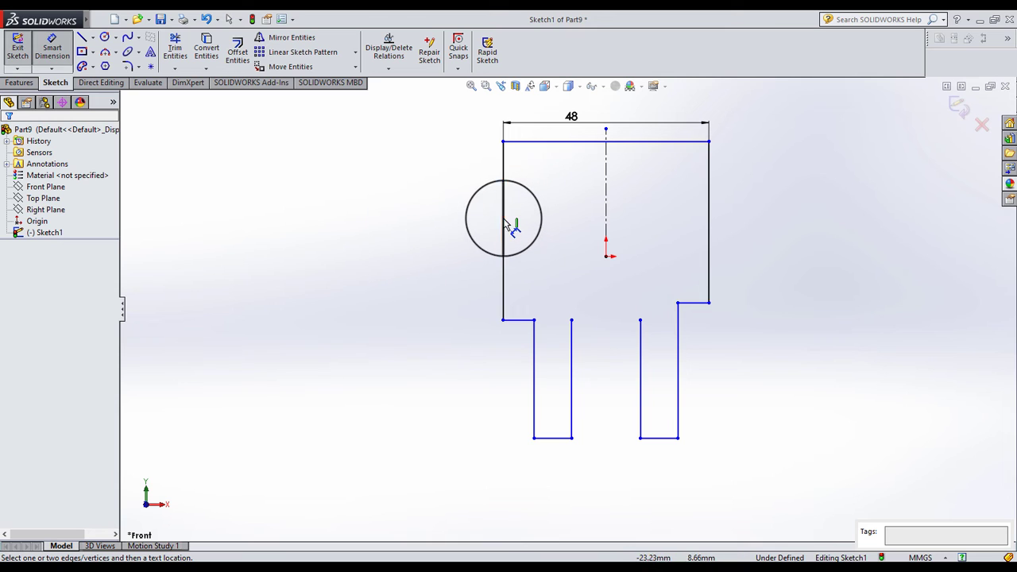
Dimension the upper body's left side and set its height to 36 mm
{"action": "left_click", "coordinate": [503, 225]}
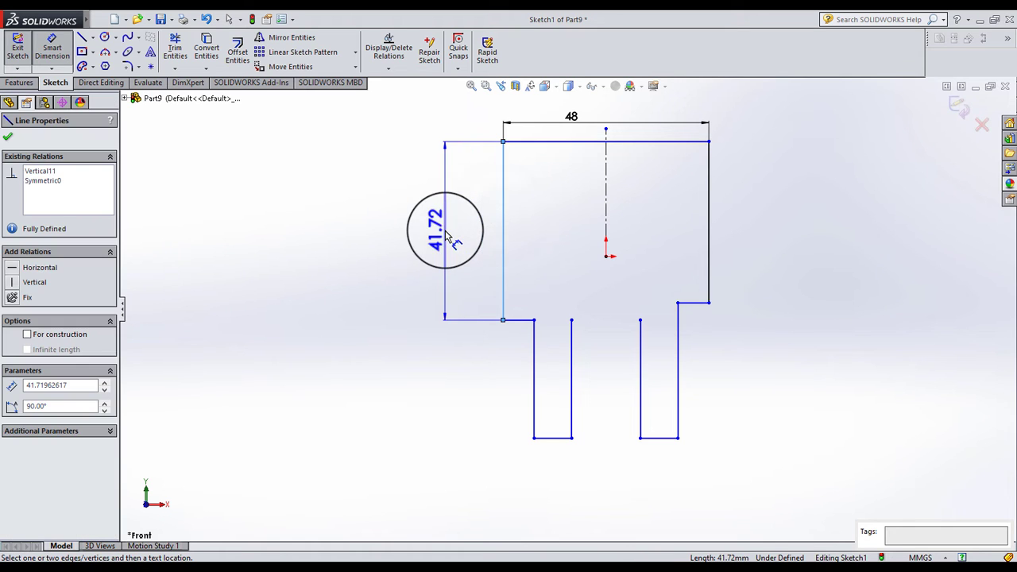
{"action": "left_click", "coordinate": [447, 235]}
{"action": "type", "text": "36"}
{"action": "key", "text": "Return"}
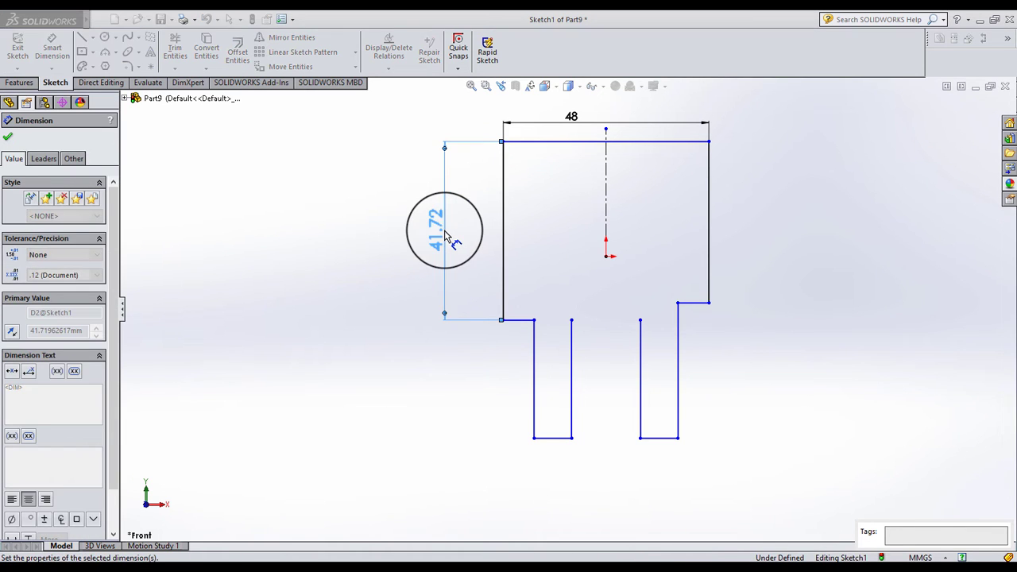
{"action": "key", "text": "Escape"}
Make the two horizontal shoulder edges beneath the upper body collinear
{"action": "left_click_drag", "start_coordinate": [410, 261], "coordinate": [522, 303]}
{"action": "left_click", "coordinate": [520, 297]}
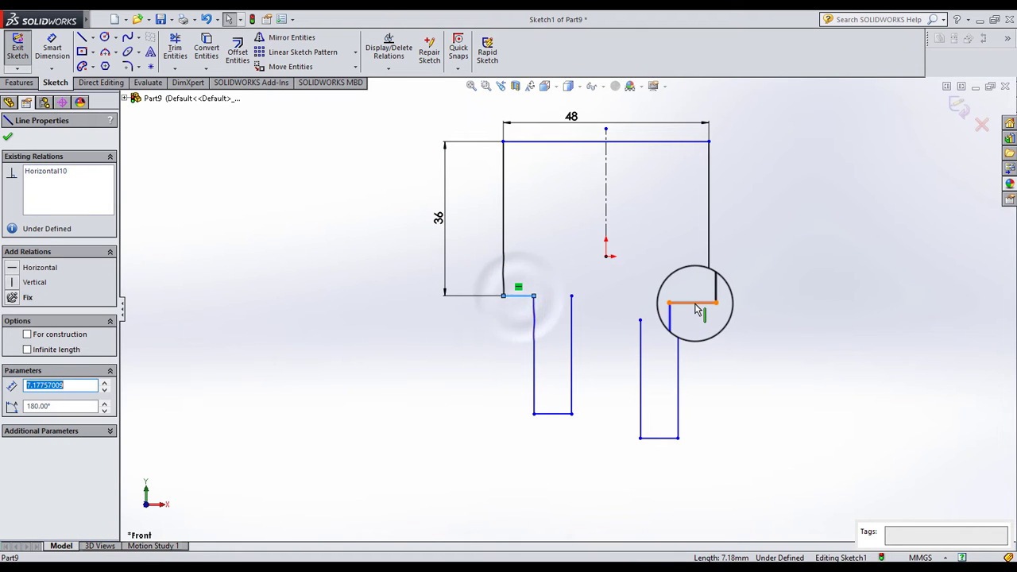
{"action": "left_click", "coordinate": [693, 302], "text": "ctrl"}
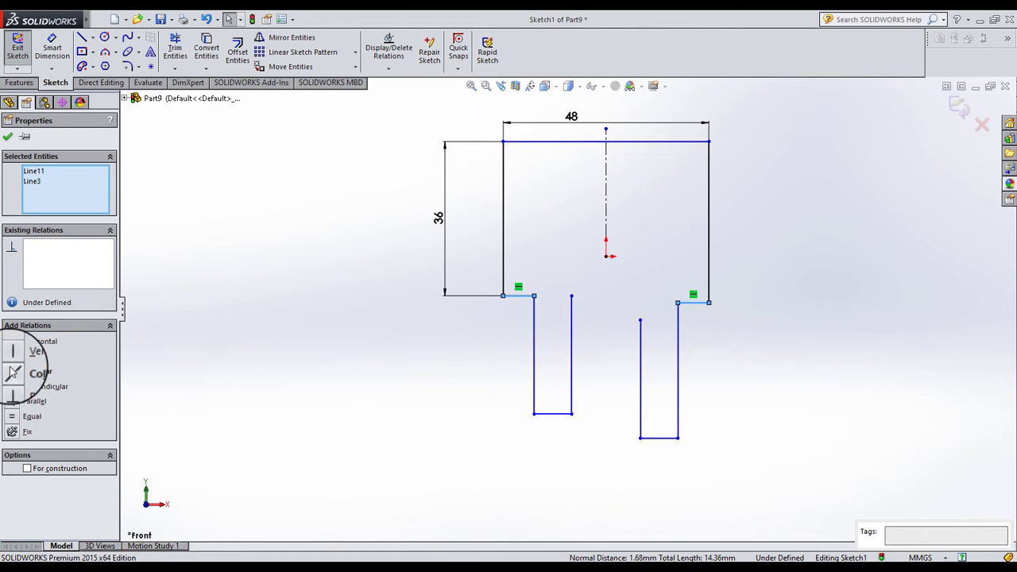
{"action": "left_click", "coordinate": [266, 346]}
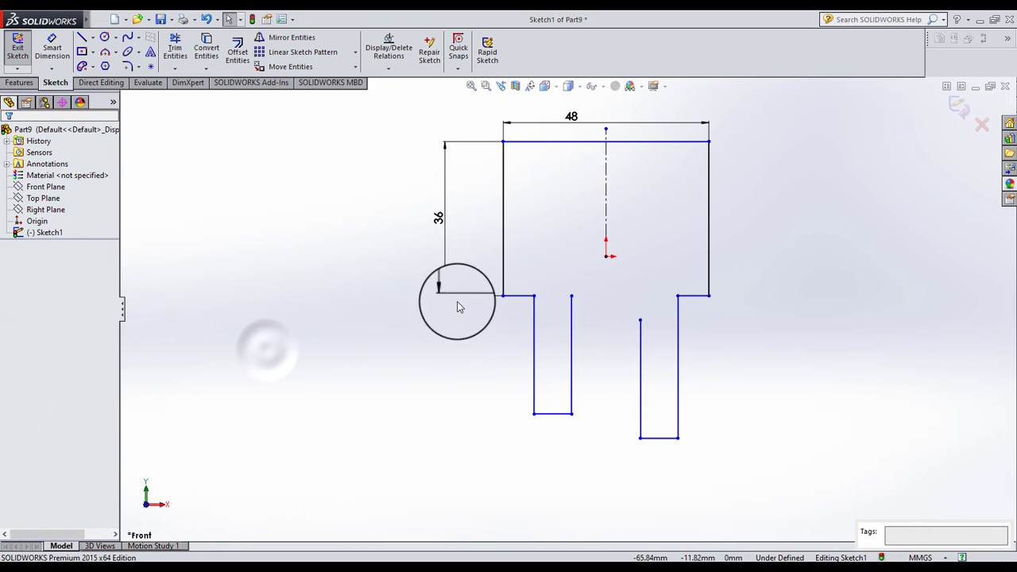
Make the bottom edges of the two legs collinear
{"action": "left_click", "coordinate": [558, 418]}
{"action": "left_click", "coordinate": [659, 436], "text": "ctrl"}
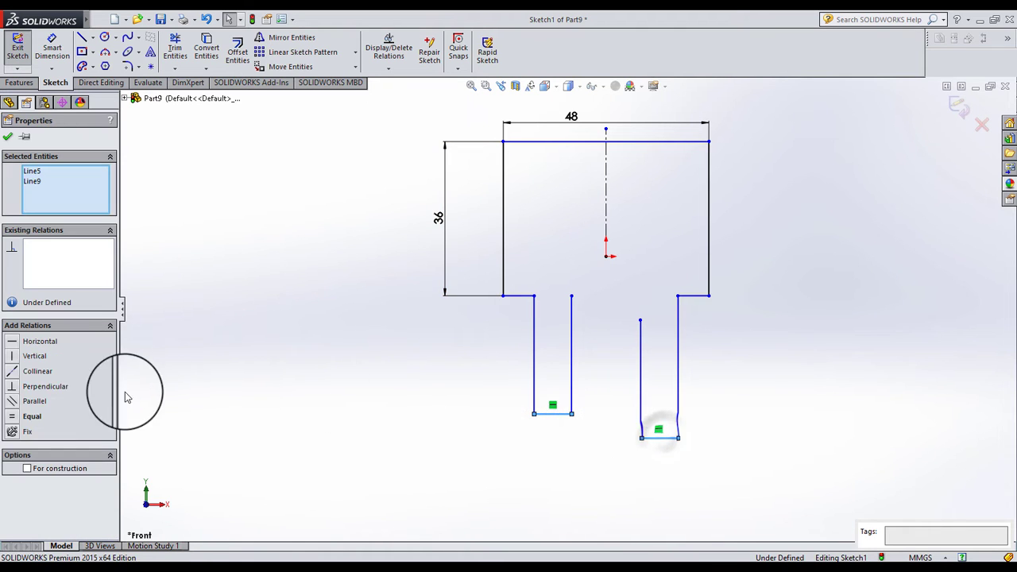
{"action": "left_click", "coordinate": [312, 355]}
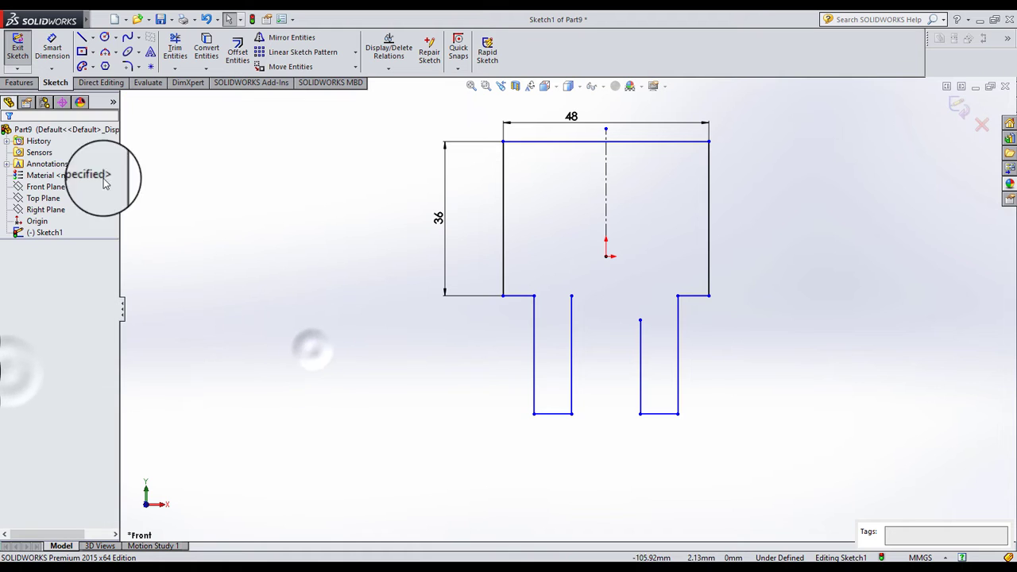
Dimension the left leg's bottom edge and set its width to 12 mm
{"action": "left_click", "coordinate": [52, 53]}
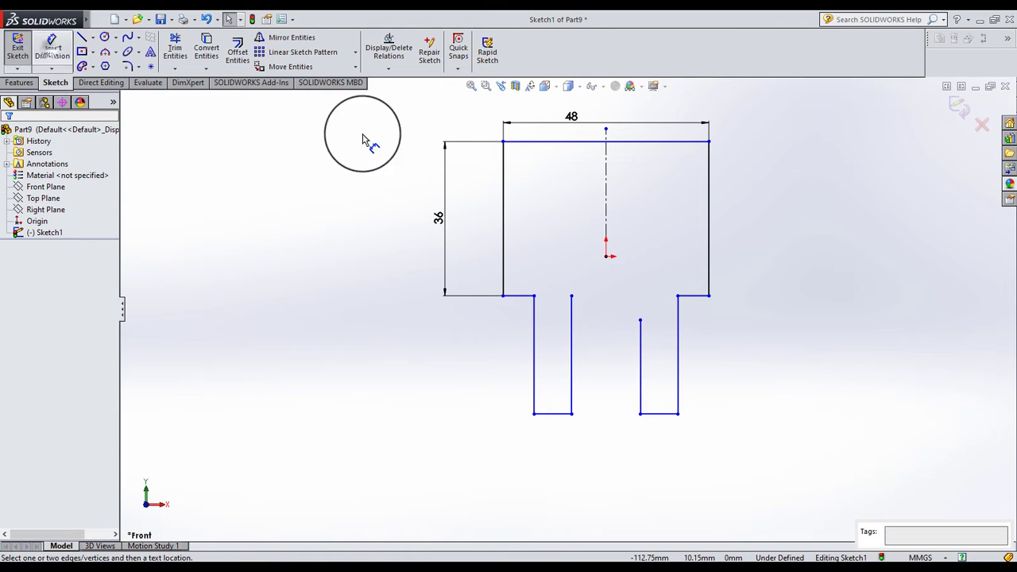
{"action": "left_click", "coordinate": [559, 416]}
{"action": "left_click", "coordinate": [556, 451]}
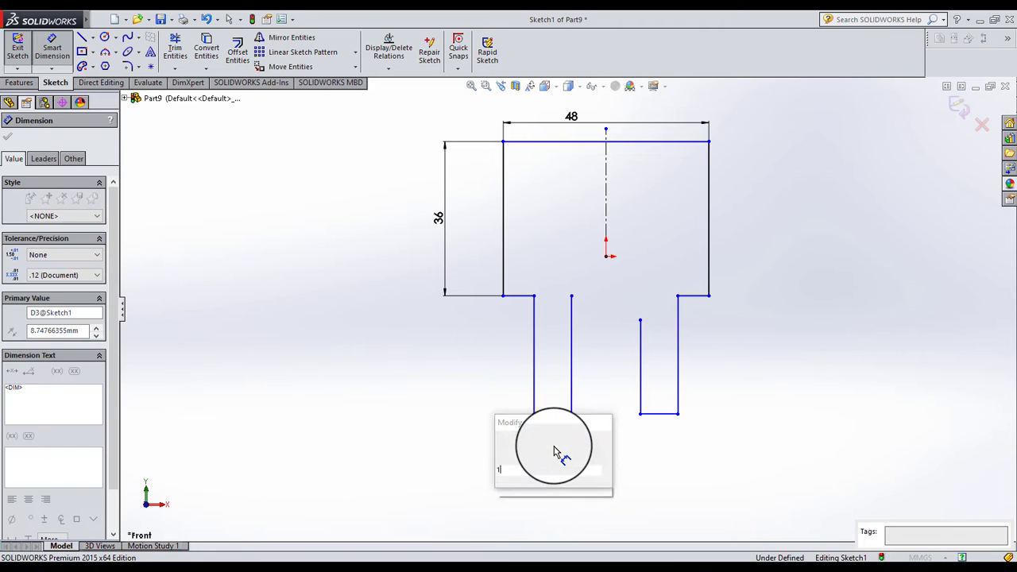
{"action": "type", "text": "12"}
{"action": "key", "text": "Return"}
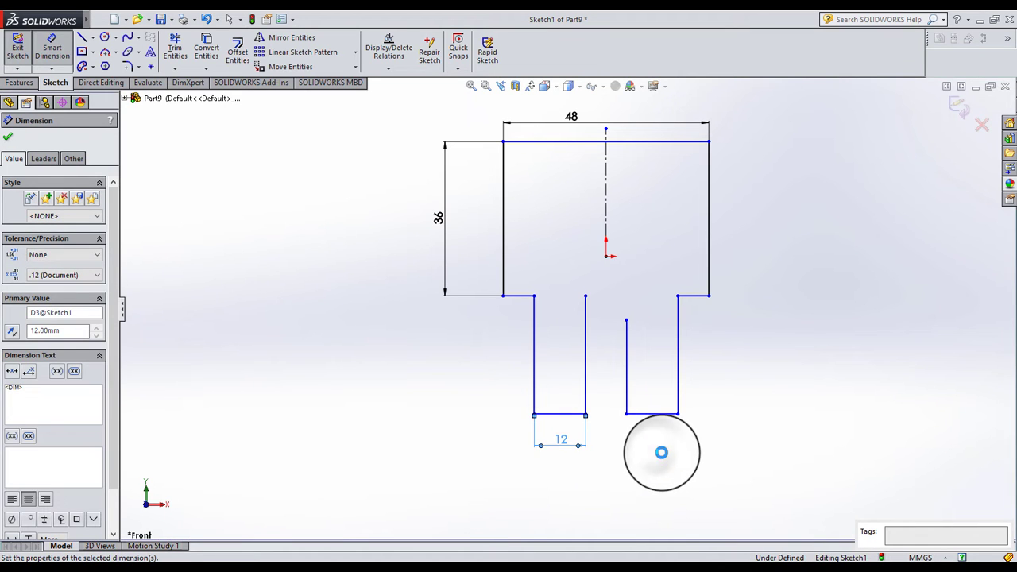
{"action": "left_click", "coordinate": [661, 452]}
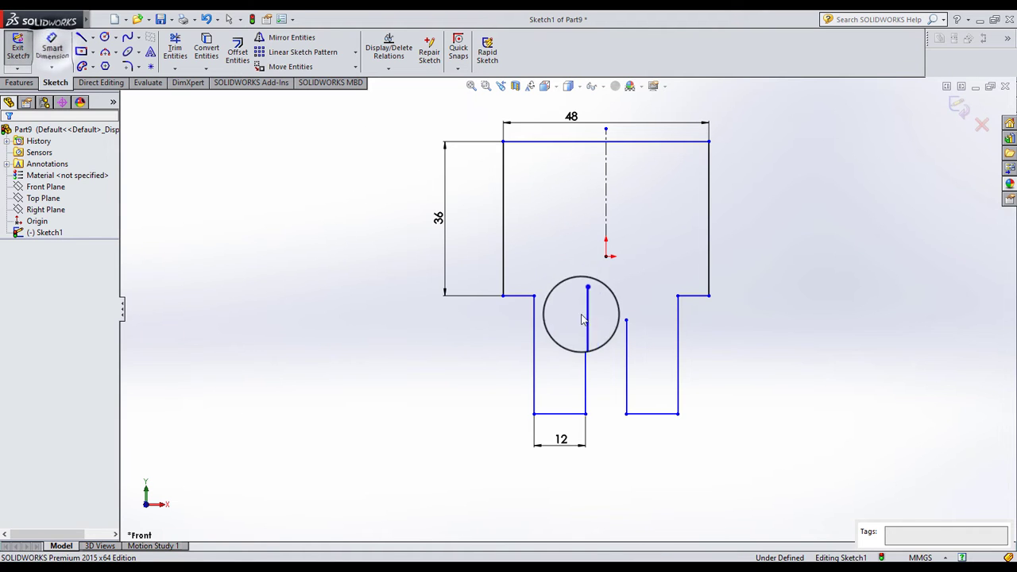
Raise the right leg's inner upper endpoint level with the left one and close the slot's top with a horizontal line
{"action": "left_click_drag", "start_coordinate": [627, 313], "coordinate": [627, 296]}
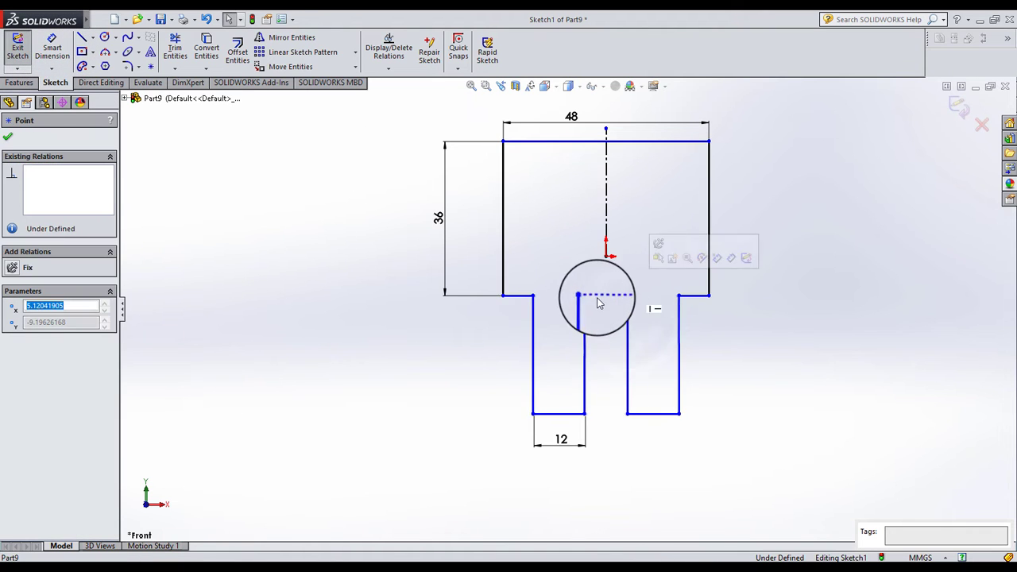
{"action": "left_click", "coordinate": [82, 37]}
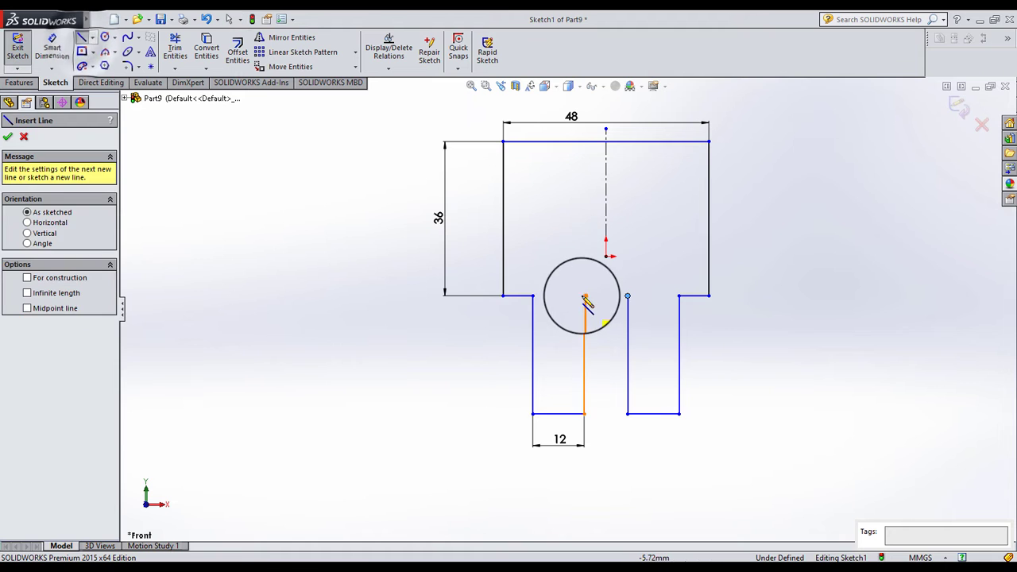
{"action": "left_click", "coordinate": [584, 296]}
{"action": "left_click", "coordinate": [626, 295]}
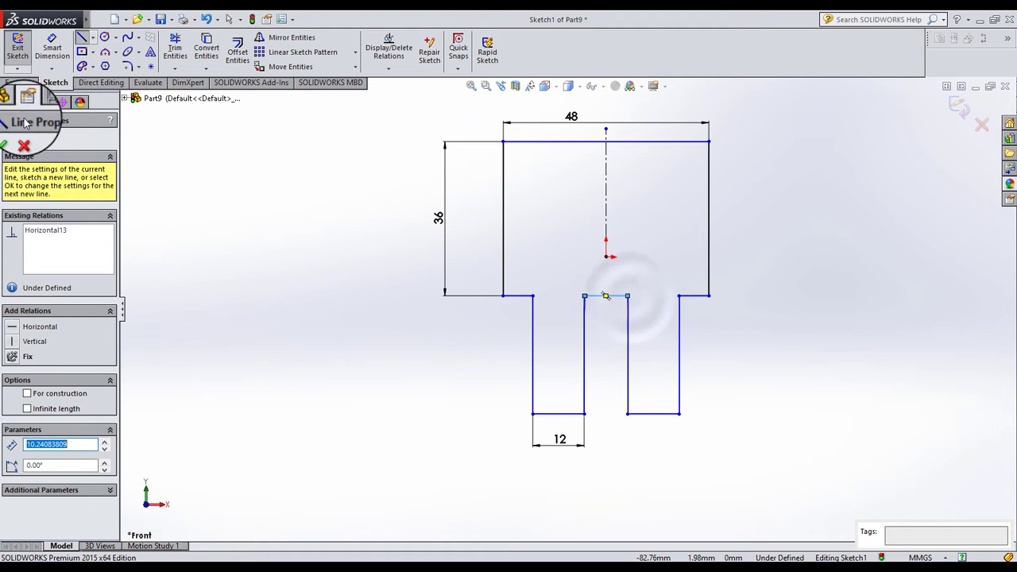
{"action": "left_click", "coordinate": [53, 49]}
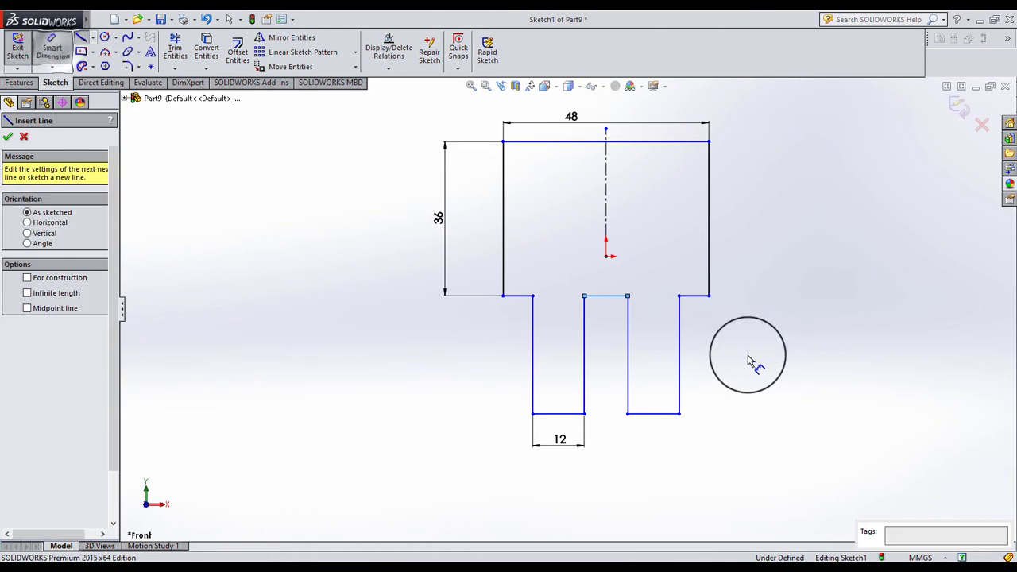
{"action": "left_click", "coordinate": [531, 385]}
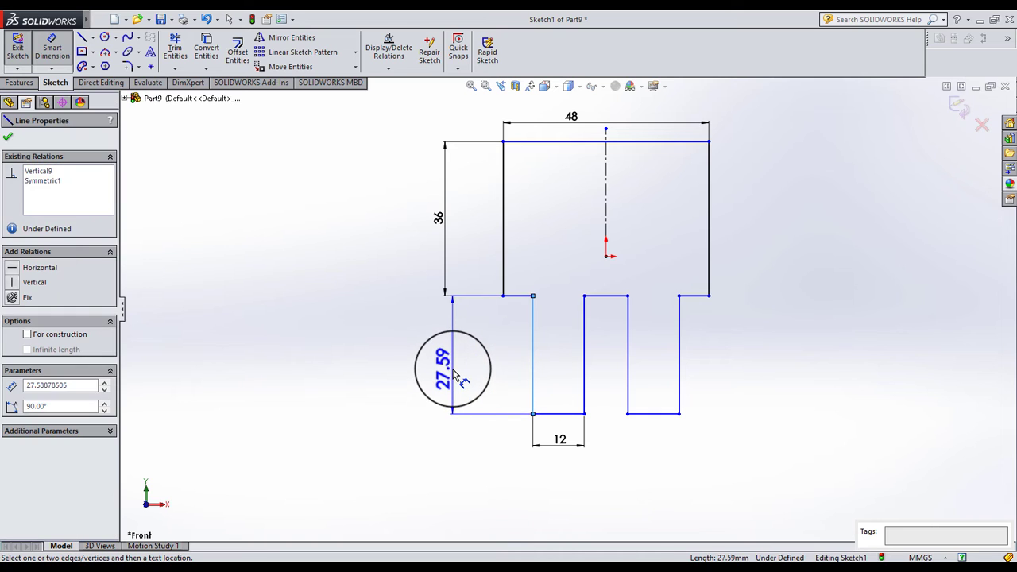
{"action": "left_click", "coordinate": [454, 373]}
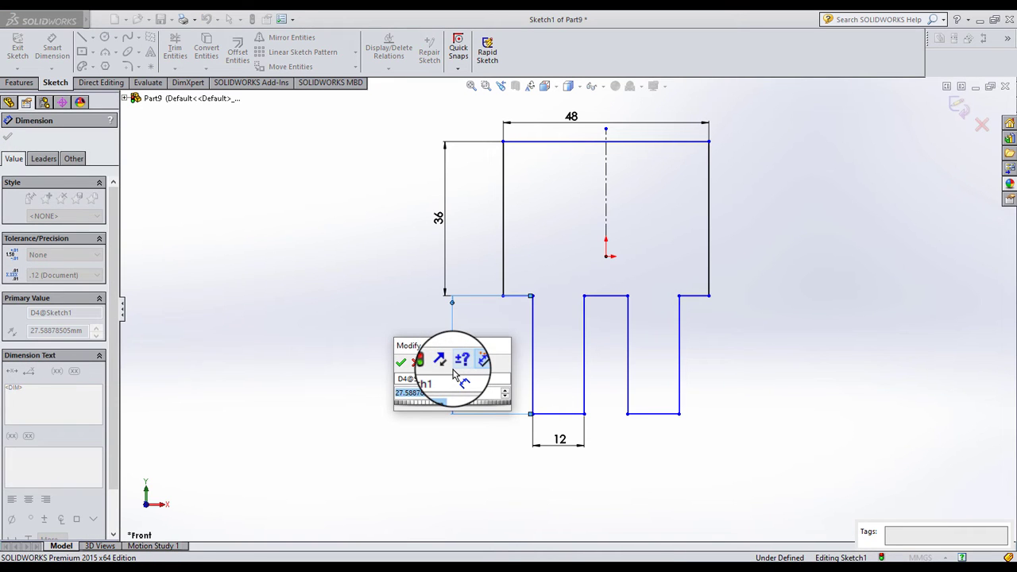
{"action": "type", "text": "1"}
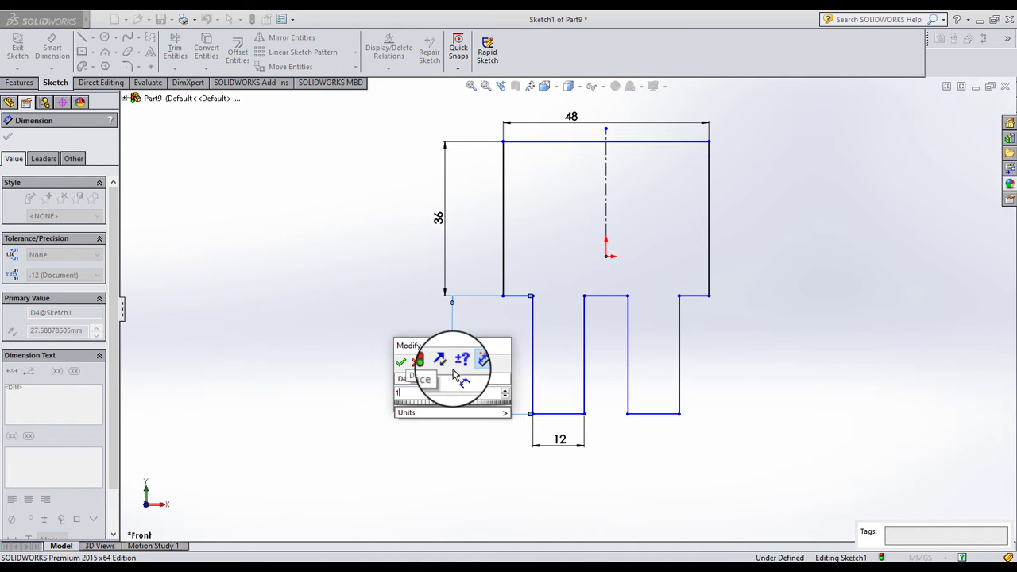
{"action": "type", "text": "5"}
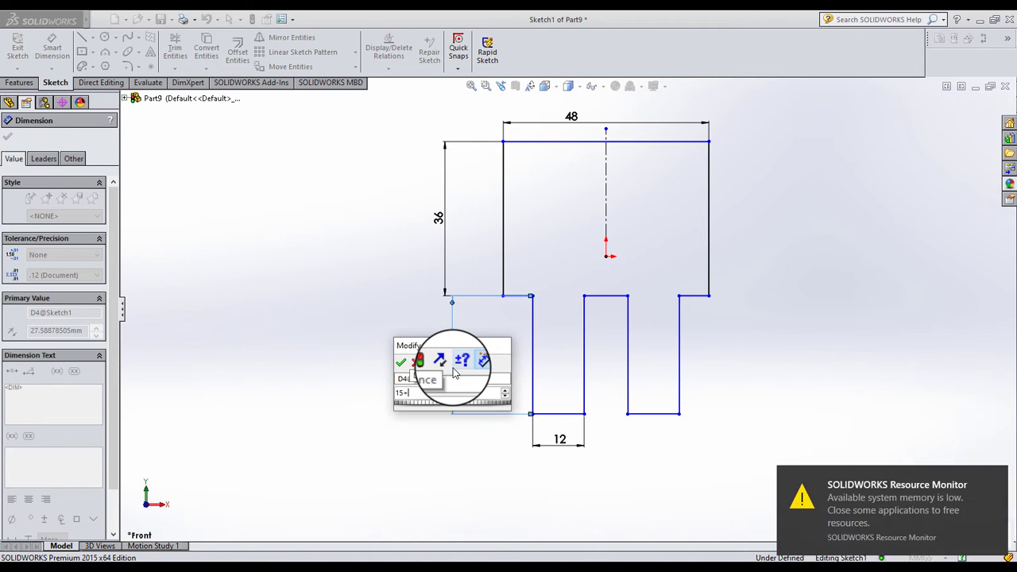
{"action": "type", "text": "-"}
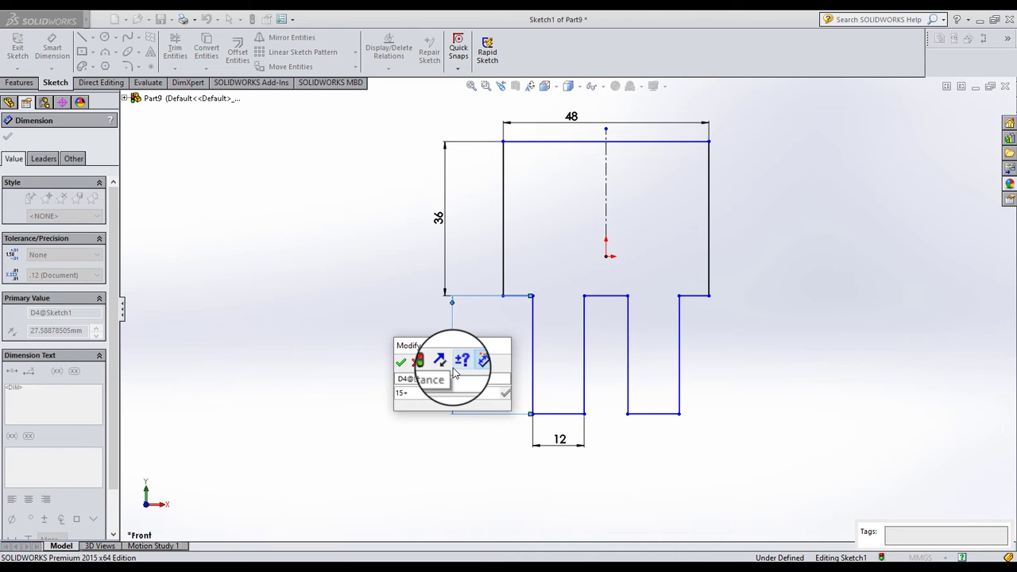
{"action": "key", "text": "Escape"}
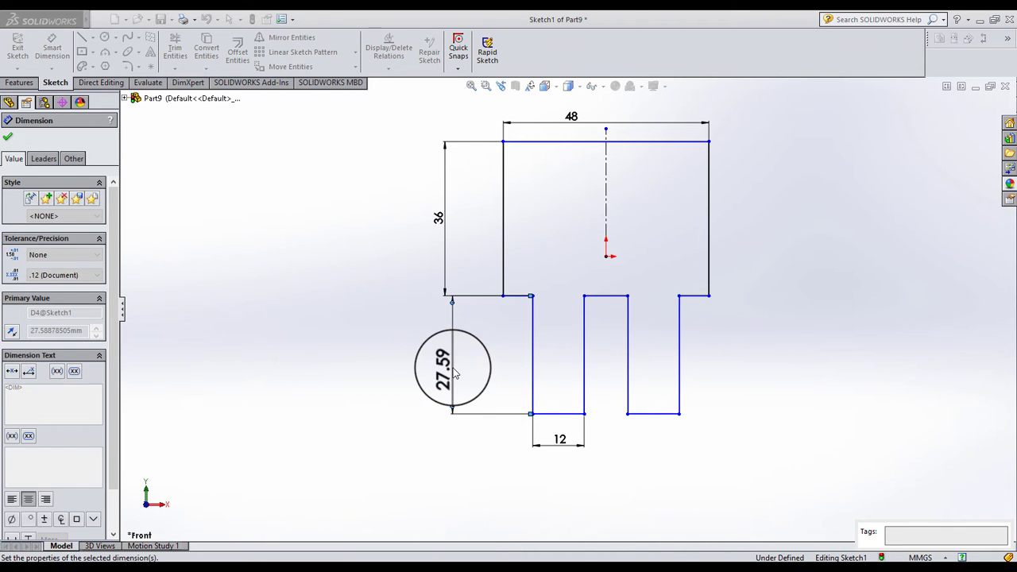
{"action": "left_click_drag", "start_coordinate": [512, 364], "coordinate": [451, 349]}
{"action": "left_click", "coordinate": [450, 345]}
{"action": "key", "text": "Delete"}
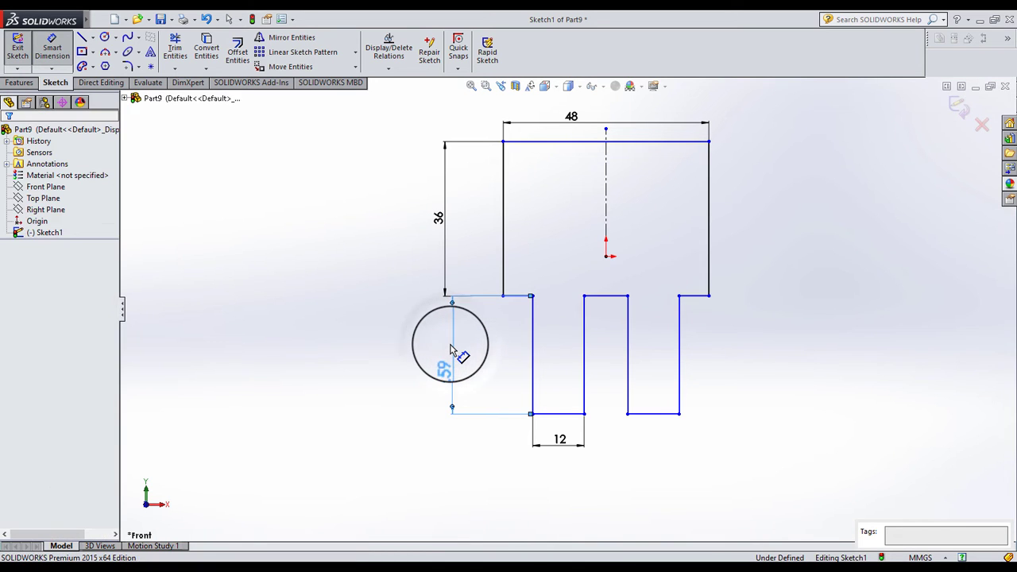
Draw a horizontal construction centerline across the upper body, joining the midpoints of its two vertical side edges
{"action": "left_click", "coordinate": [92, 37]}
{"action": "left_click", "coordinate": [119, 73]}
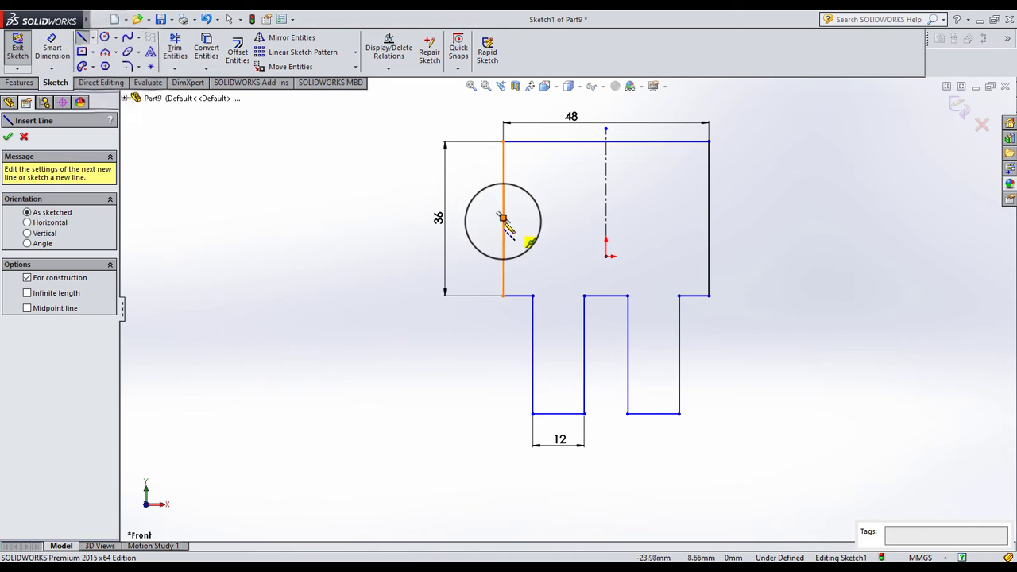
{"action": "left_click", "coordinate": [503, 220]}
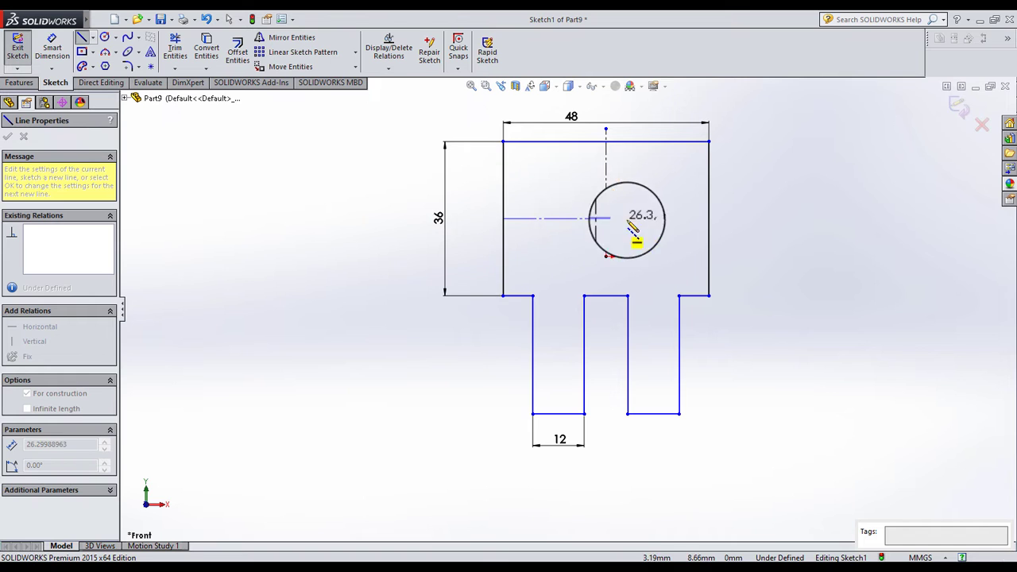
{"action": "left_click", "coordinate": [709, 218]}
{"action": "key", "text": "Escape"}
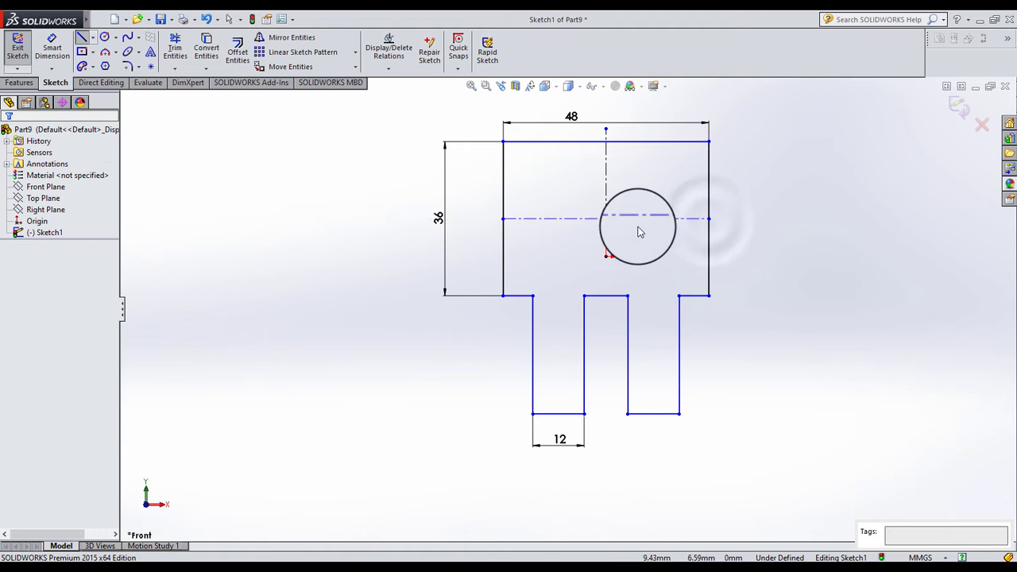
Constrain the horizontal centerline to the origin so that the upper body is centered vertically on it
{"action": "left_click", "coordinate": [636, 218]}
{"action": "left_click", "coordinate": [606, 257], "text": "ctrl"}
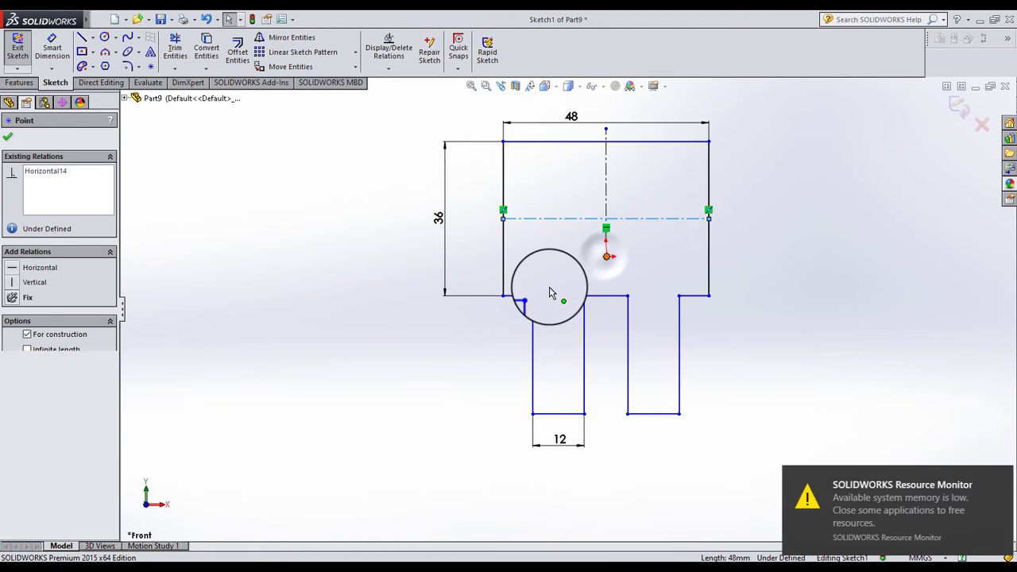
{"action": "left_click", "coordinate": [321, 323]}
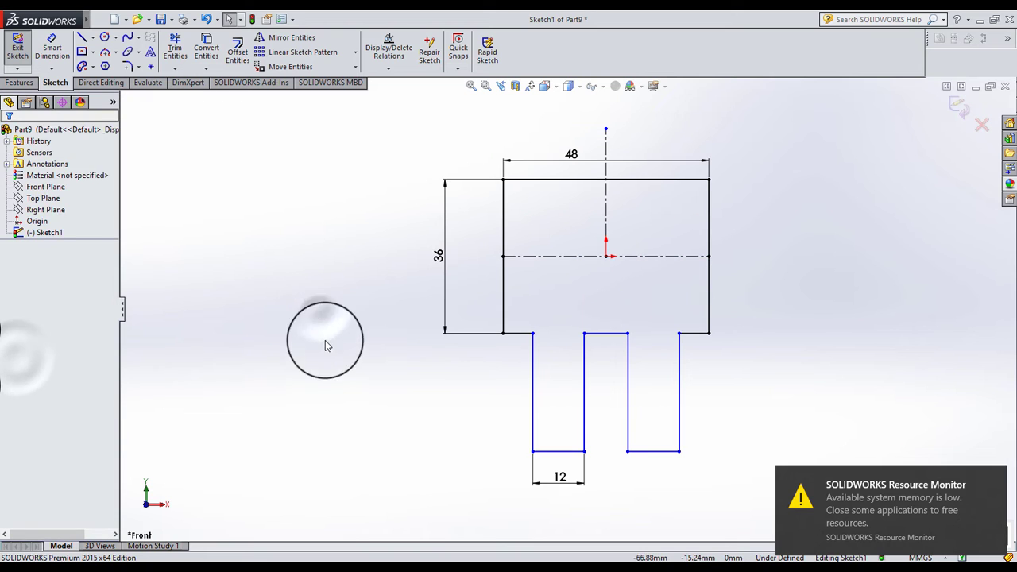
Dimension the vertical distance from the horizontal centerline to the left leg's bottom edge and set it to 65 mm
{"action": "left_click", "coordinate": [51, 50]}
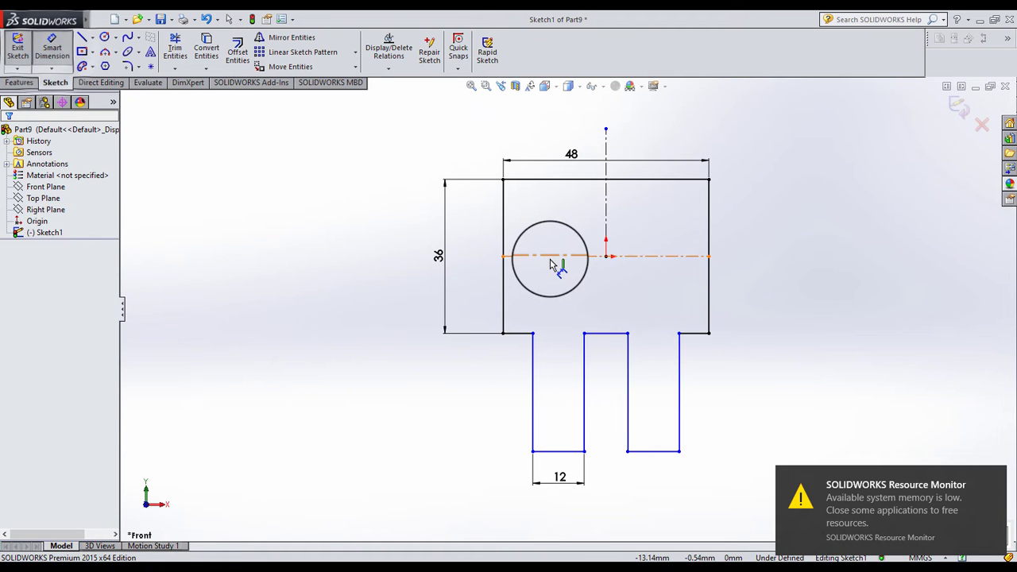
{"action": "left_click", "coordinate": [554, 255]}
{"action": "left_click", "coordinate": [560, 452]}
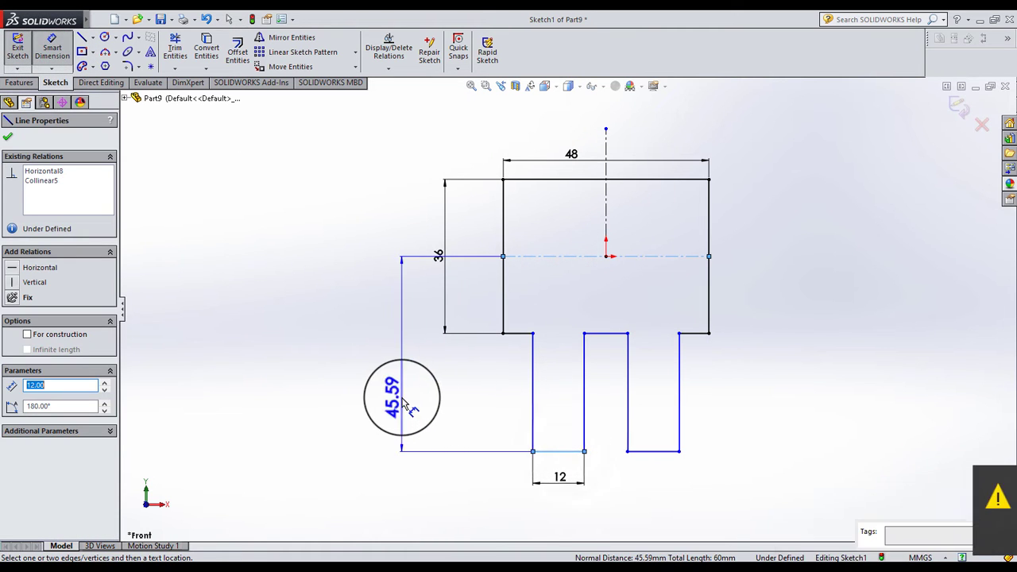
{"action": "left_click", "coordinate": [402, 403]}
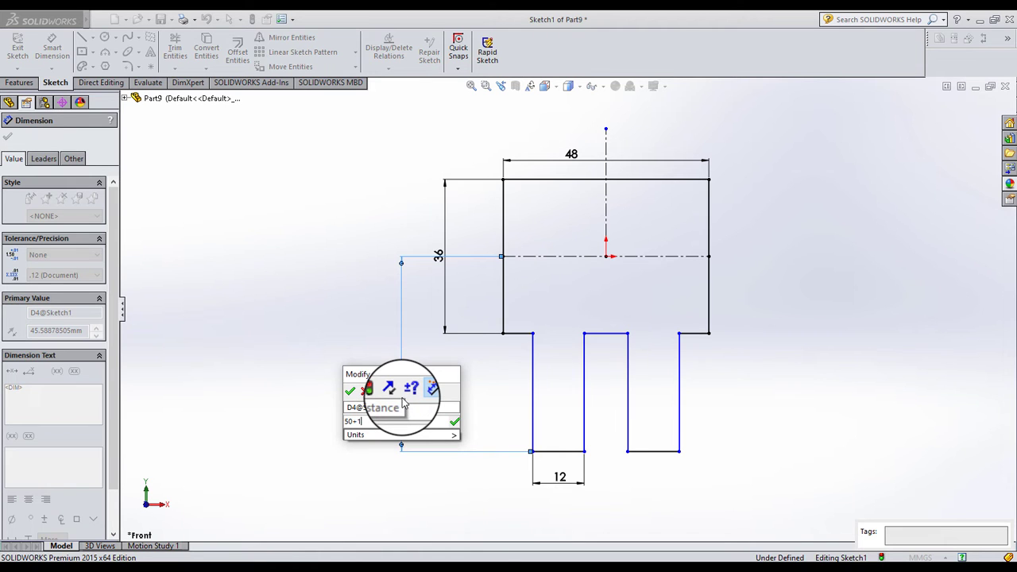
{"action": "key", "text": "Return"}
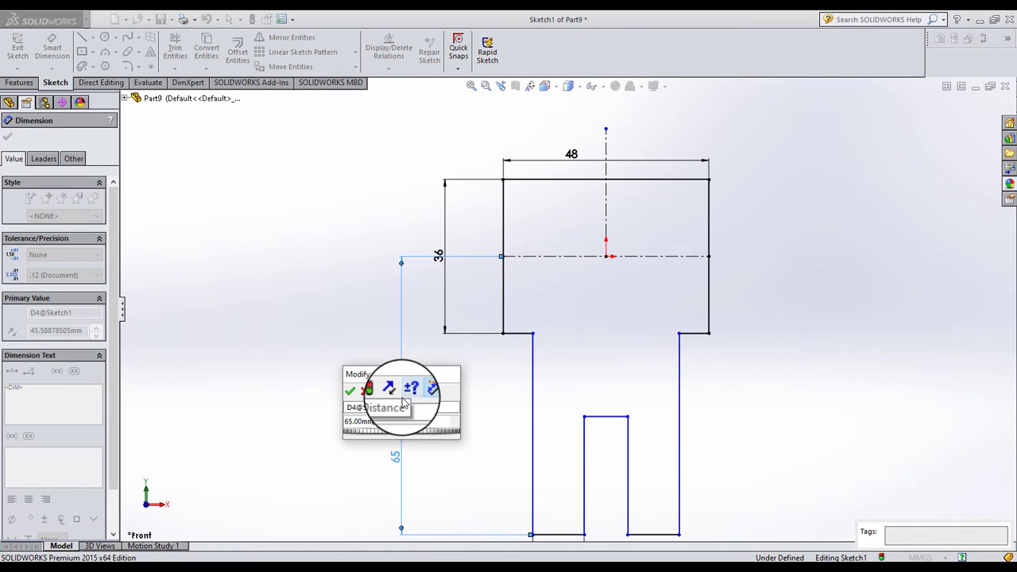
{"action": "left_click", "coordinate": [357, 386]}
{"action": "scroll", "coordinate": [566, 419], "scroll_direction": "down", "scroll_amount": 5}
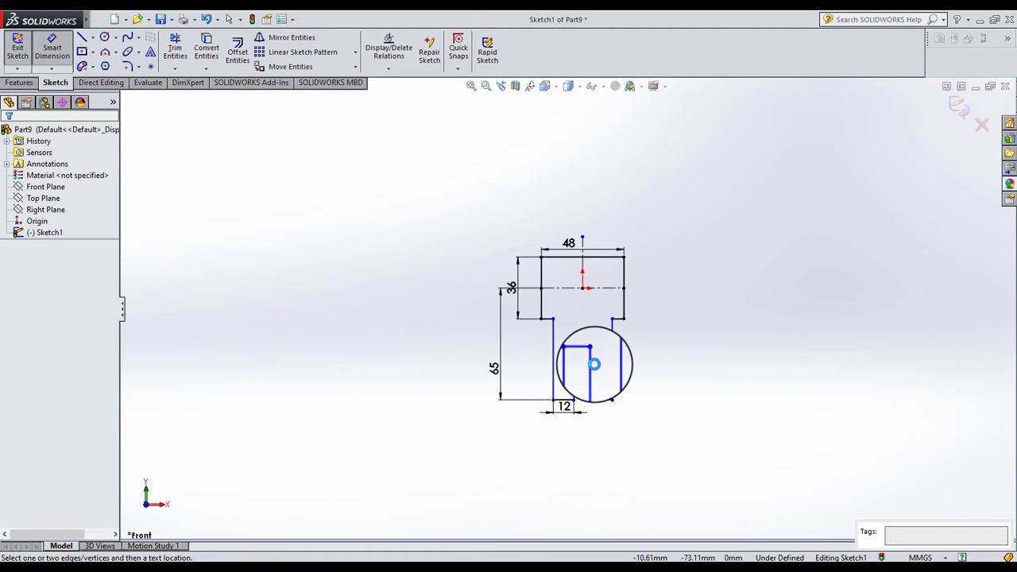
{"action": "scroll", "coordinate": [587, 367], "scroll_direction": "up", "scroll_amount": 5}
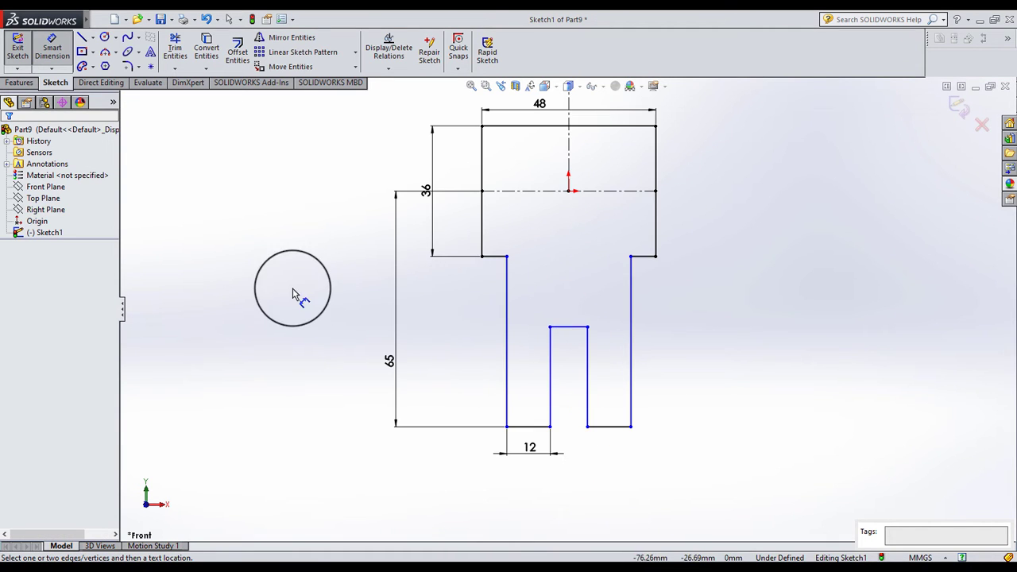
{"action": "key", "text": "Escape"}
Make the top edge of the slot between the legs collinear with the left shoulder edge
{"action": "left_click", "coordinate": [568, 327]}
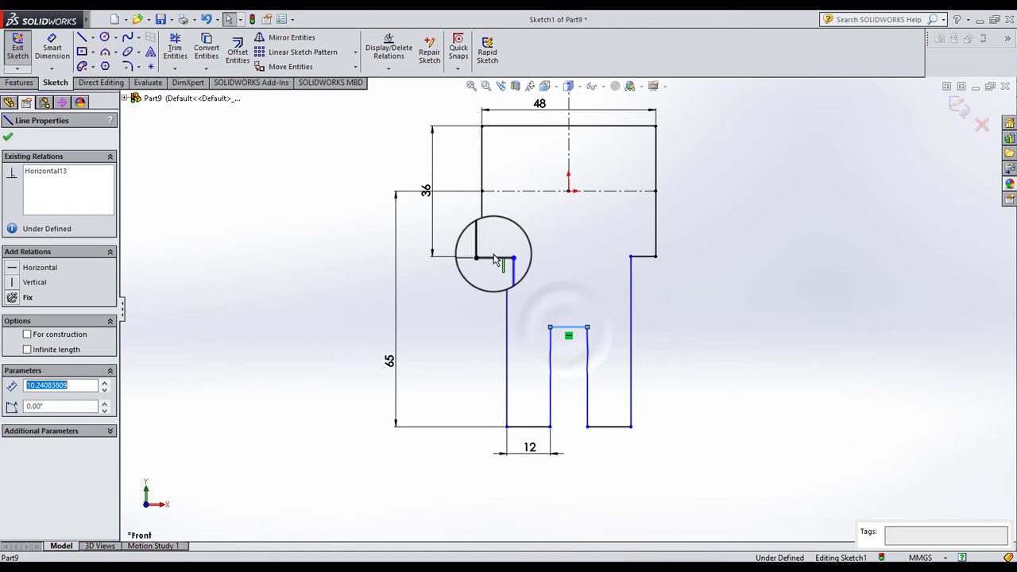
{"action": "left_click", "coordinate": [497, 262], "text": "ctrl"}
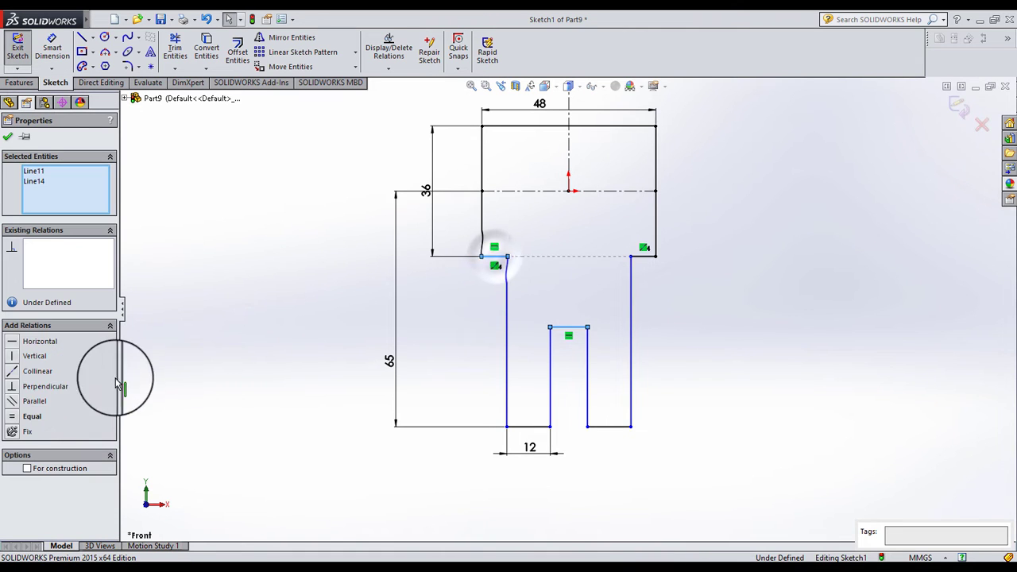
{"action": "left_click", "coordinate": [11, 372]}
{"action": "key", "text": "Escape"}
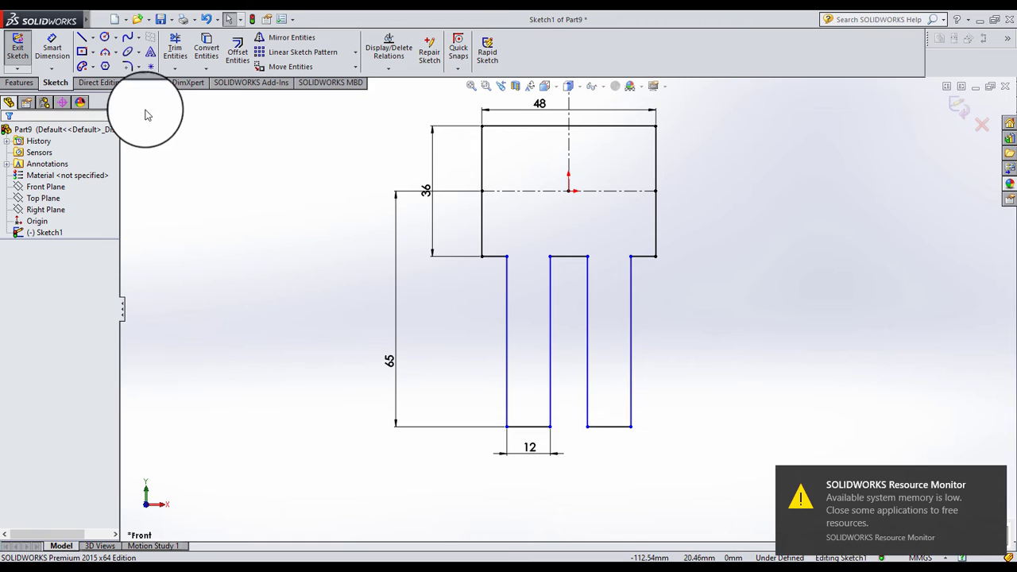
Dimension the top edge of the slot between the legs and set its width to 12 mm
{"action": "left_click", "coordinate": [52, 45]}
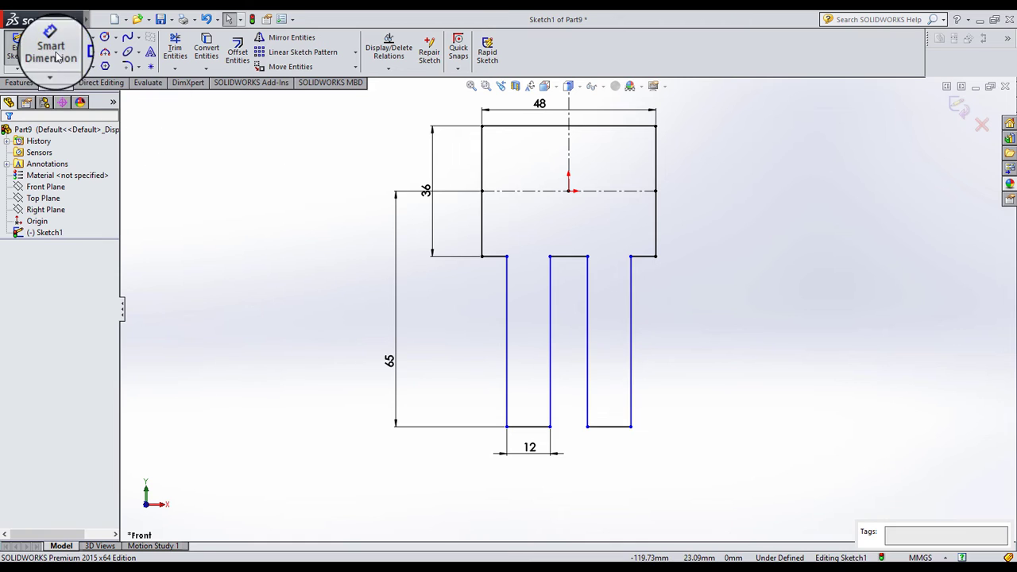
{"action": "left_click", "coordinate": [570, 258]}
{"action": "left_click", "coordinate": [569, 238]}
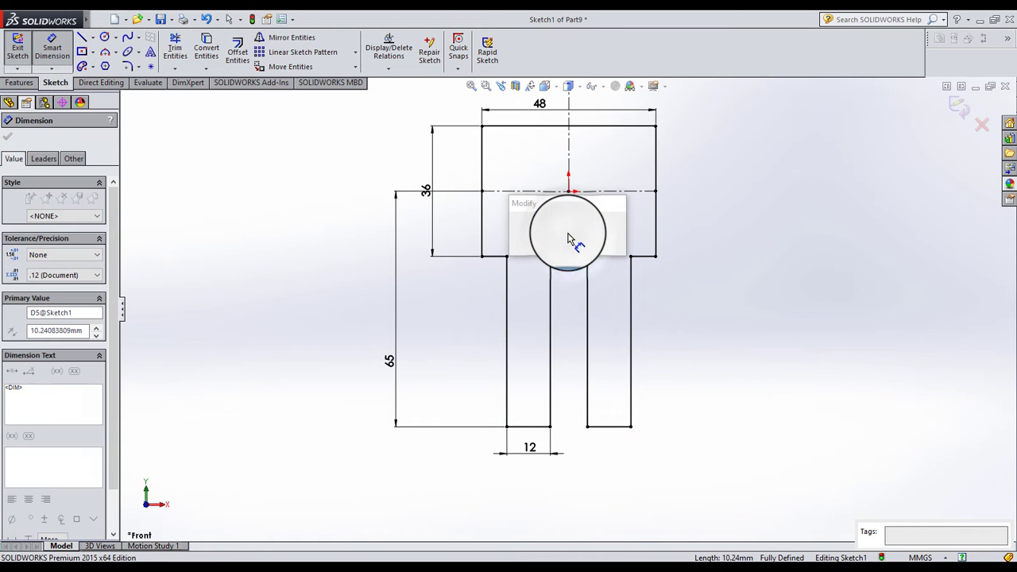
{"action": "key", "text": "Return"}
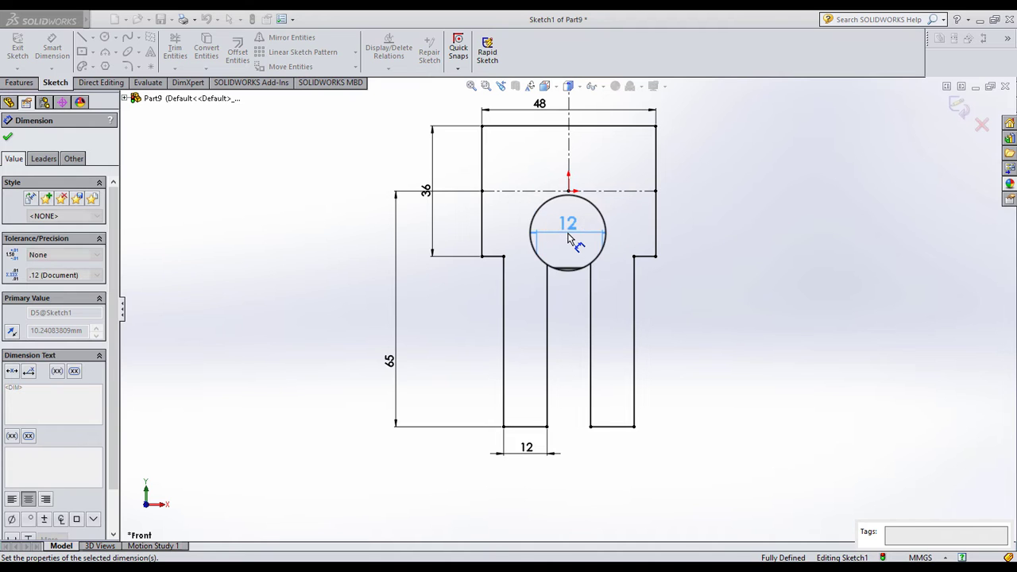
{"action": "left_click", "coordinate": [756, 290]}
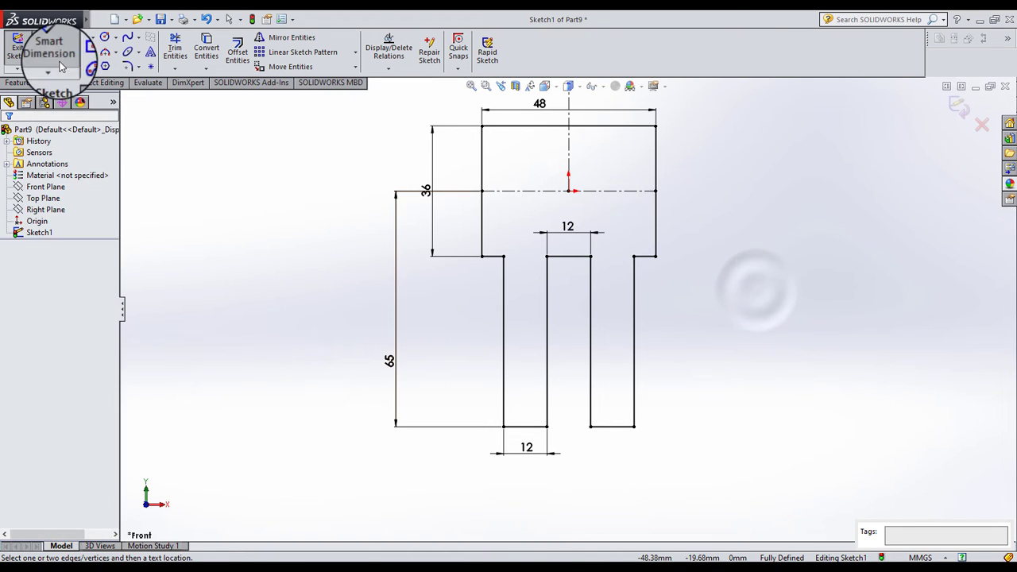
Apply 3 mm sketch fillets to the four corners where the two legs meet the shoulders and the slot's top
{"action": "left_click", "coordinate": [127, 67]}
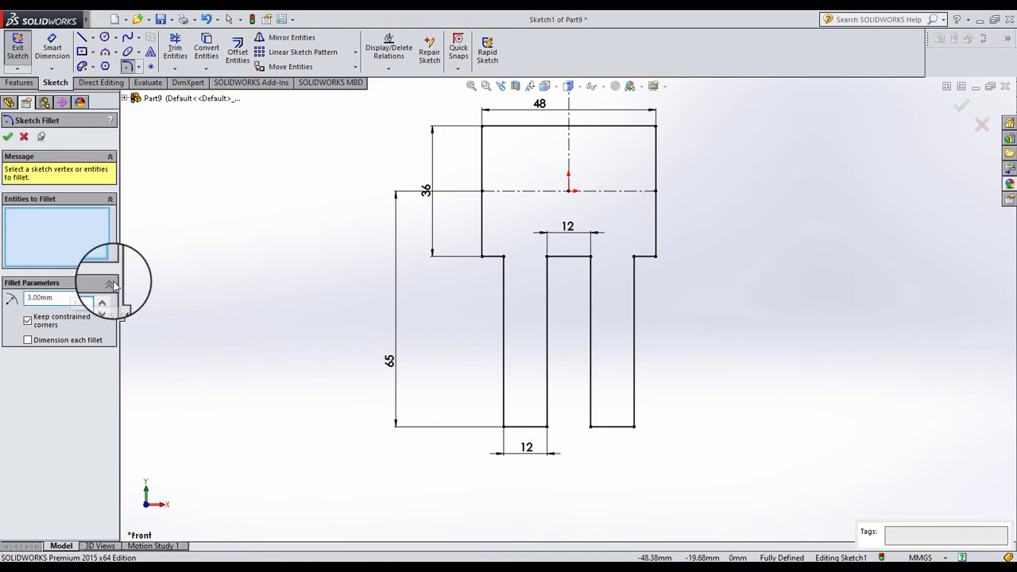
{"action": "left_click", "coordinate": [503, 256]}
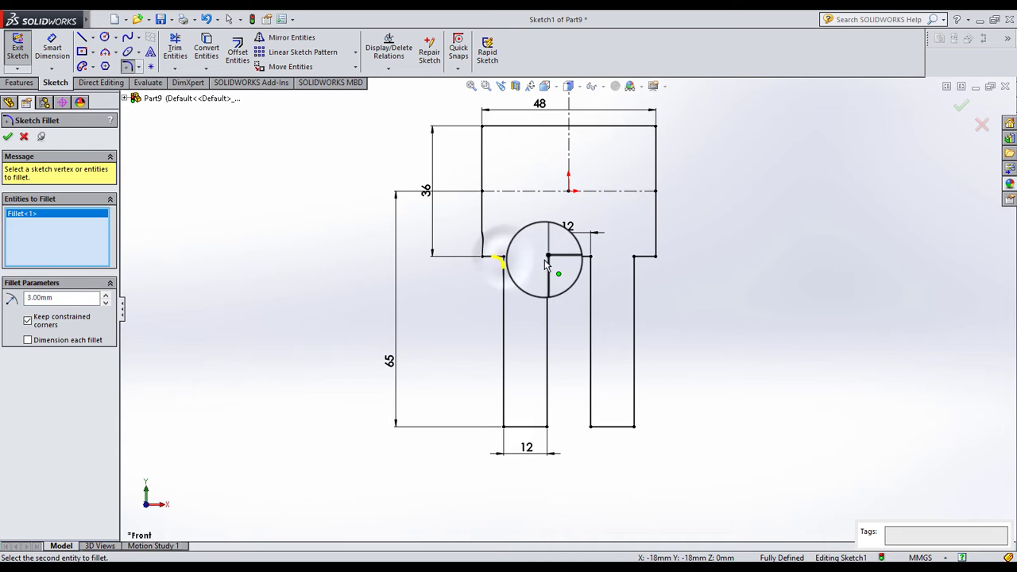
{"action": "left_click", "coordinate": [589, 257]}
{"action": "left_click", "coordinate": [590, 257]}
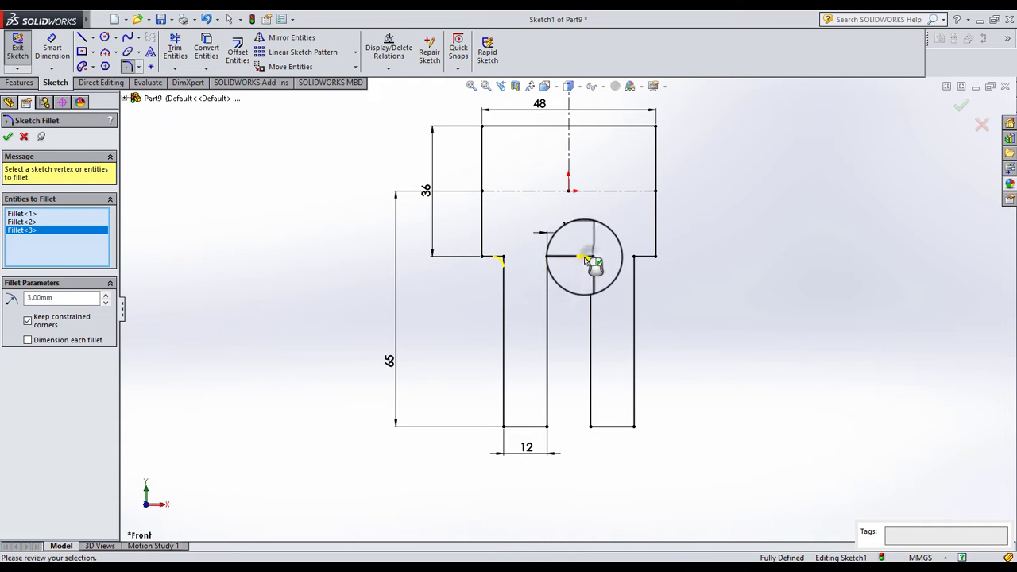
{"action": "left_click", "coordinate": [634, 258]}
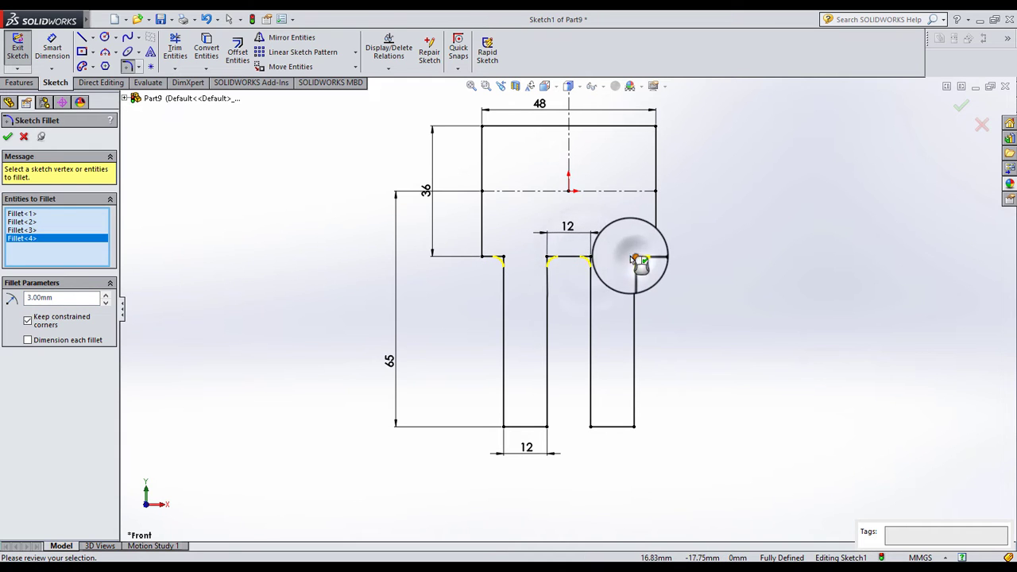
{"action": "left_click", "coordinate": [10, 137]}
{"action": "scroll", "coordinate": [564, 268], "scroll_direction": "down", "scroll_amount": 2}
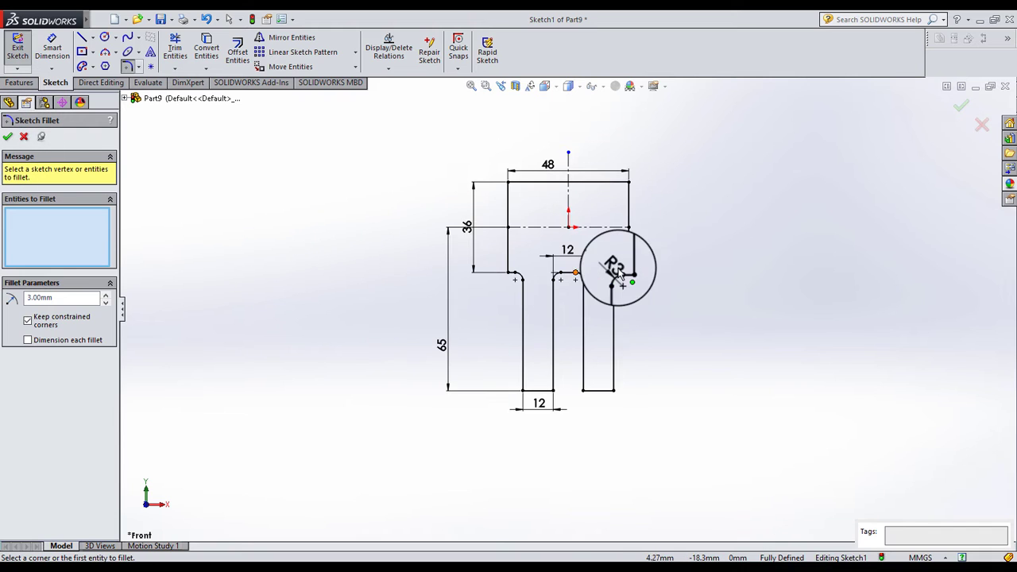
{"action": "scroll", "coordinate": [604, 273], "scroll_direction": "up", "scroll_amount": 3}
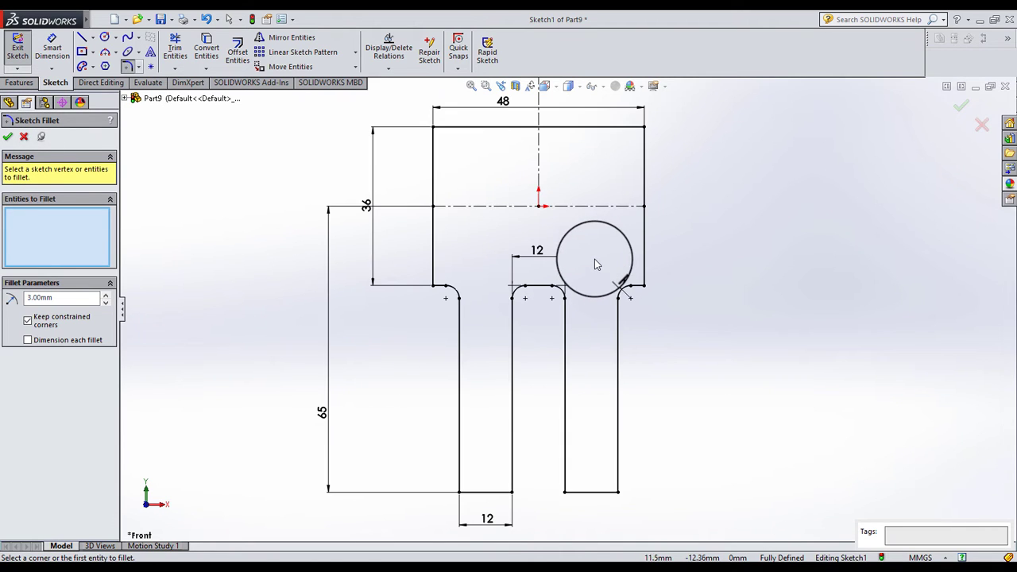
{"action": "left_click", "coordinate": [9, 139]}
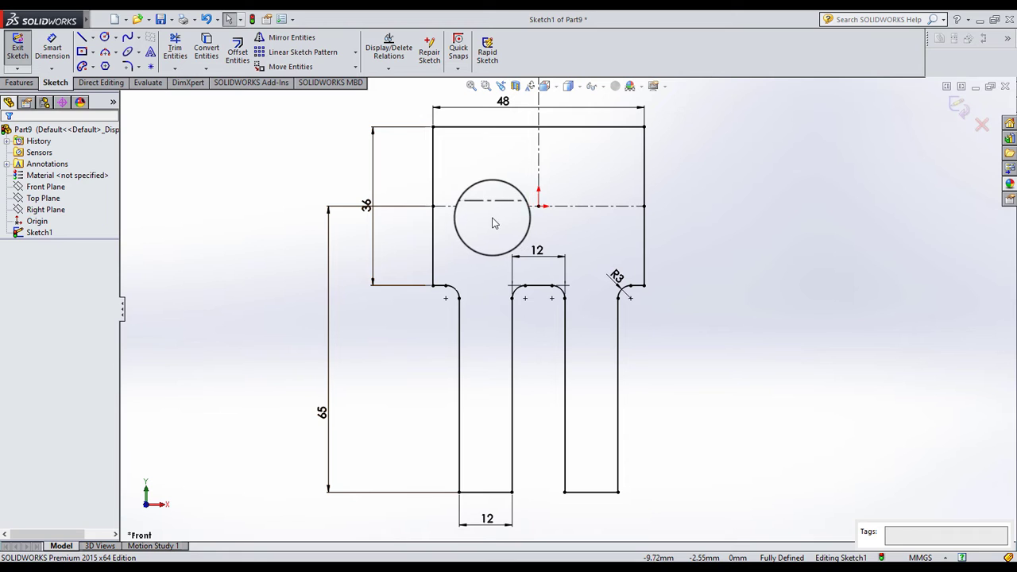
Extrude the two-legged profile as a boss with the Mid Plane end condition and a depth of 48 mm
{"action": "left_click", "coordinate": [21, 84]}
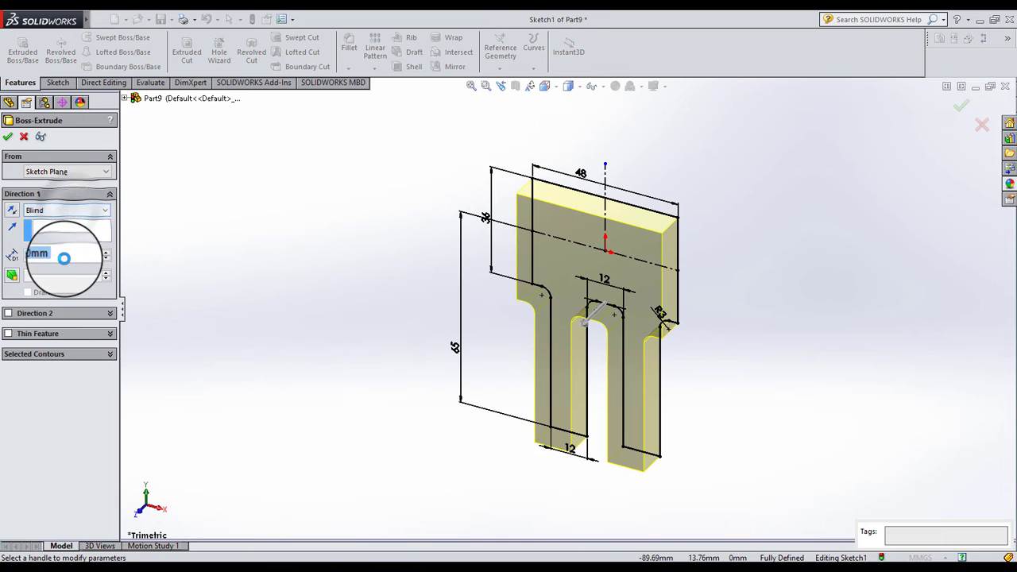
{"action": "left_click", "coordinate": [68, 210]}
{"action": "left_click", "coordinate": [64, 265]}
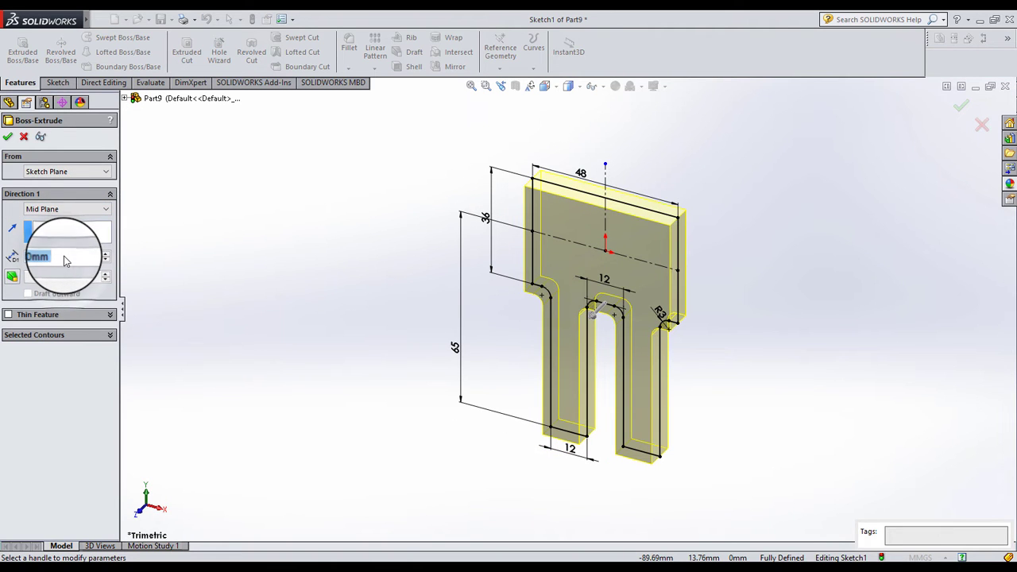
{"action": "key", "text": "BackSpace"}
{"action": "type", "text": "48"}
{"action": "key", "text": "Return"}
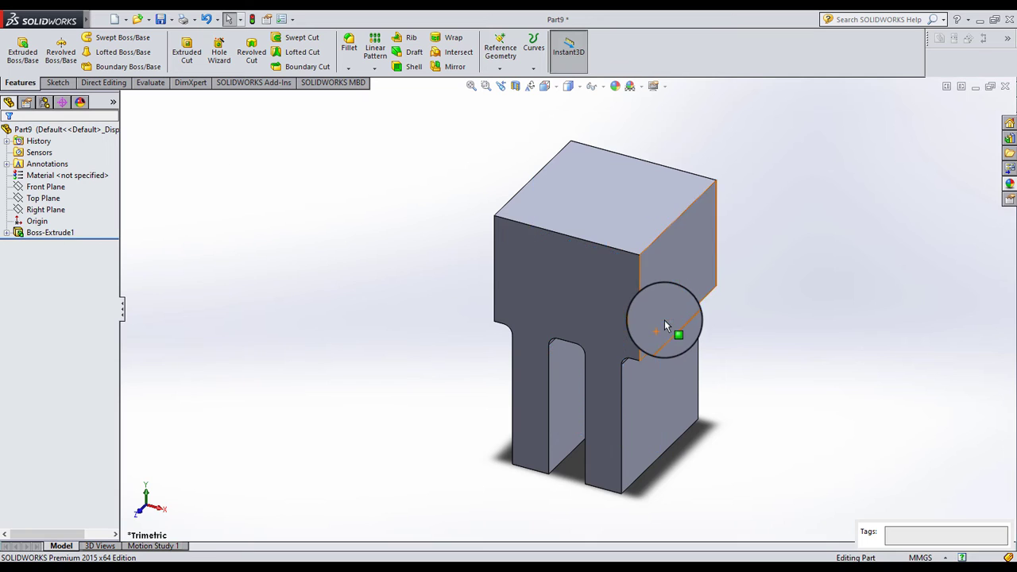
Start a sketch on the outer side face of the right leg and view that face head-on
{"action": "middle_click_drag", "start_coordinate": [664, 320], "coordinate": [668, 385]}
{"action": "left_click", "coordinate": [690, 365]}
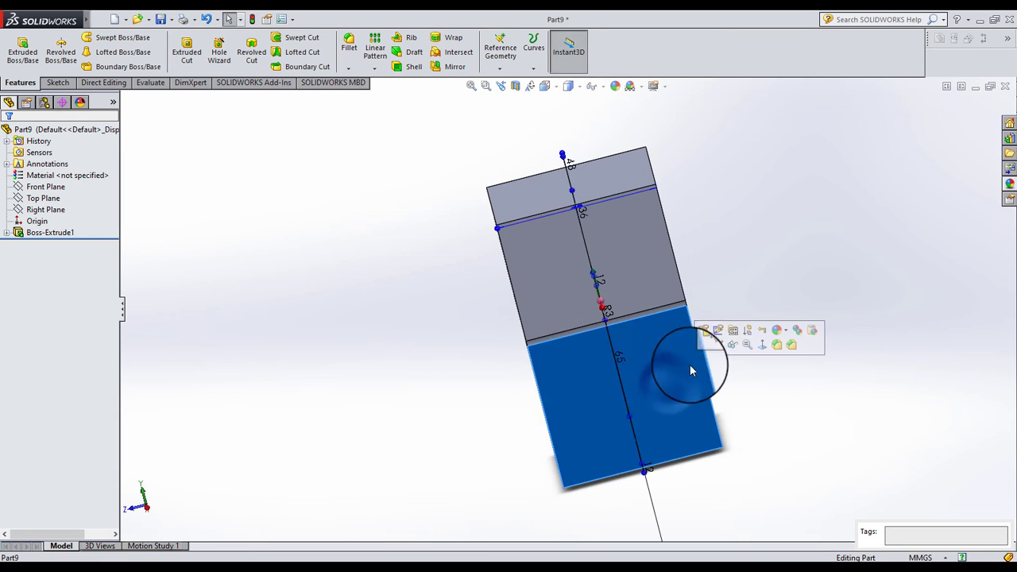
{"action": "left_click", "coordinate": [719, 342]}
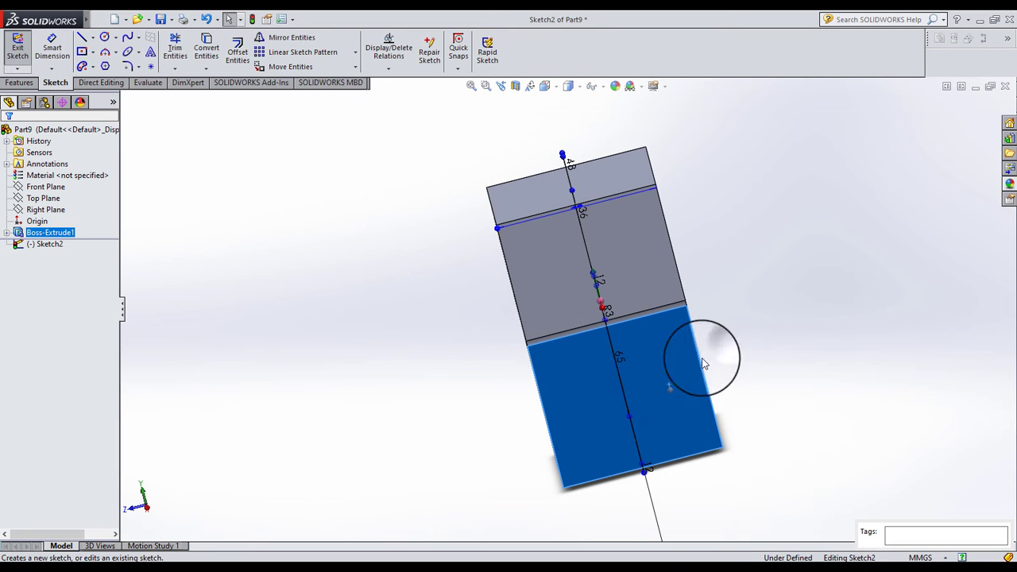
{"action": "left_click", "coordinate": [556, 89]}
{"action": "left_click", "coordinate": [625, 168]}
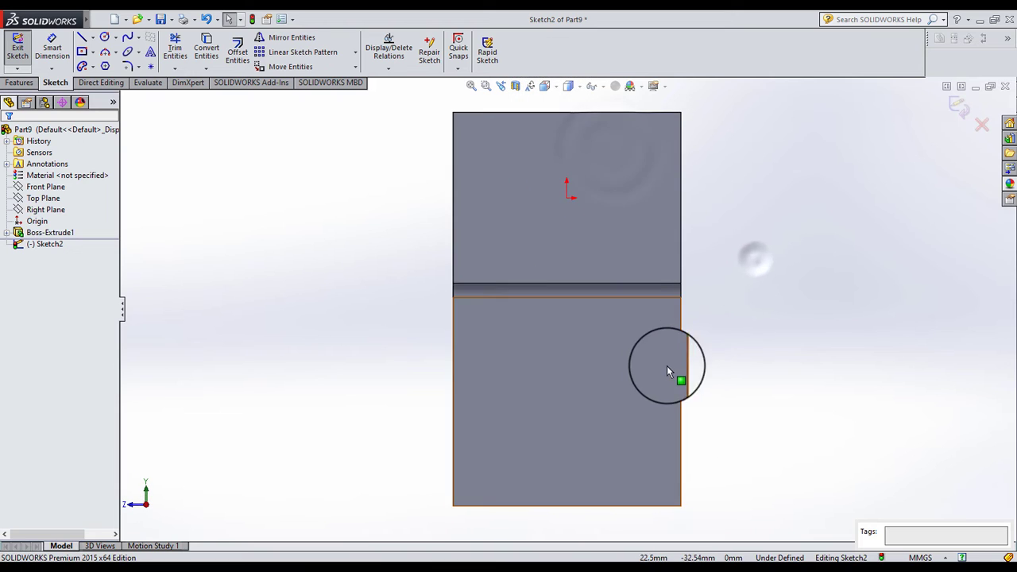
{"action": "left_click", "coordinate": [629, 338]}
{"action": "scroll", "coordinate": [636, 341], "scroll_direction": "down", "scroll_amount": 3}
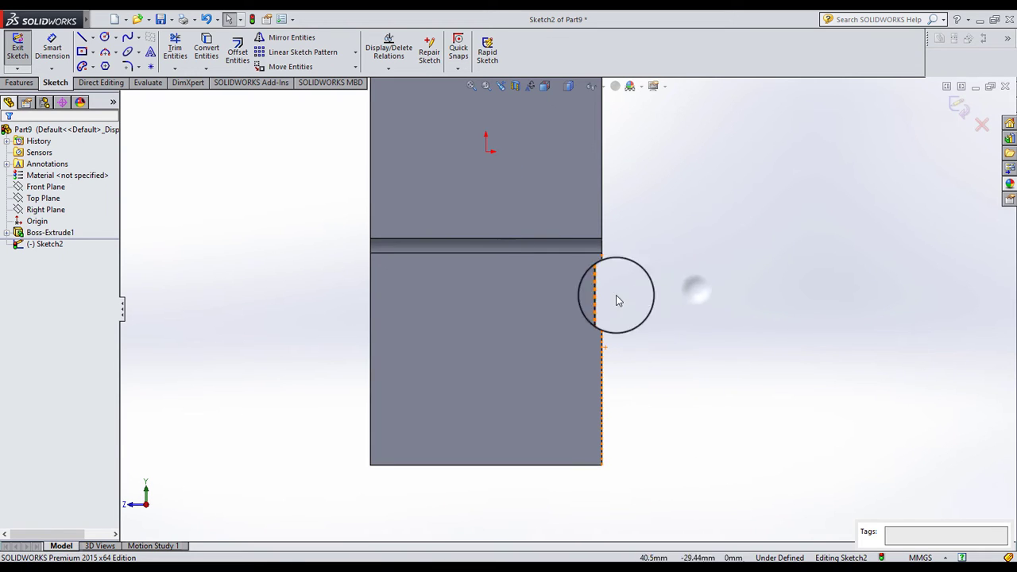
Sketch a circle of about 6.8 mm radius near the lower-left corner of the leg's side face
{"action": "left_click", "coordinate": [104, 38]}
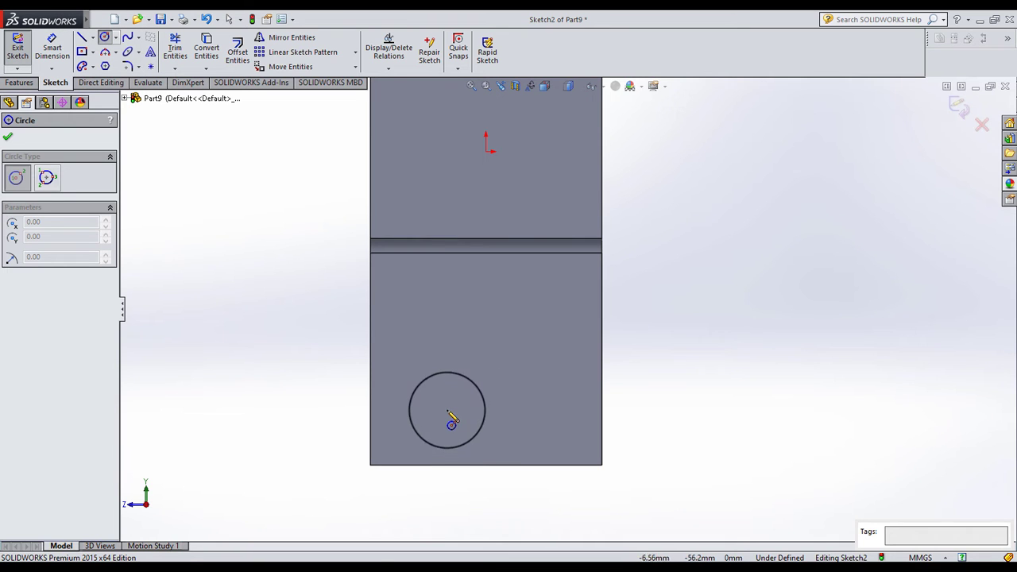
{"action": "left_click", "coordinate": [447, 409]}
{"action": "left_click", "coordinate": [423, 431]}
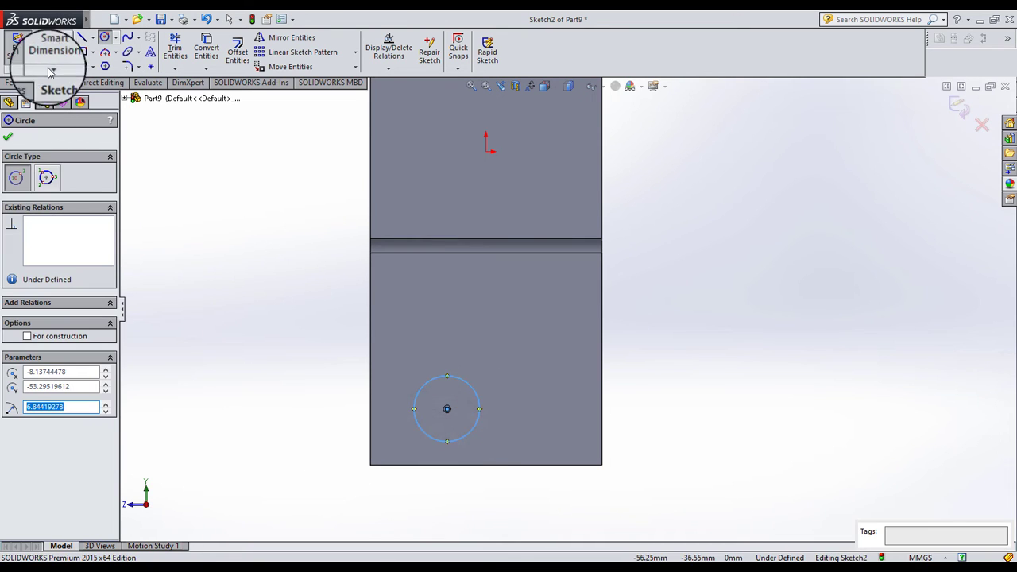
{"action": "left_click", "coordinate": [234, 164]}
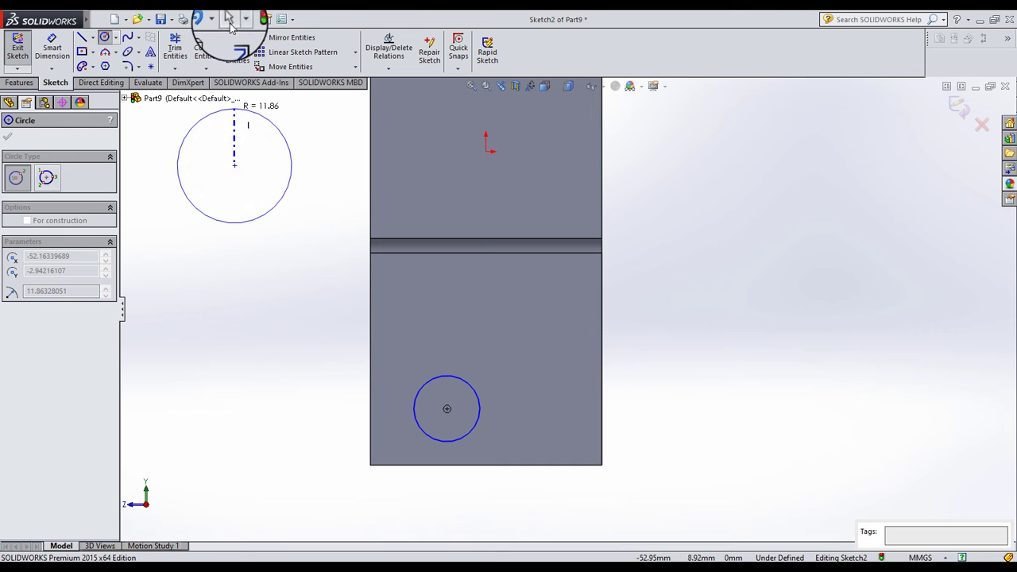
Make the circle tangent to the left vertical edge and the bottom edge of the leg's side face
{"action": "left_click", "coordinate": [229, 21]}
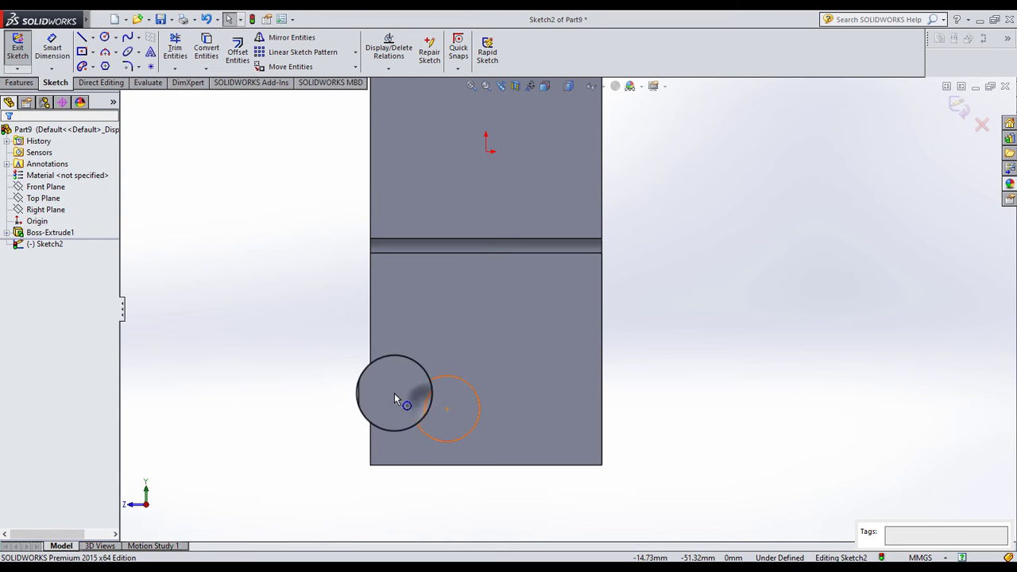
{"action": "left_click", "coordinate": [414, 396]}
{"action": "left_click", "coordinate": [370, 364], "text": "ctrl"}
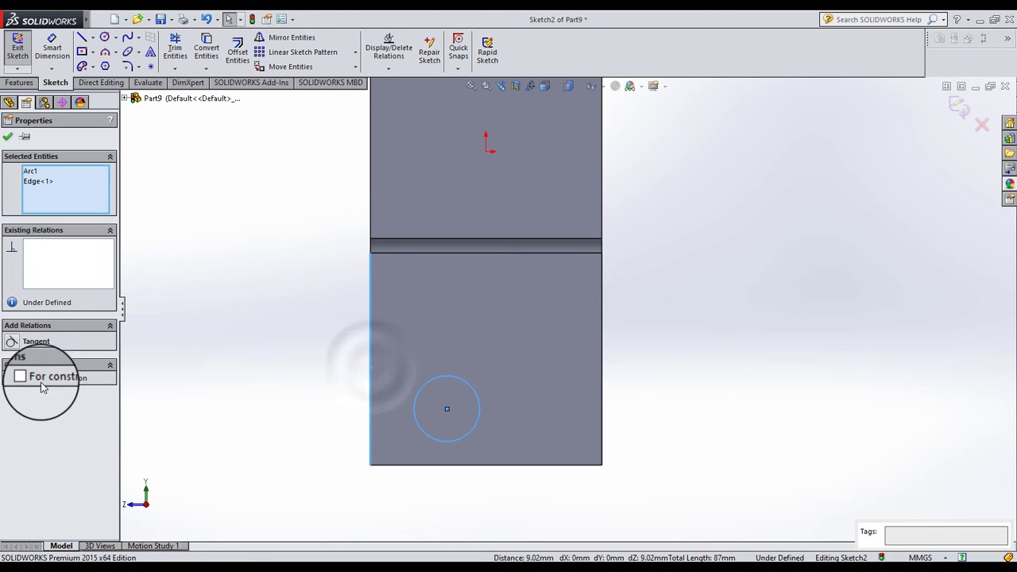
{"action": "left_click", "coordinate": [32, 341]}
{"action": "left_click", "coordinate": [228, 323]}
{"action": "left_click_drag", "start_coordinate": [402, 409], "coordinate": [428, 431]}
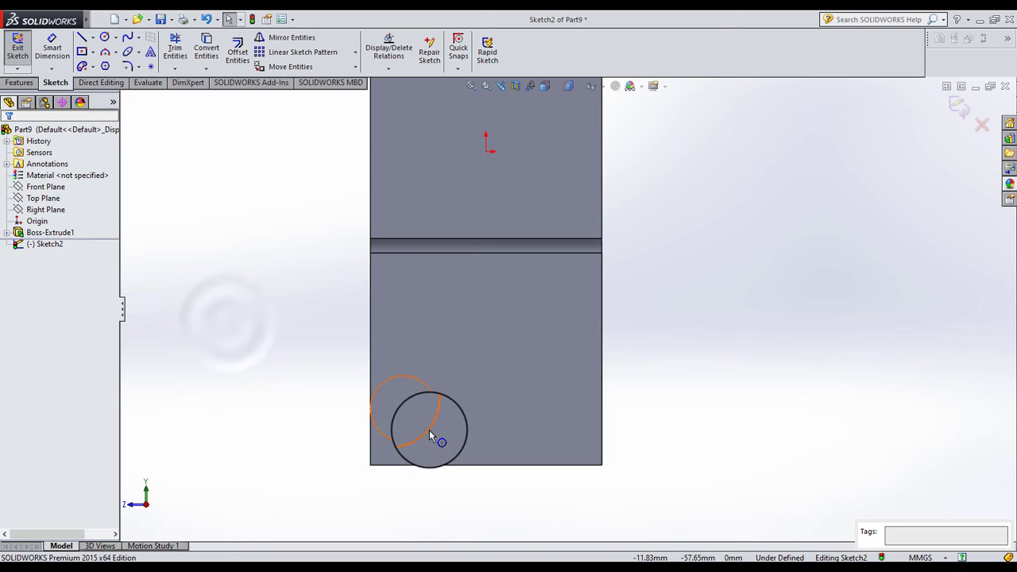
{"action": "left_click", "coordinate": [429, 434]}
{"action": "left_click", "coordinate": [444, 465], "text": "ctrl"}
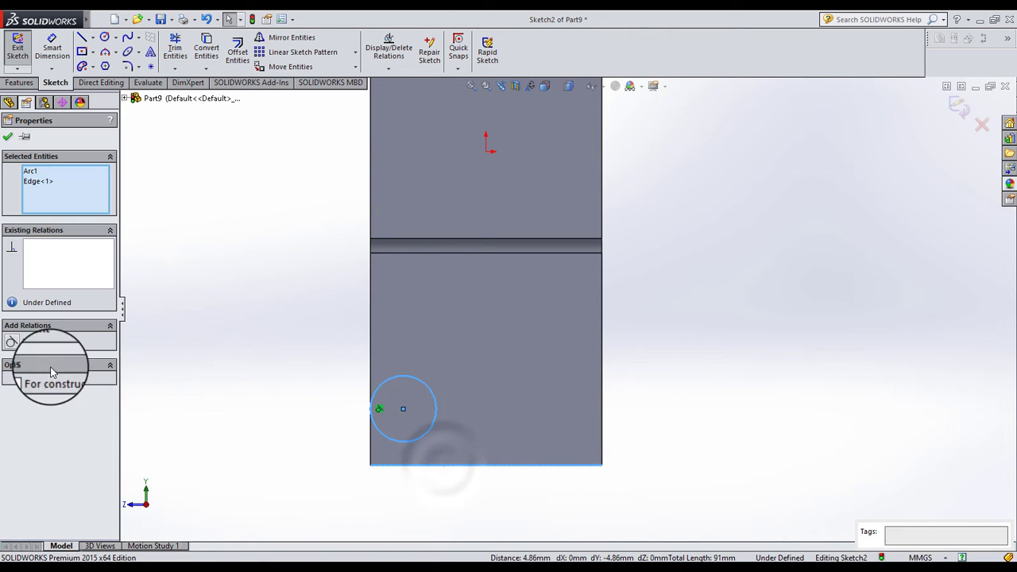
{"action": "left_click", "coordinate": [32, 341]}
{"action": "left_click", "coordinate": [329, 321]}
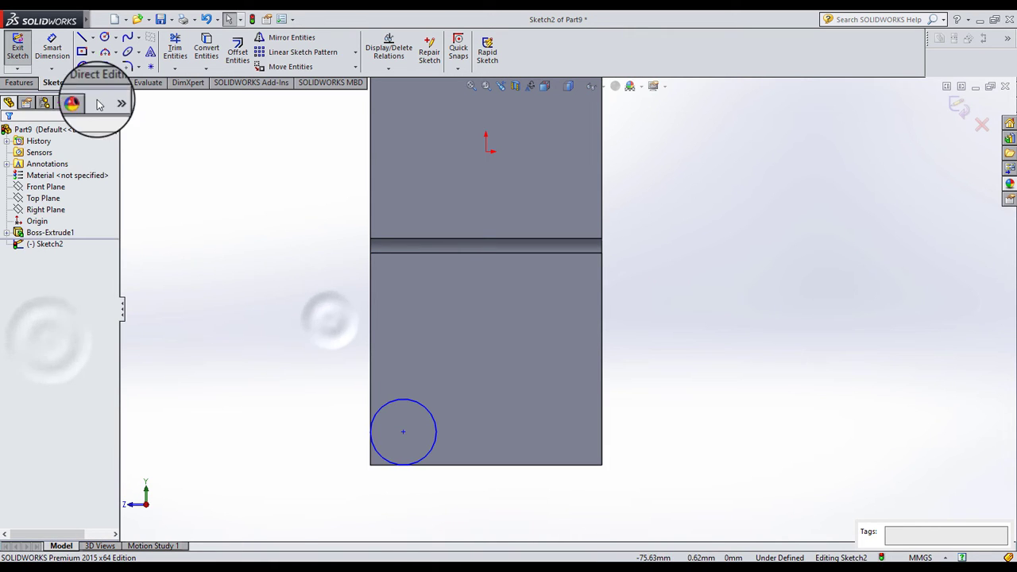
Dimension the circle's diameter at 15 mm, placing the dimension below the leg face
{"action": "left_click", "coordinate": [52, 56]}
{"action": "left_click", "coordinate": [391, 408]}
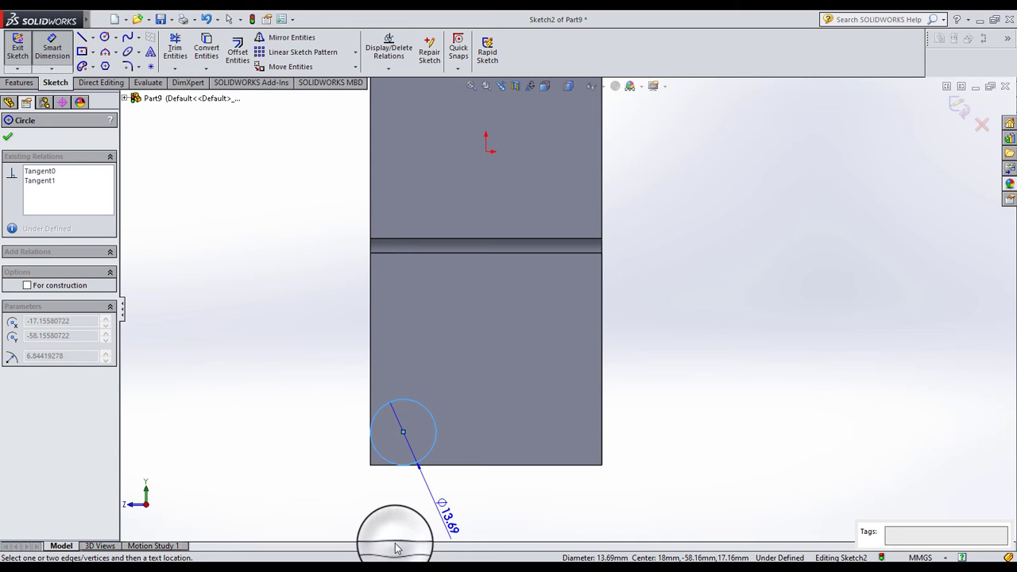
{"action": "left_click", "coordinate": [453, 520]}
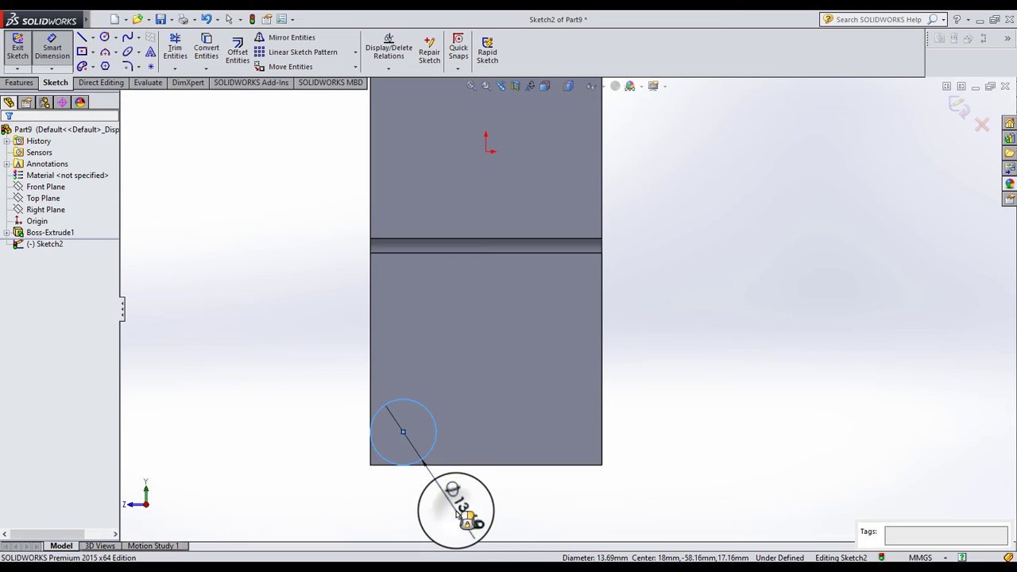
{"action": "type", "text": "15"}
{"action": "key", "text": "Return"}
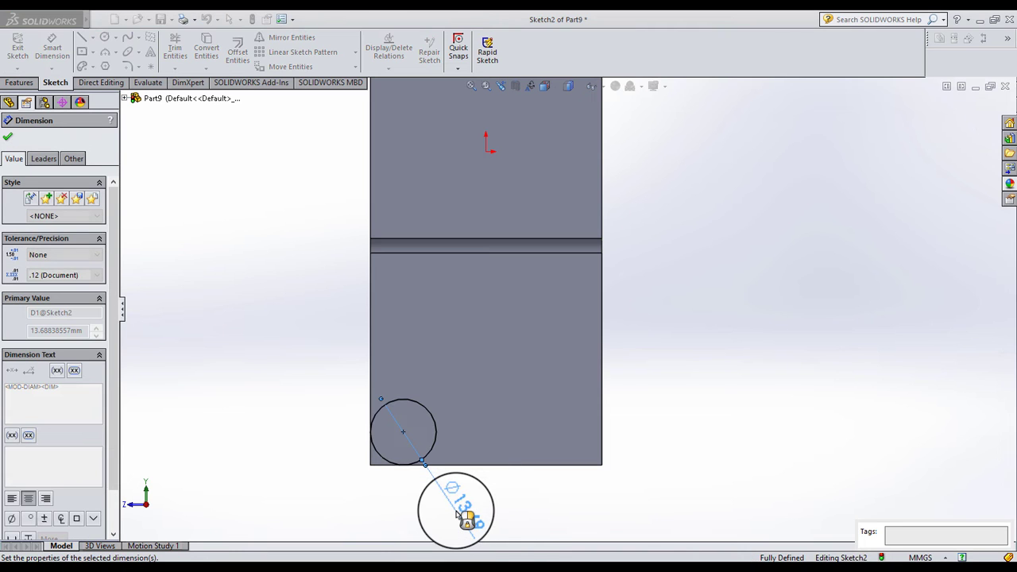
{"action": "left_click", "coordinate": [275, 404]}
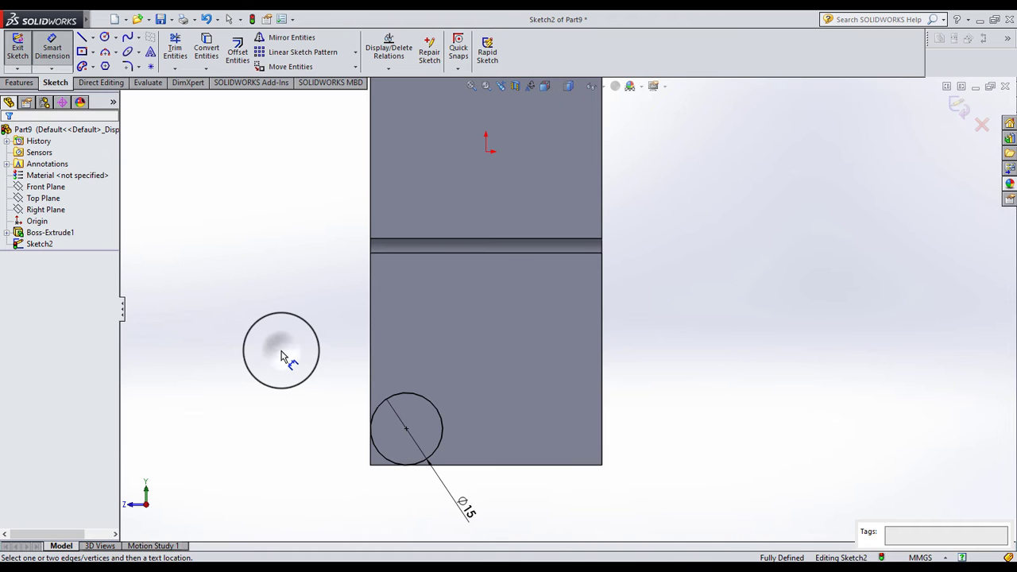
Sketch a diagonal line about 53 mm long from the leg face's upper-right corner to the circle's lower-right side, tangent to the circle
{"action": "left_click", "coordinate": [83, 38]}
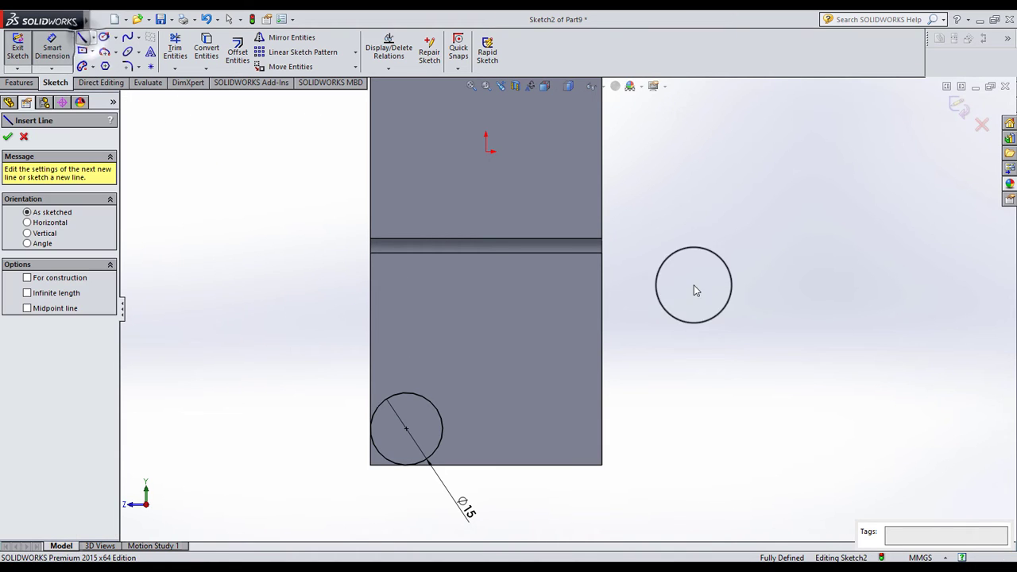
{"action": "left_click", "coordinate": [601, 253]}
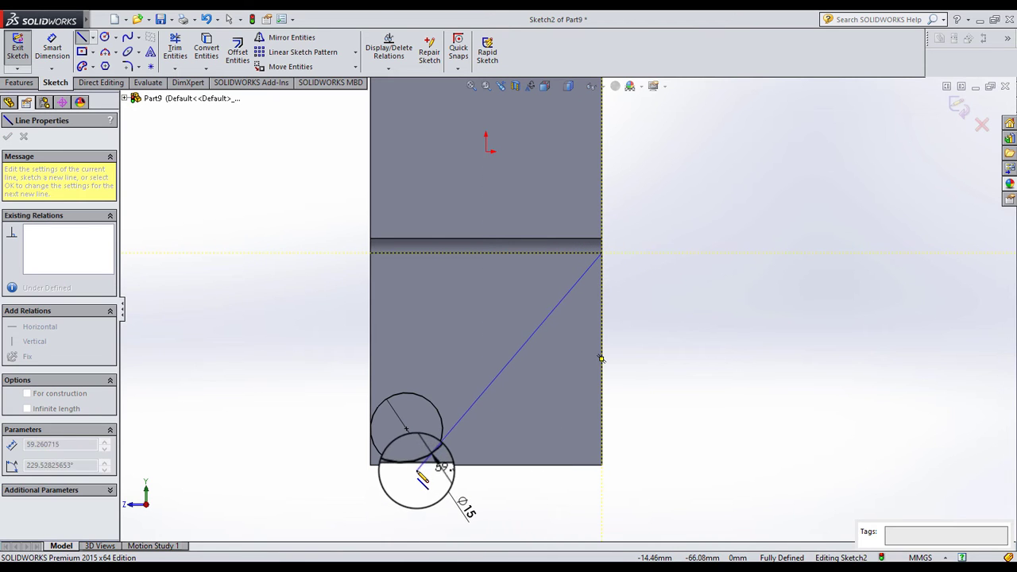
{"action": "left_click", "coordinate": [434, 456]}
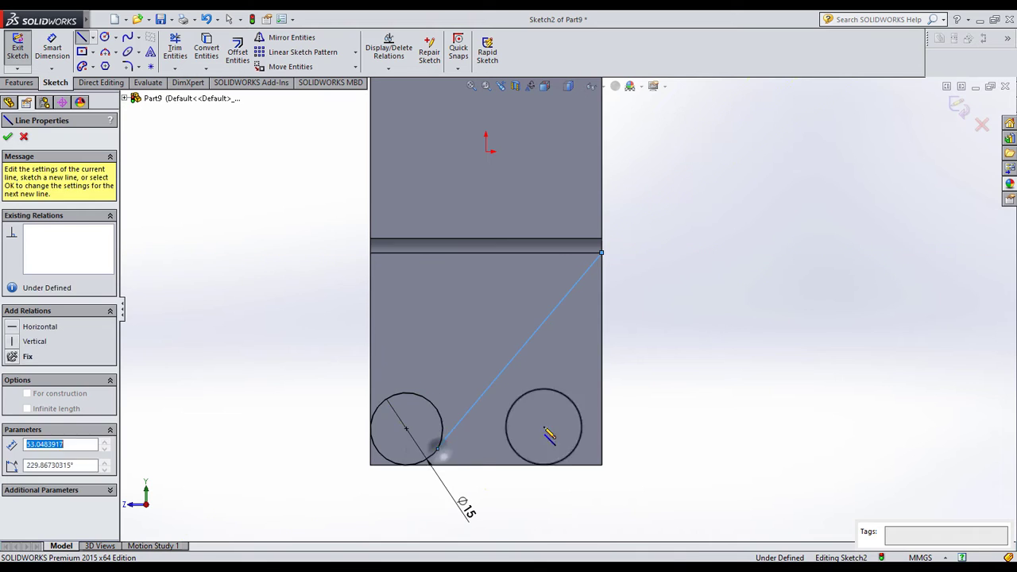
{"action": "key", "text": "Escape"}
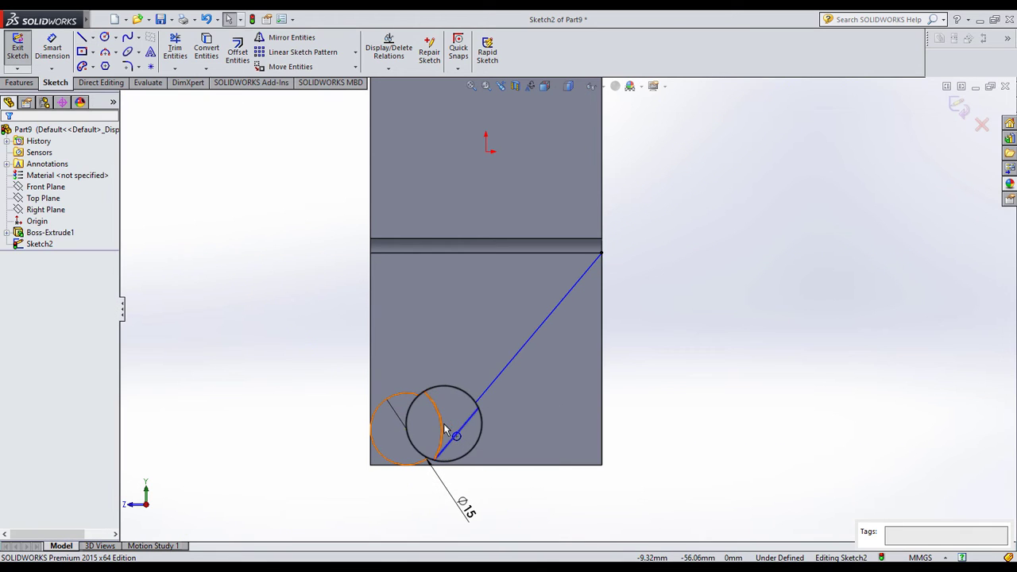
{"action": "left_click", "coordinate": [460, 429]}
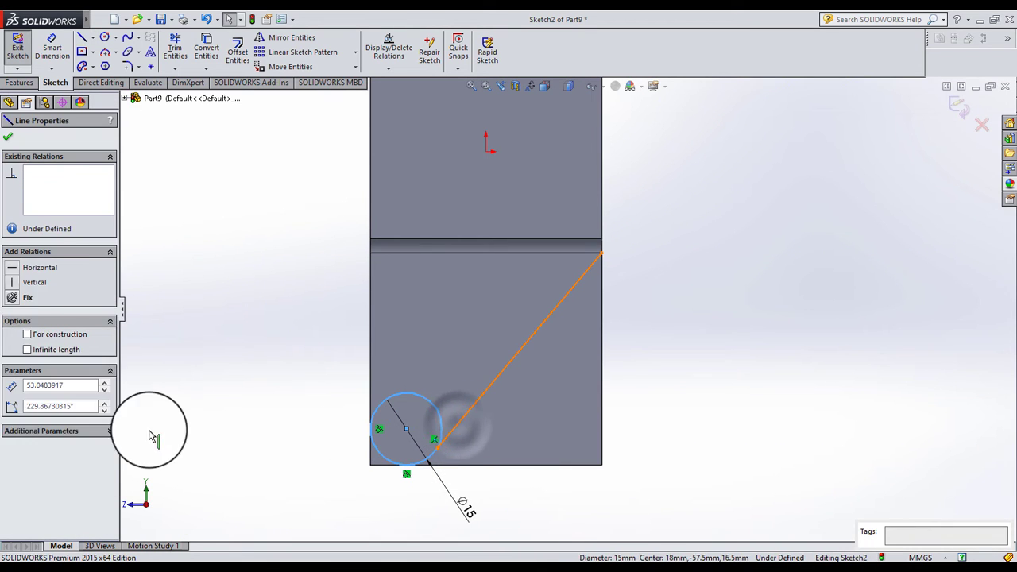
{"action": "left_click", "coordinate": [24, 340]}
{"action": "left_click", "coordinate": [250, 313]}
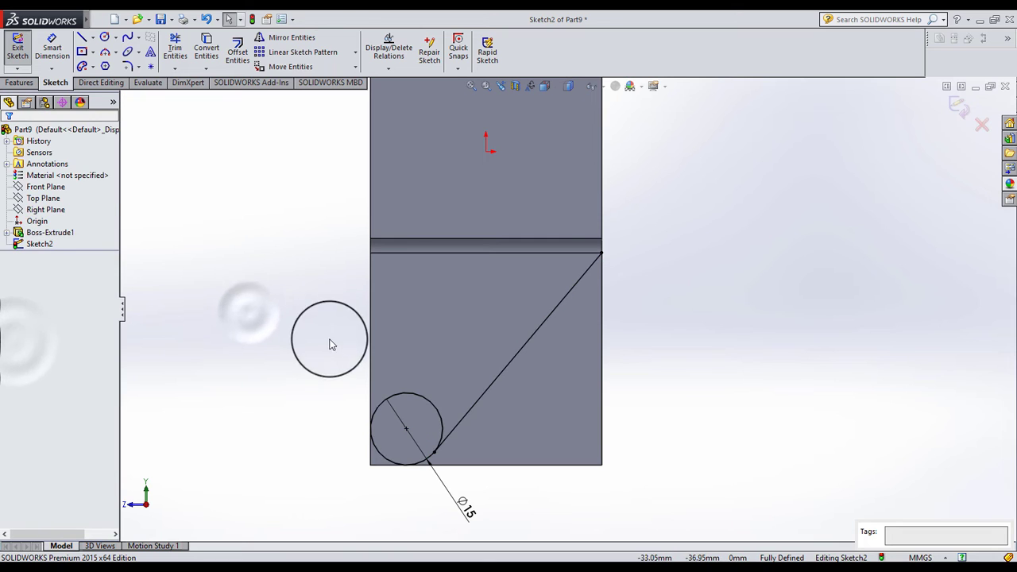
Sketch connected lines from the diagonal's upper end: about 49.3 mm down, 48 mm left below the leg, and about 12.8 mm up to the circle
{"action": "key", "text": "l"}
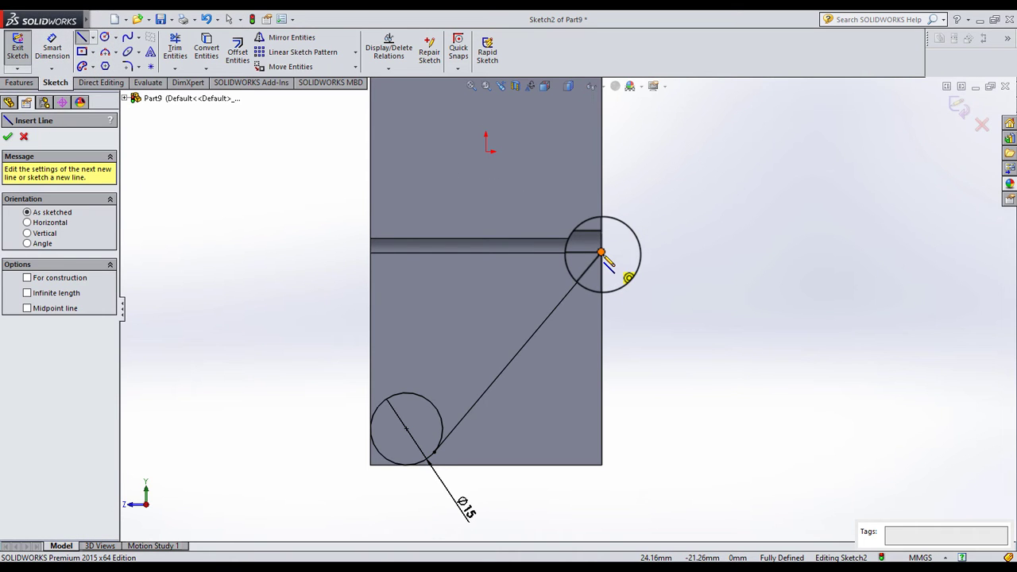
{"action": "left_click", "coordinate": [601, 253]}
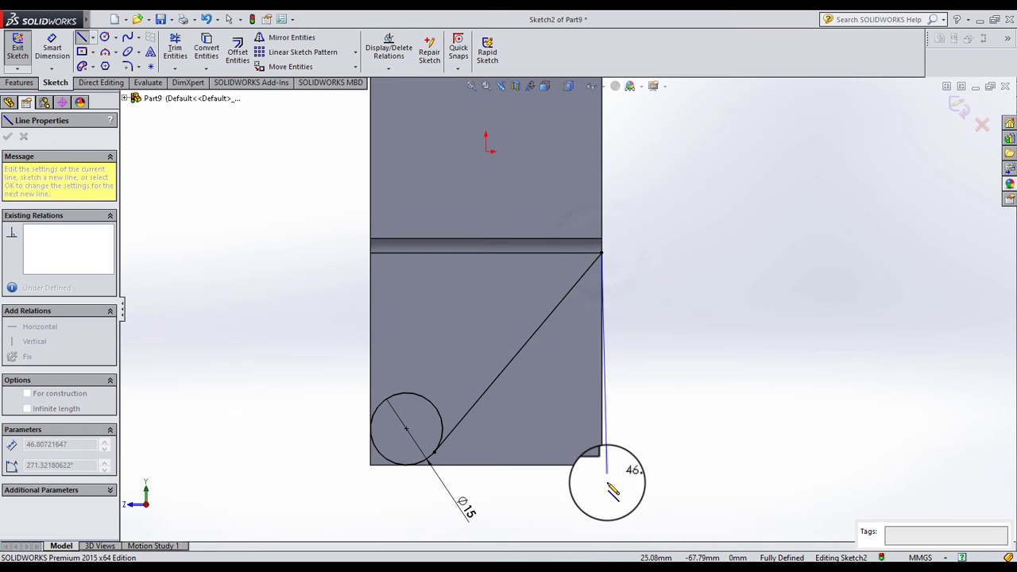
{"action": "left_click", "coordinate": [601, 490]}
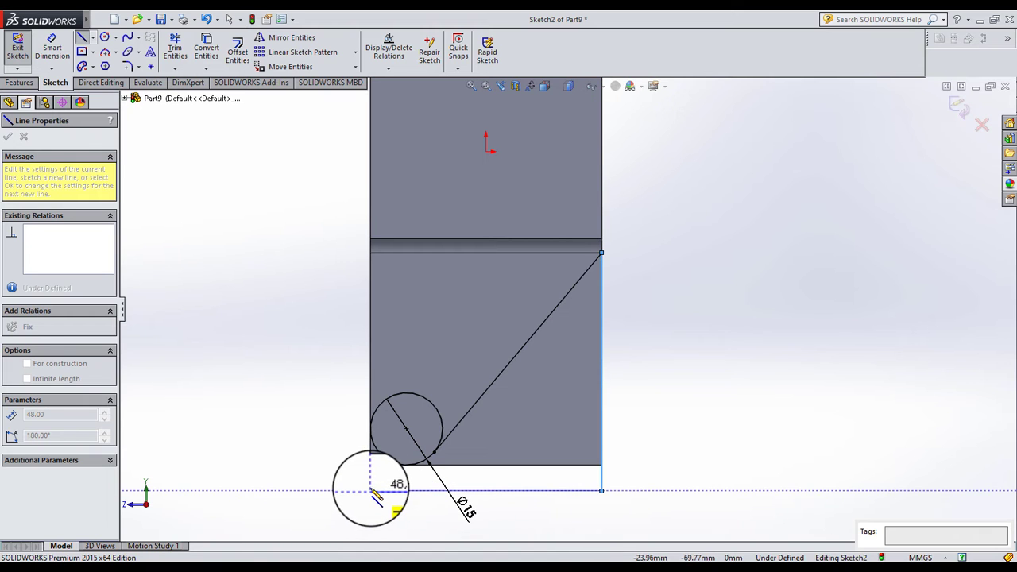
{"action": "left_click", "coordinate": [371, 490]}
{"action": "double_click", "coordinate": [370, 429]}
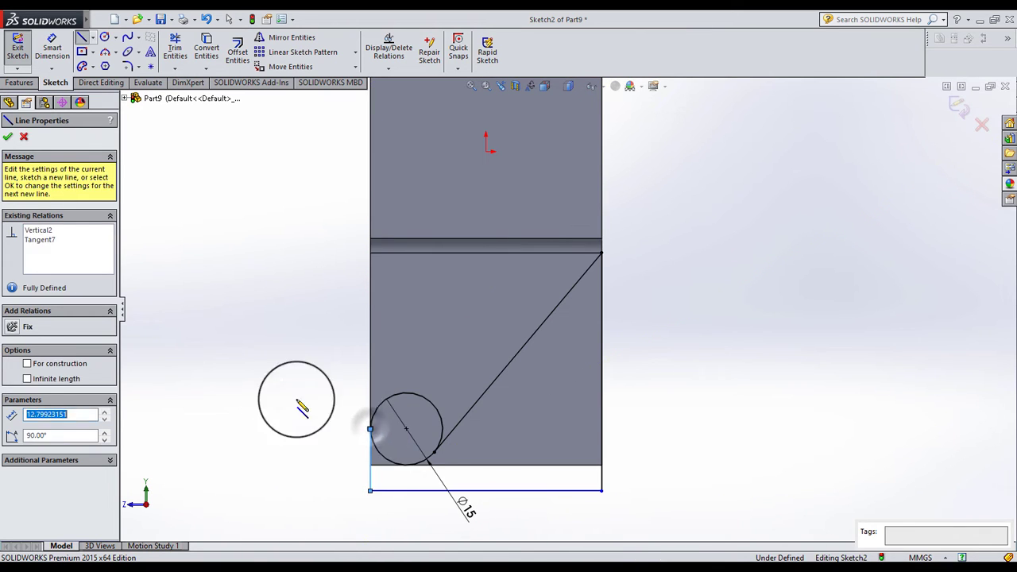
{"action": "key", "text": "Escape"}
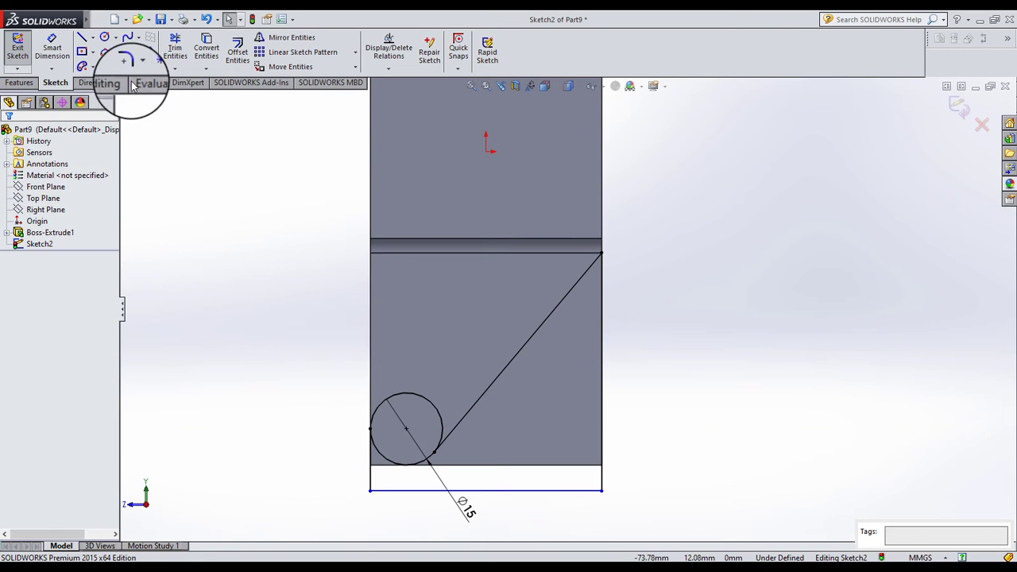
Trim away the upper part of the 15 mm circle with Power trim, keeping the lower arc between the two tangent lines
{"action": "left_click", "coordinate": [175, 47]}
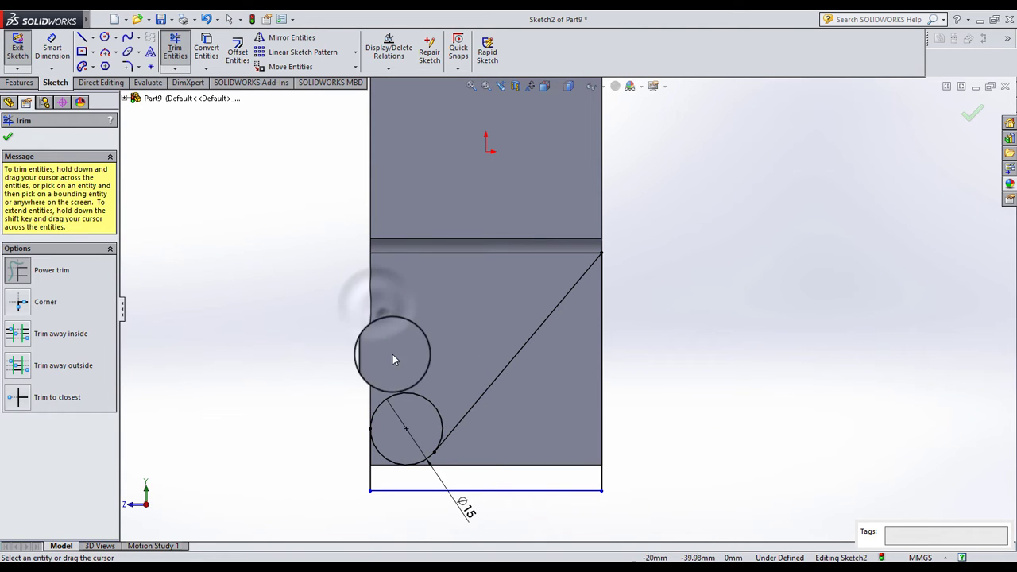
{"action": "mouse_move", "coordinate": [399, 384]}
{"action": "left_mouse_down"}
{"action": "mouse_move", "coordinate": [400, 396]}
{"action": "mouse_move", "coordinate": [386, 368]}
{"action": "left_mouse_up"}
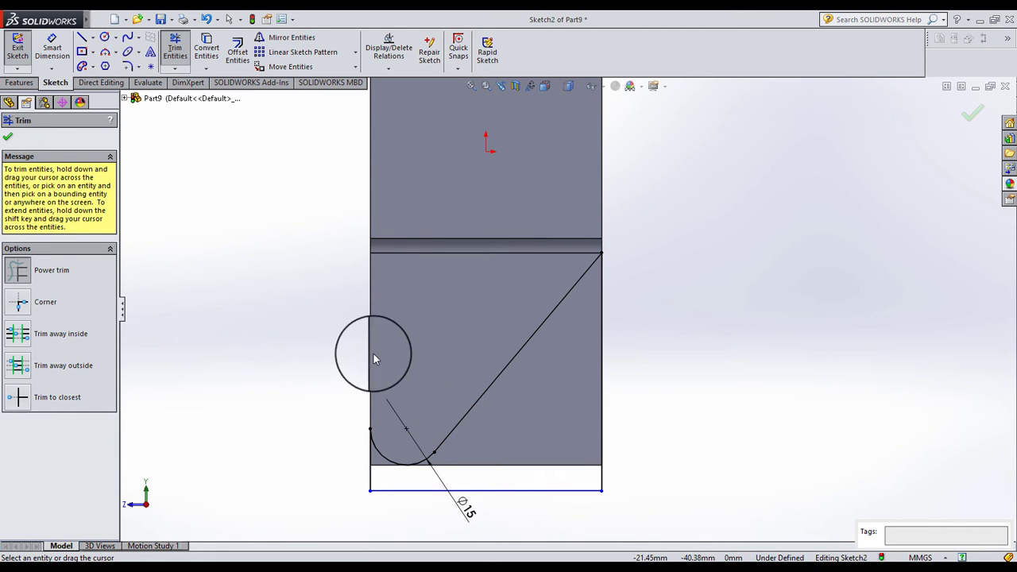
{"action": "left_click", "coordinate": [8, 137]}
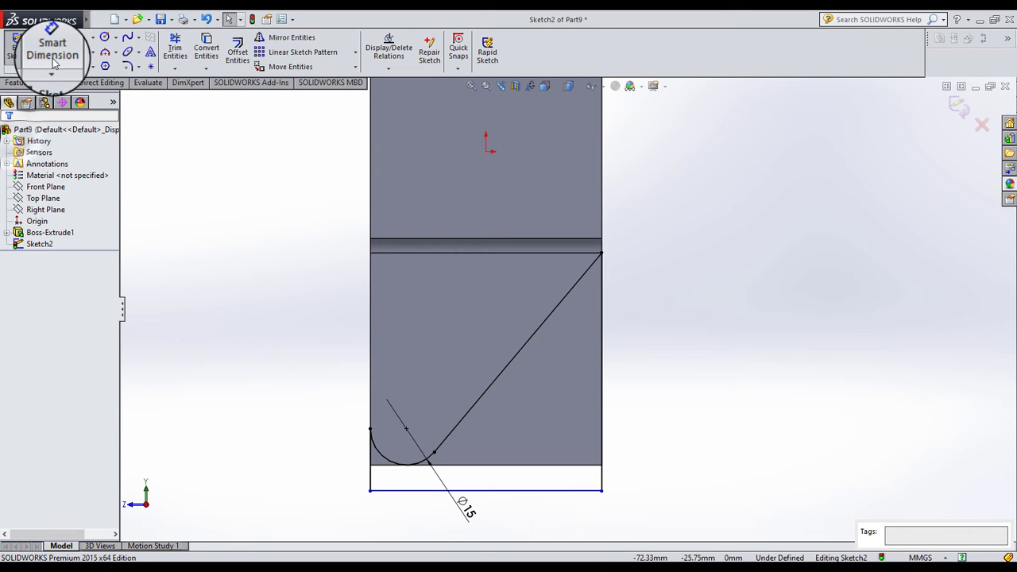
Dimension the right vertical line of the sketch at 49 mm
{"action": "left_click", "coordinate": [52, 55]}
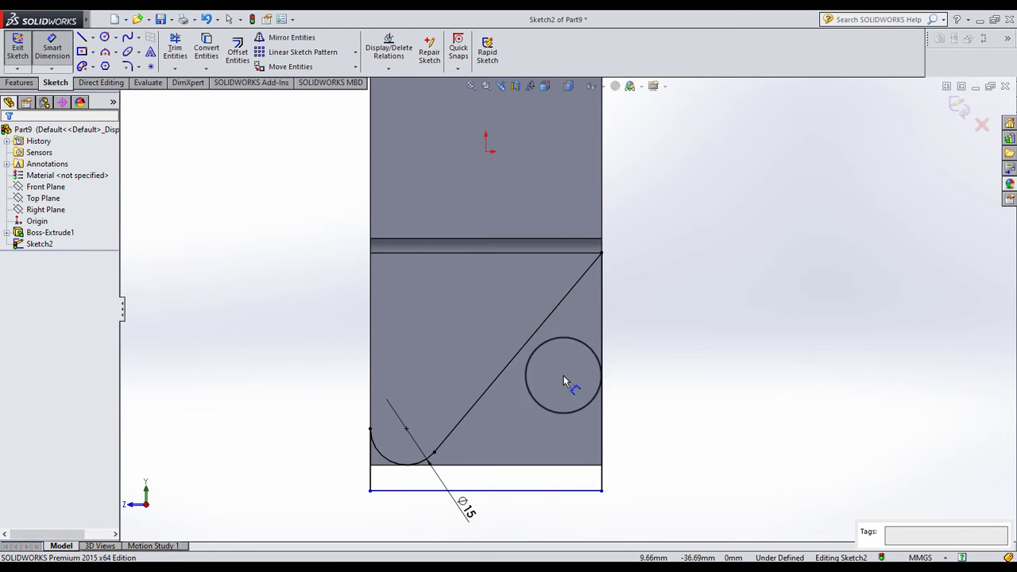
{"action": "left_click", "coordinate": [604, 464]}
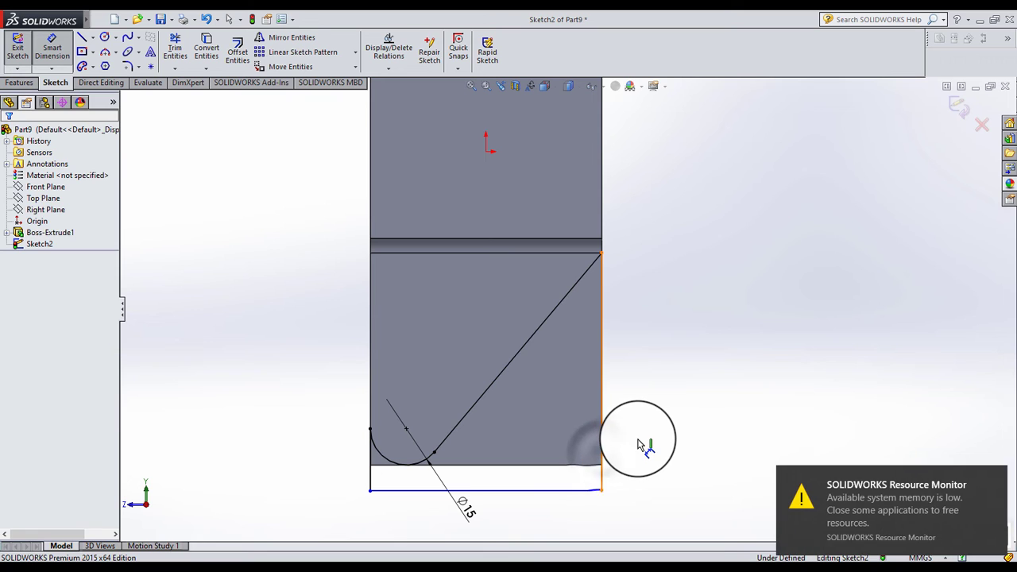
{"action": "left_click", "coordinate": [637, 445]}
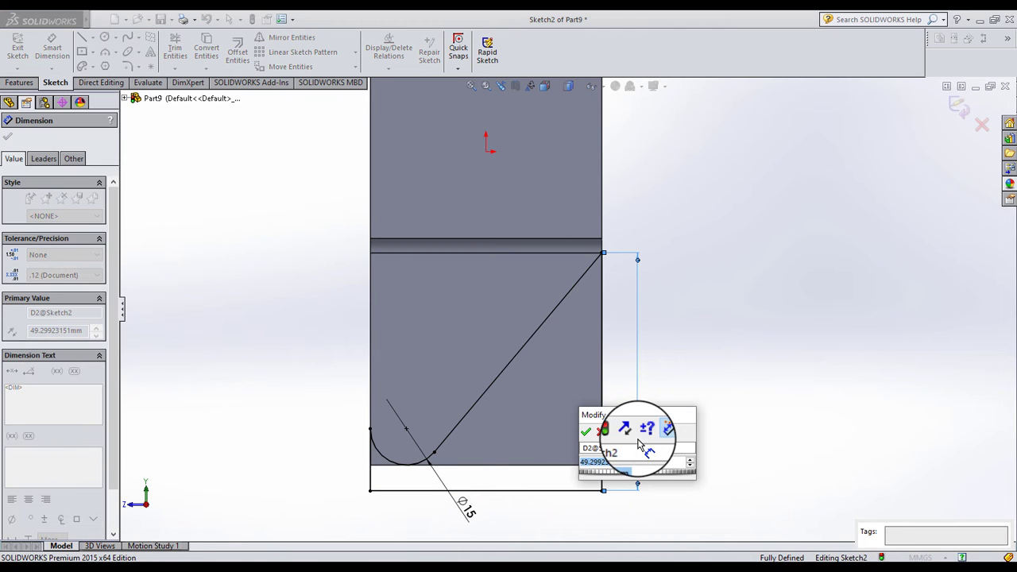
{"action": "key", "text": "Return"}
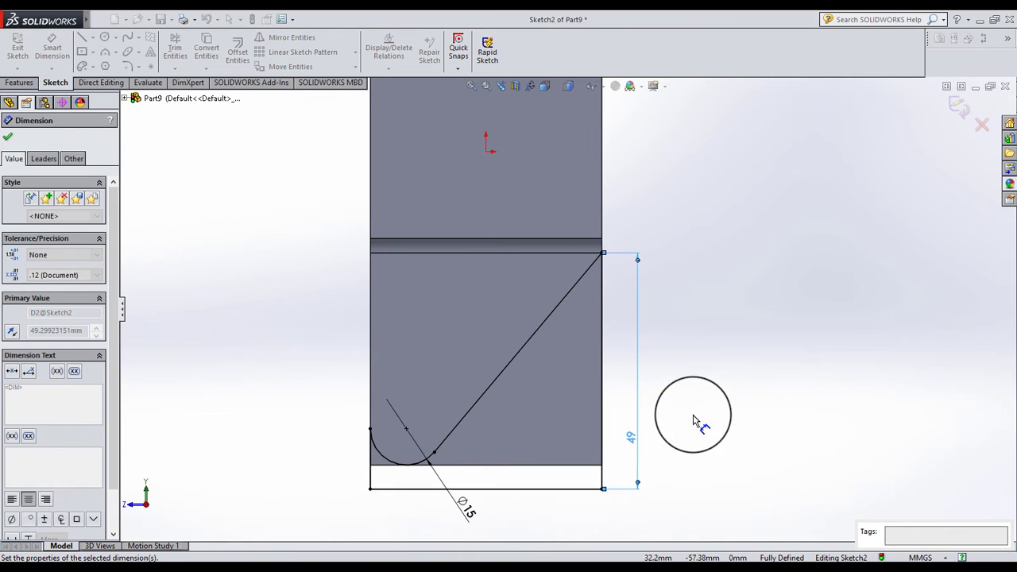
{"action": "left_click", "coordinate": [690, 413]}
Sketch a circle centred on the trimmed arc's centre and dimension its diameter at 12 mm
{"action": "left_click", "coordinate": [104, 36]}
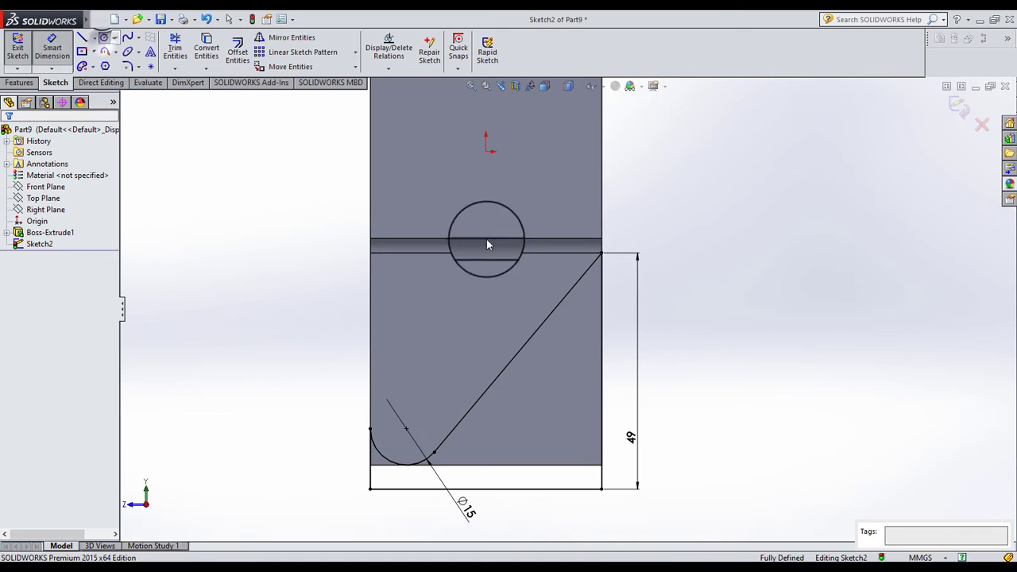
{"action": "left_click", "coordinate": [405, 429]}
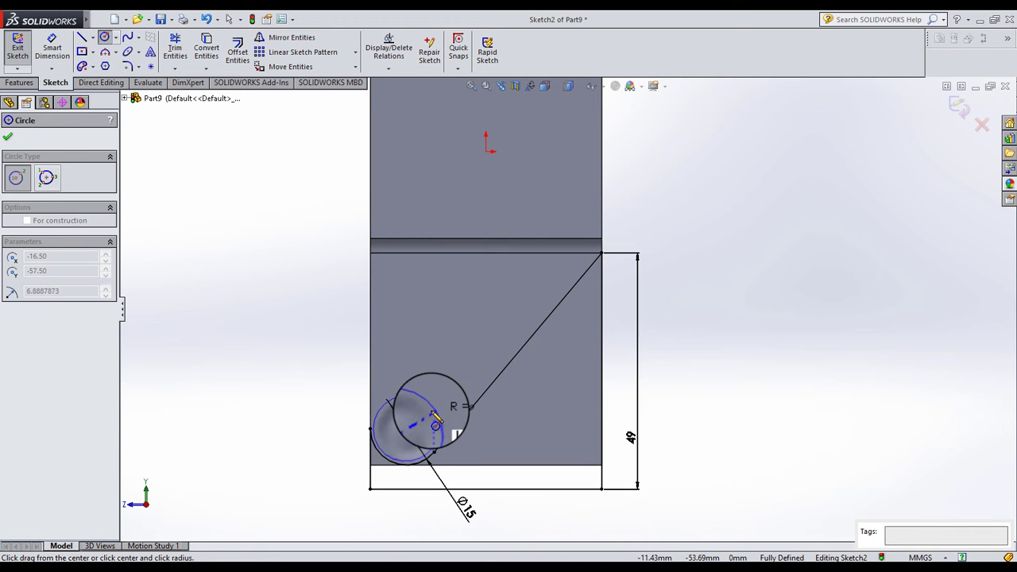
{"action": "left_click", "coordinate": [435, 421]}
{"action": "left_click", "coordinate": [52, 49]}
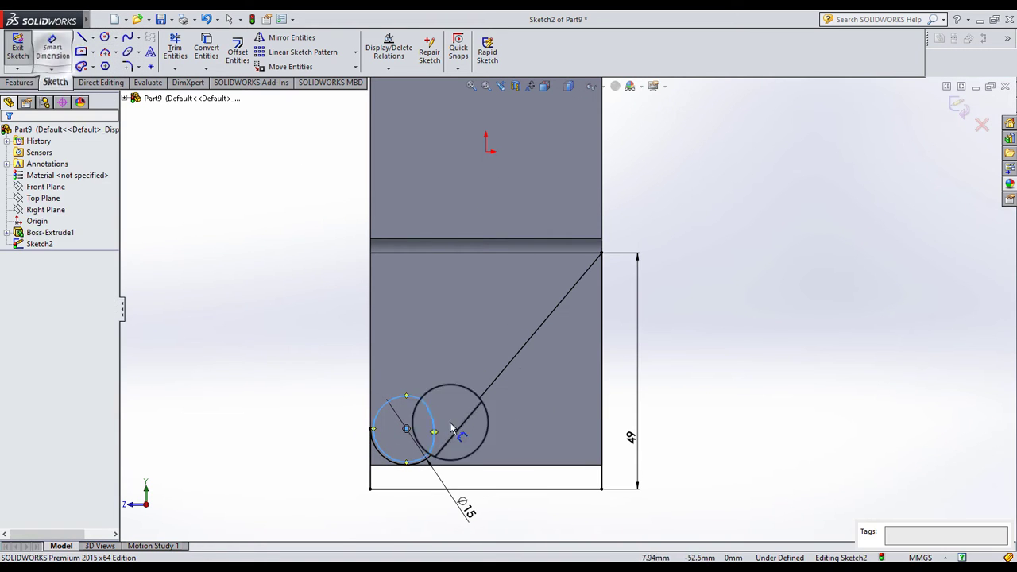
{"action": "left_click", "coordinate": [424, 403]}
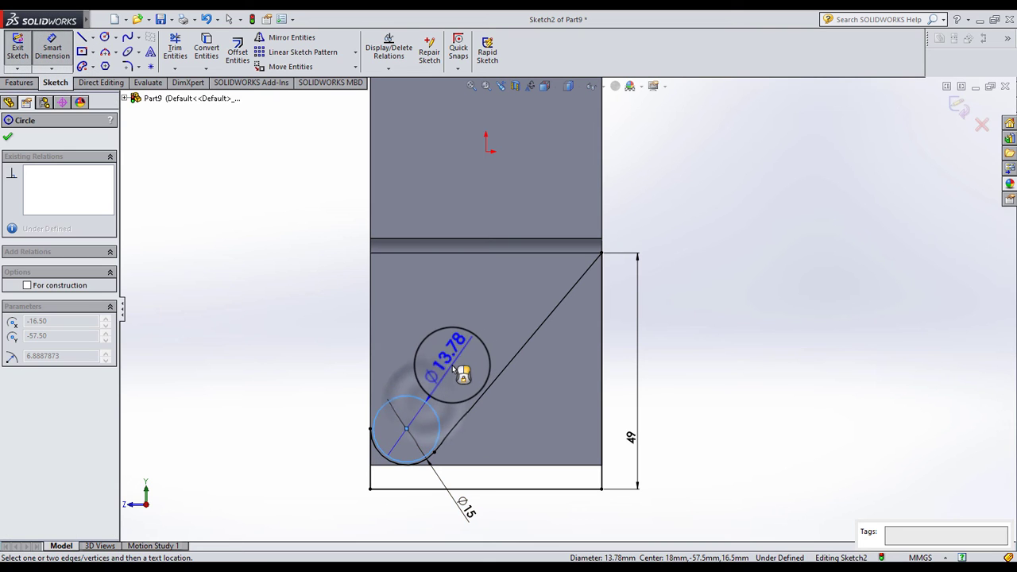
{"action": "left_click", "coordinate": [455, 367]}
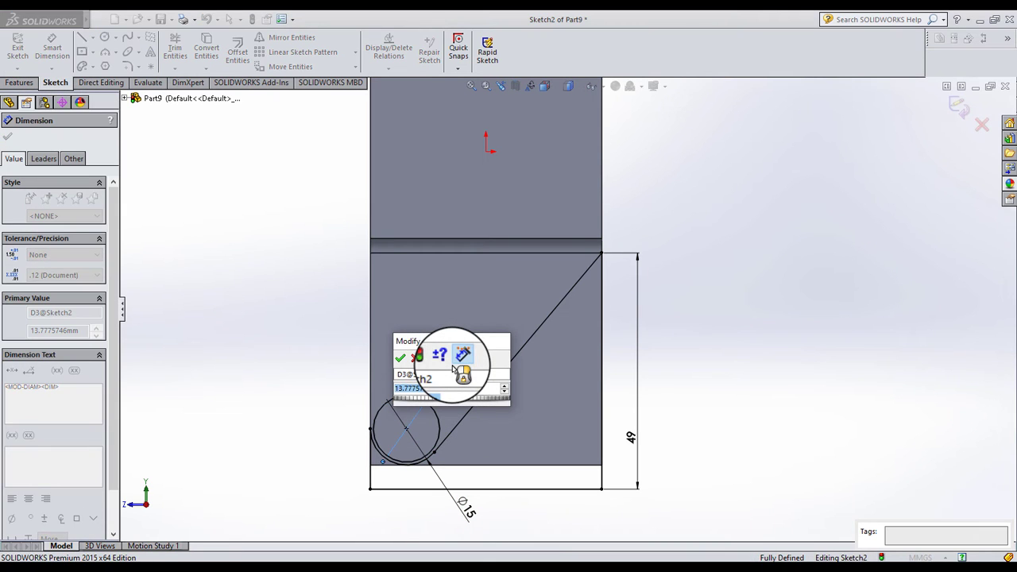
{"action": "type", "text": "12"}
{"action": "key", "text": "Return"}
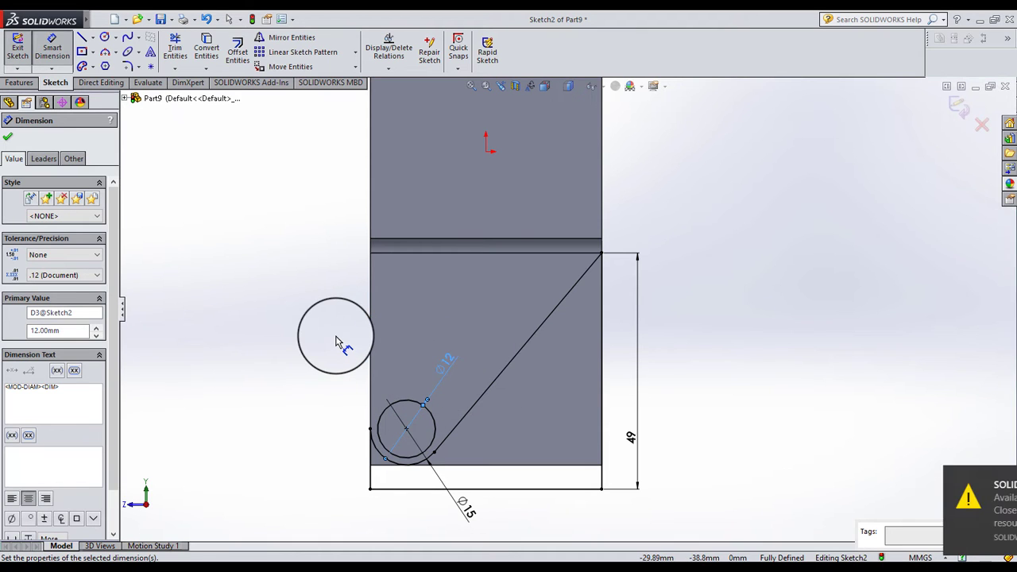
{"action": "key", "text": "Escape"}
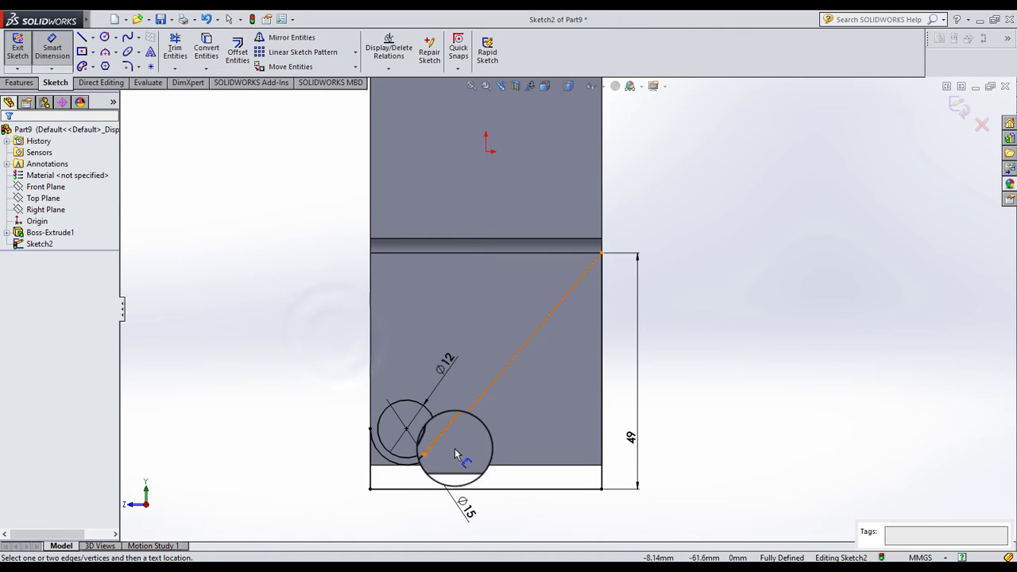
{"action": "scroll", "coordinate": [431, 443], "scroll_direction": "down", "scroll_amount": 2}
{"action": "scroll", "coordinate": [430, 439], "scroll_direction": "down", "scroll_amount": 2}
{"action": "scroll", "coordinate": [619, 397], "scroll_direction": "up", "scroll_amount": 3}
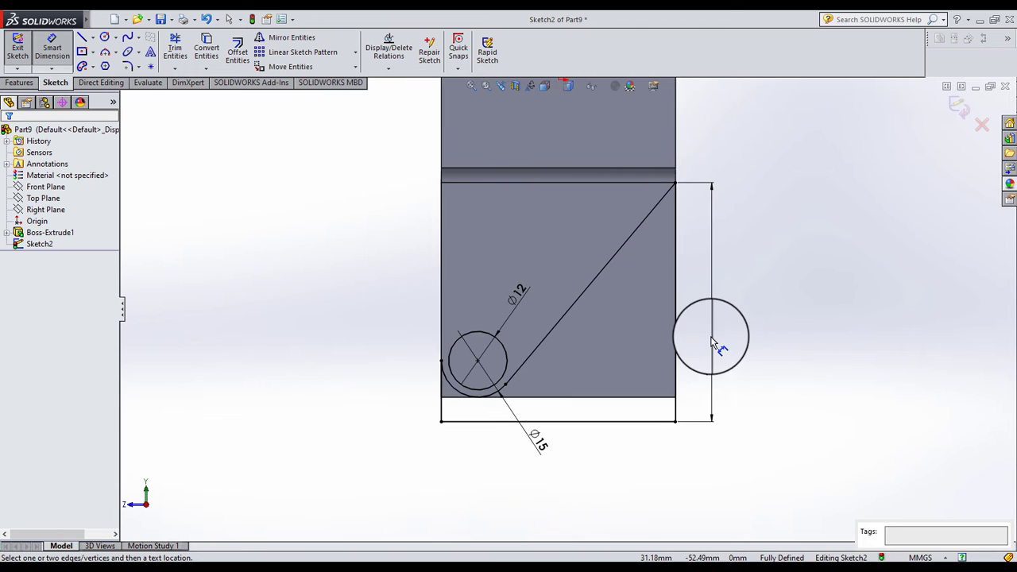
Set the diameter of the rounded end's lower arc to 30 mm
{"action": "scroll", "coordinate": [714, 331], "scroll_direction": "down", "scroll_amount": 2}
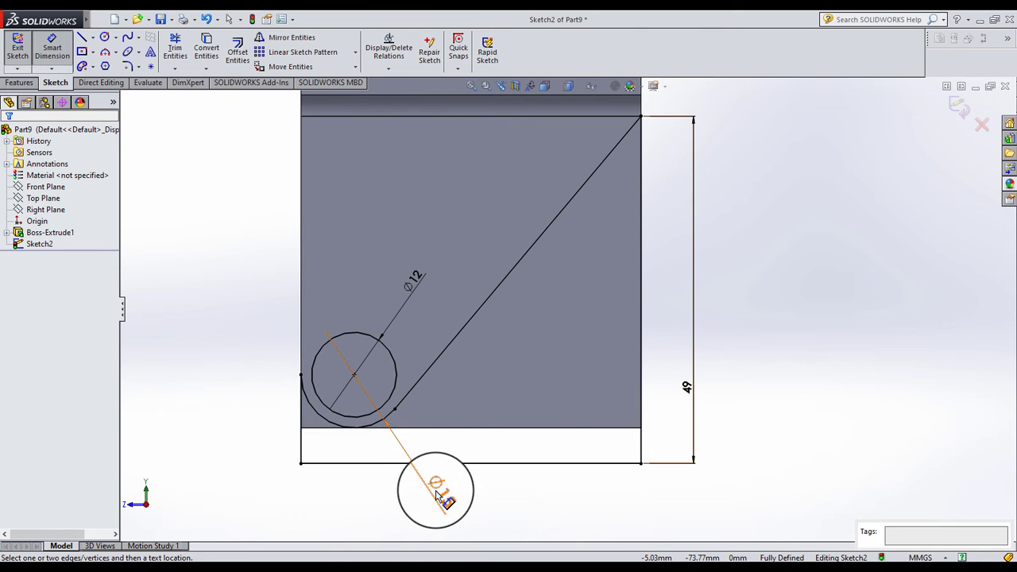
{"action": "left_click", "coordinate": [435, 492]}
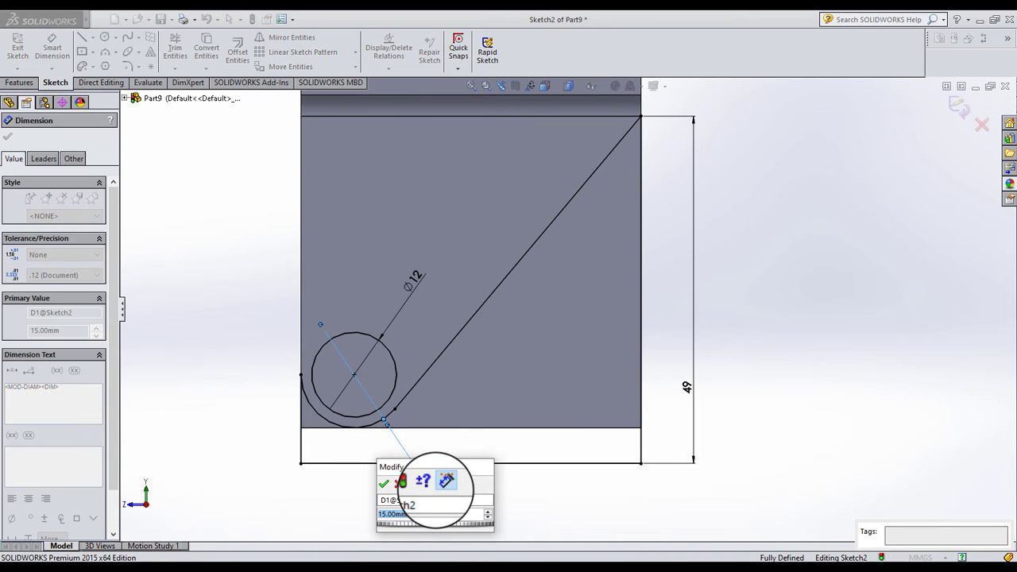
{"action": "key", "text": "Return"}
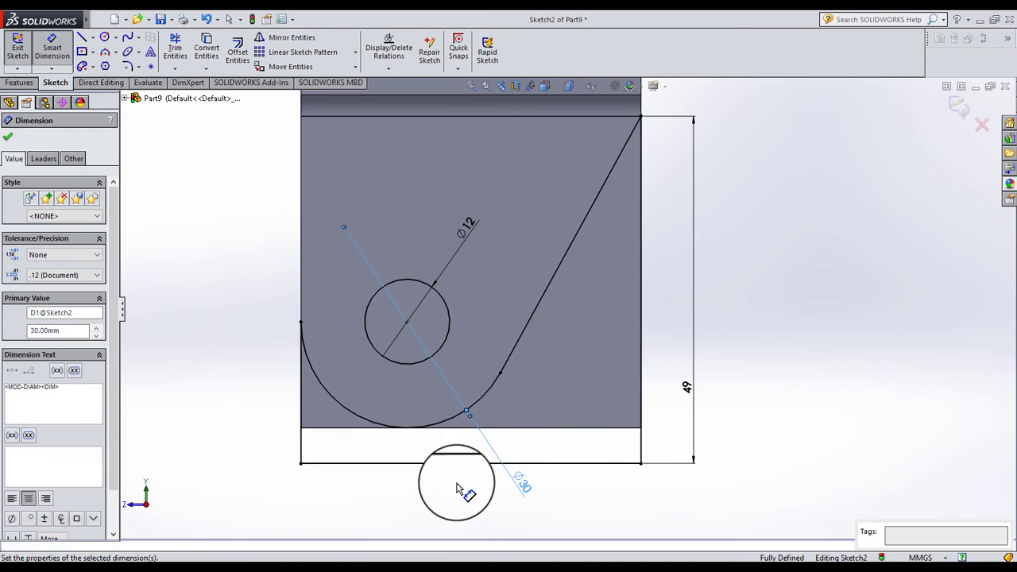
{"action": "left_click", "coordinate": [739, 401]}
{"action": "scroll", "coordinate": [609, 341], "scroll_direction": "up", "scroll_amount": 3}
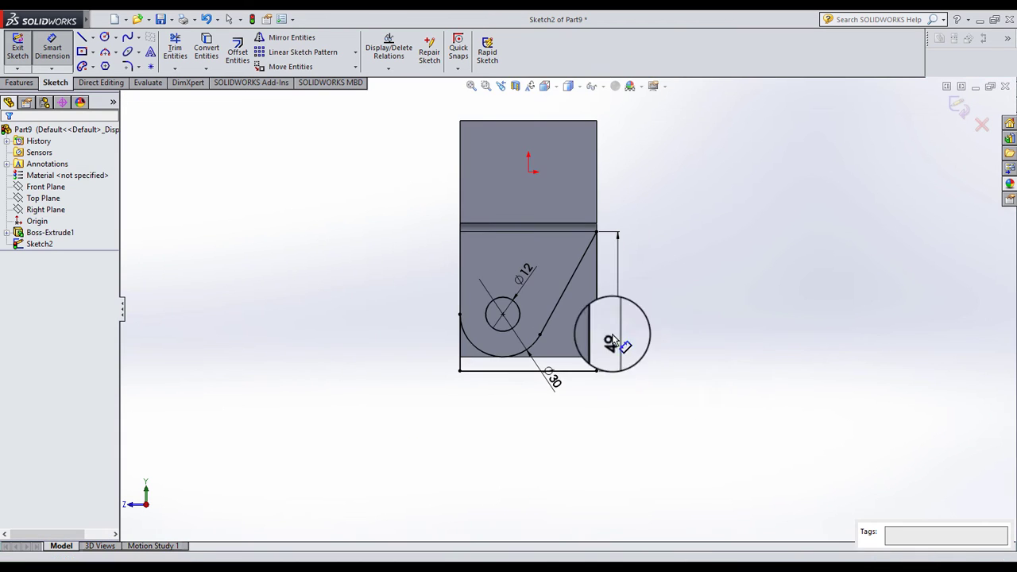
{"action": "scroll", "coordinate": [642, 306], "scroll_direction": "down", "scroll_amount": 2}
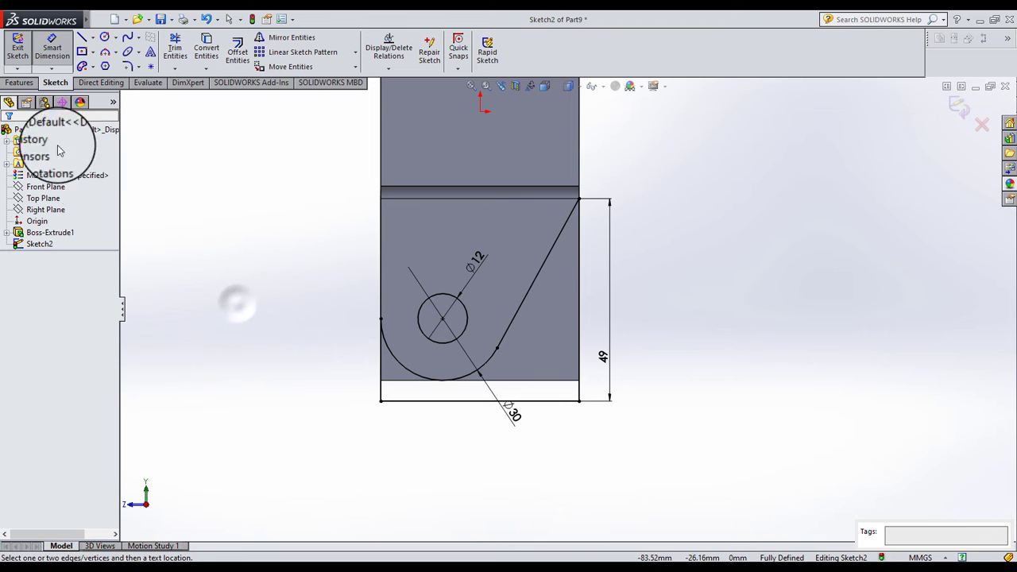
Extrude-cut the side-face profile and hole 48 mm blind through both legs of the block
{"action": "left_click", "coordinate": [20, 82]}
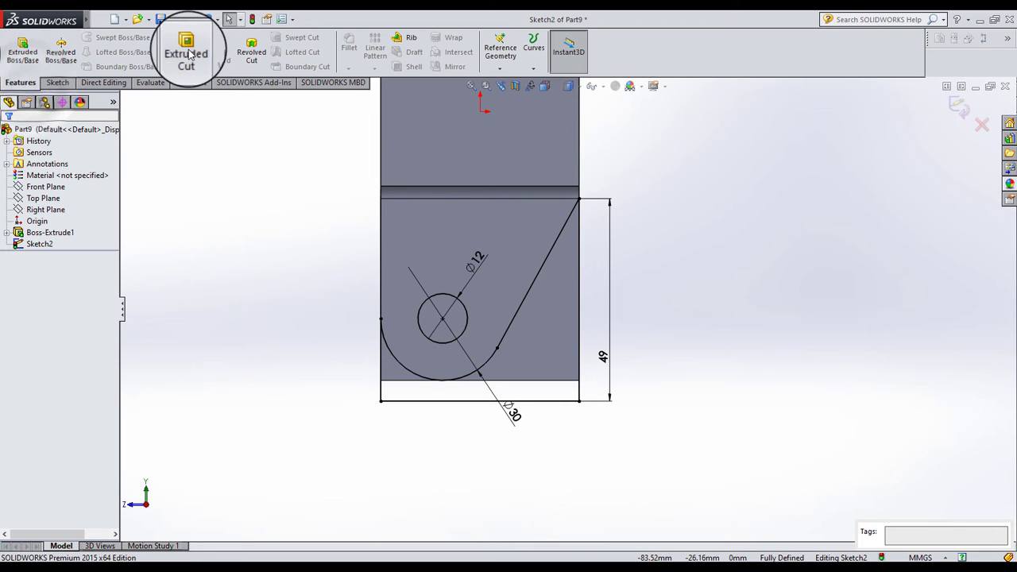
{"action": "left_click", "coordinate": [185, 49]}
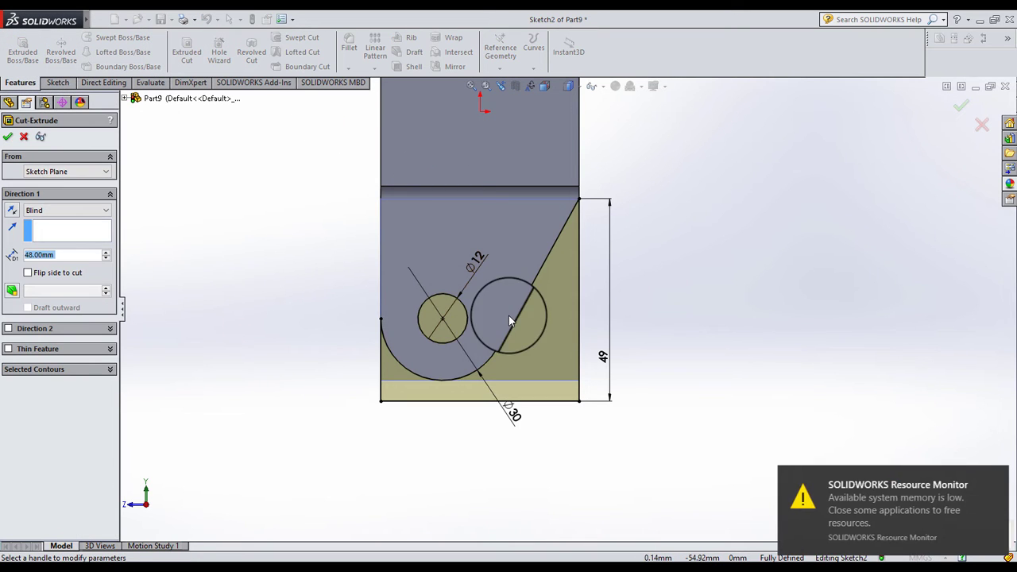
{"action": "mouse_move", "coordinate": [508, 316]}
{"action": "middle_mouse_down"}
{"action": "mouse_move", "coordinate": [624, 323]}
{"action": "mouse_move", "coordinate": [612, 373]}
{"action": "middle_mouse_up"}
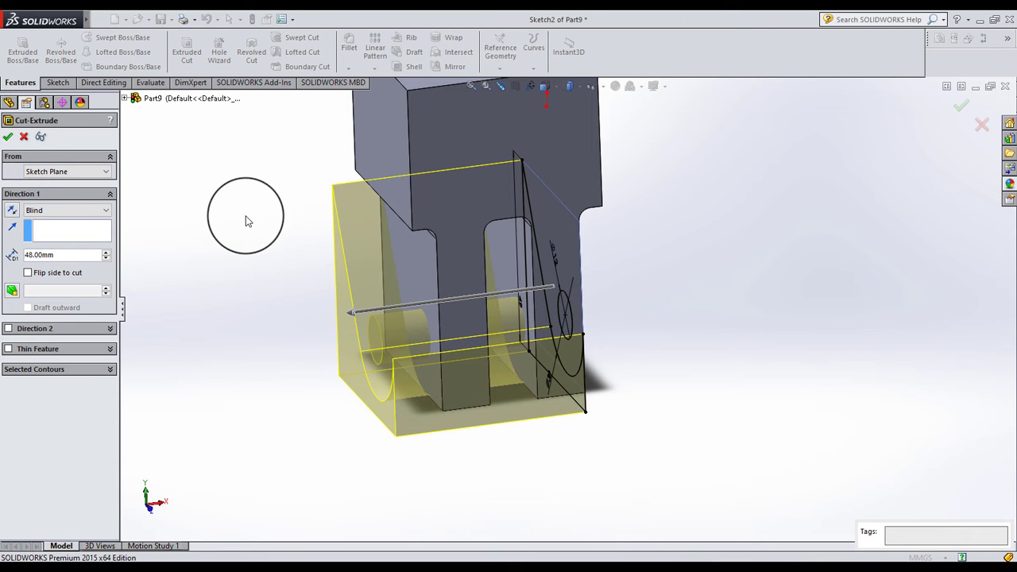
{"action": "key", "text": "Return"}
{"action": "middle_click_drag", "start_coordinate": [245, 221], "coordinate": [385, 204]}
{"action": "scroll", "coordinate": [556, 244], "scroll_direction": "down", "scroll_amount": 4}
{"action": "middle_click_drag", "start_coordinate": [556, 245], "coordinate": [595, 313]}
{"action": "scroll", "coordinate": [595, 313], "scroll_direction": "up", "scroll_amount": 2}
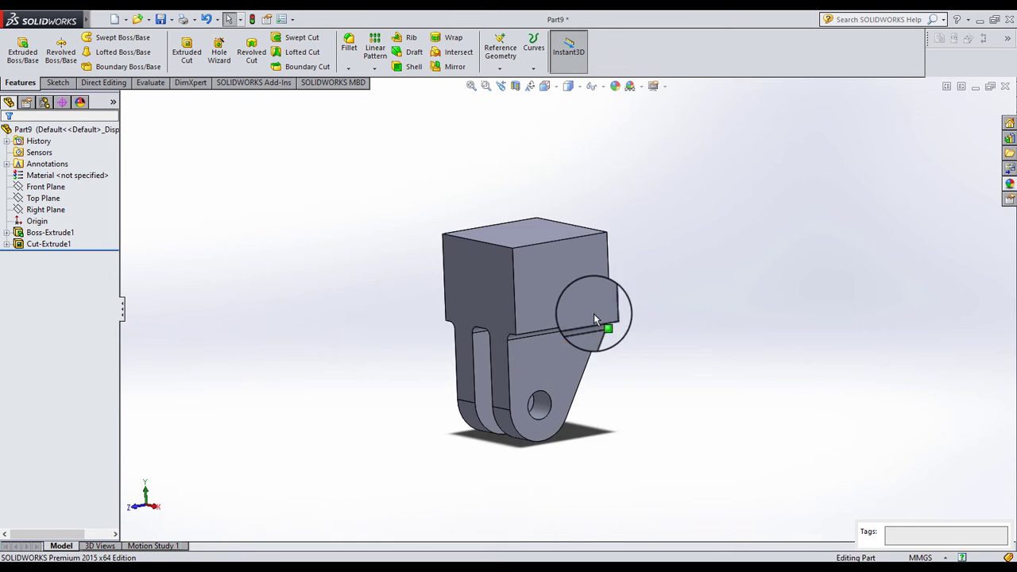
{"action": "scroll", "coordinate": [600, 338], "scroll_direction": "down", "scroll_amount": 1}
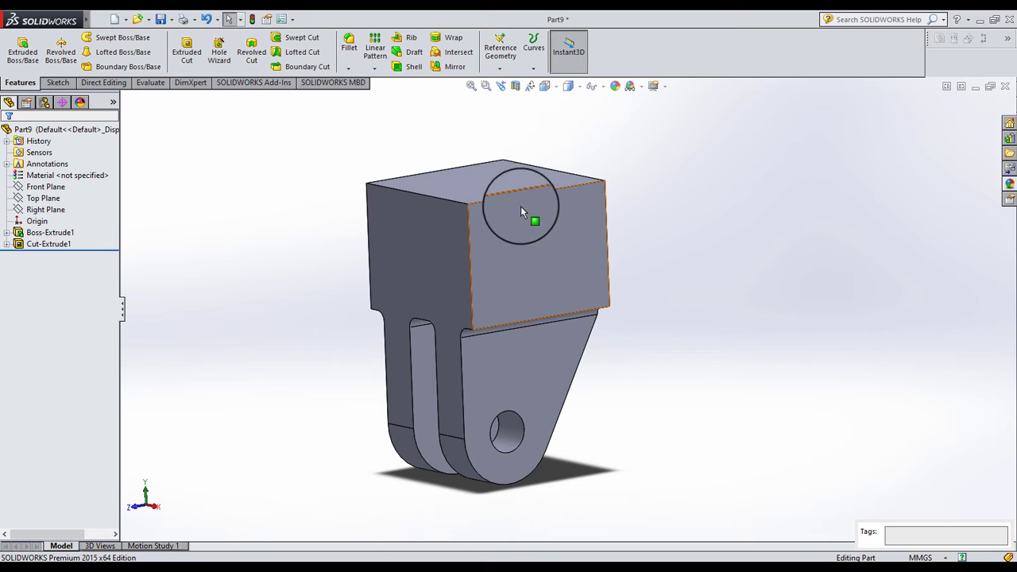
Start a sketch on the block's top face and view it normal to the sketch plane
{"action": "left_click", "coordinate": [503, 186]}
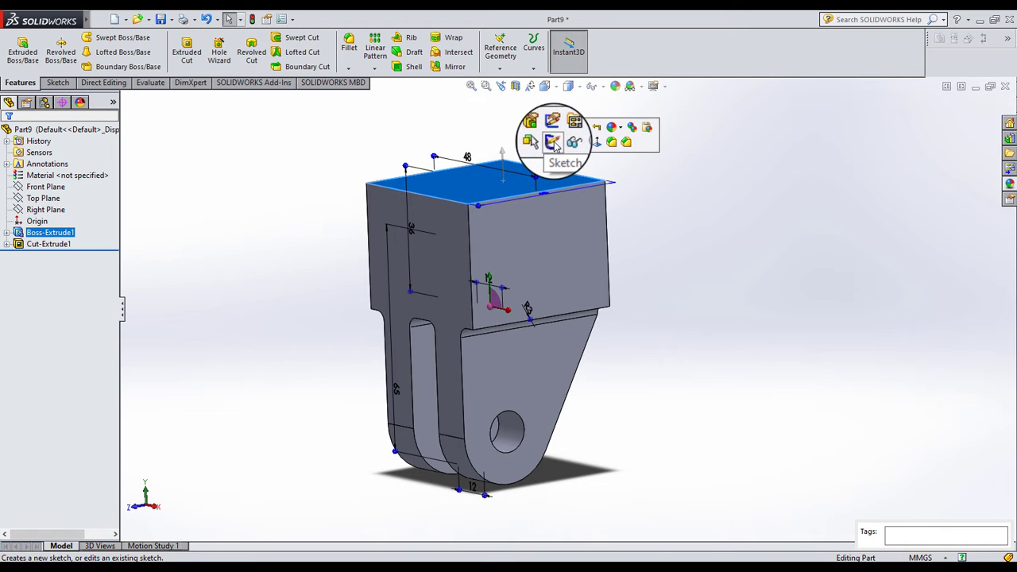
{"action": "left_click", "coordinate": [553, 143]}
{"action": "left_click", "coordinate": [545, 86]}
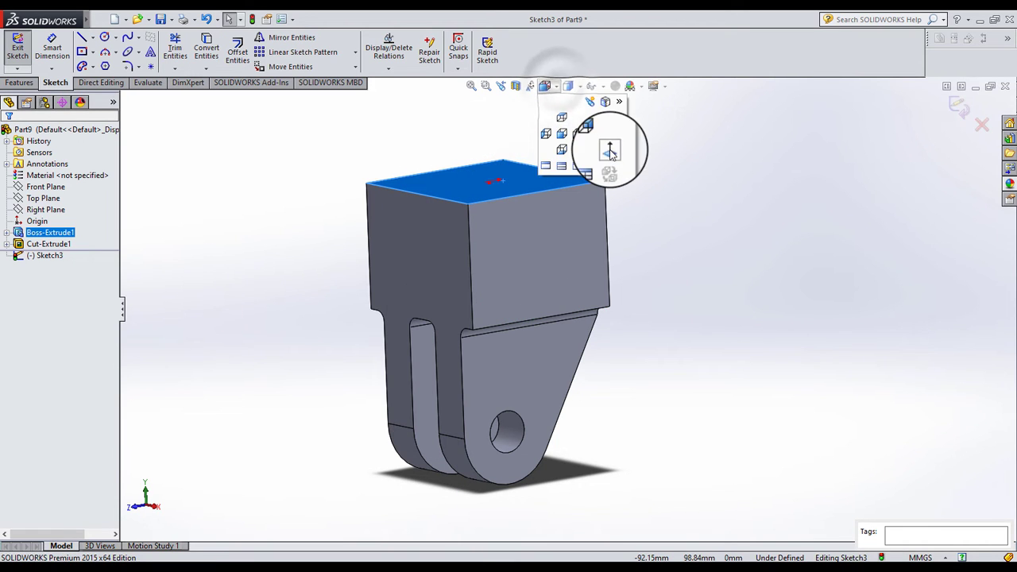
{"action": "left_click", "coordinate": [609, 151]}
{"action": "left_click", "coordinate": [382, 214]}
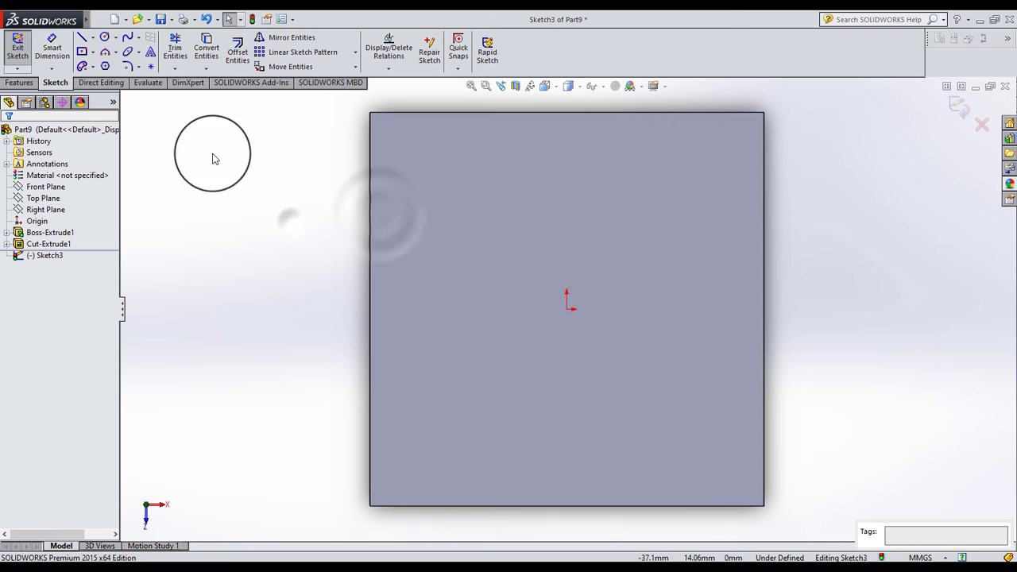
Sketch a circle centred on the origin of the top face and dimension its diameter at 14 mm
{"action": "left_click", "coordinate": [104, 37]}
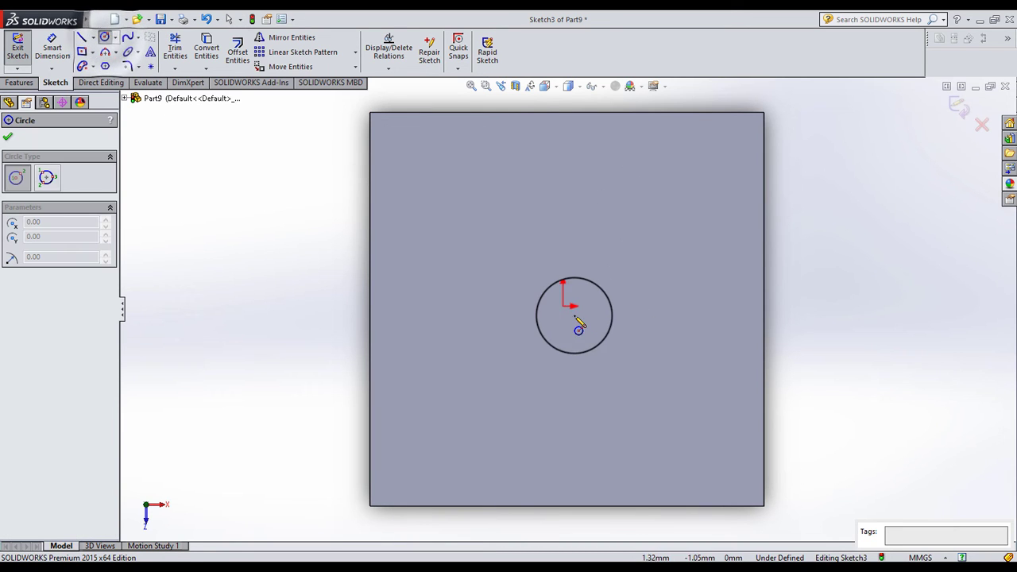
{"action": "left_click", "coordinate": [563, 305]}
{"action": "left_click", "coordinate": [532, 357]}
{"action": "left_click", "coordinate": [51, 47]}
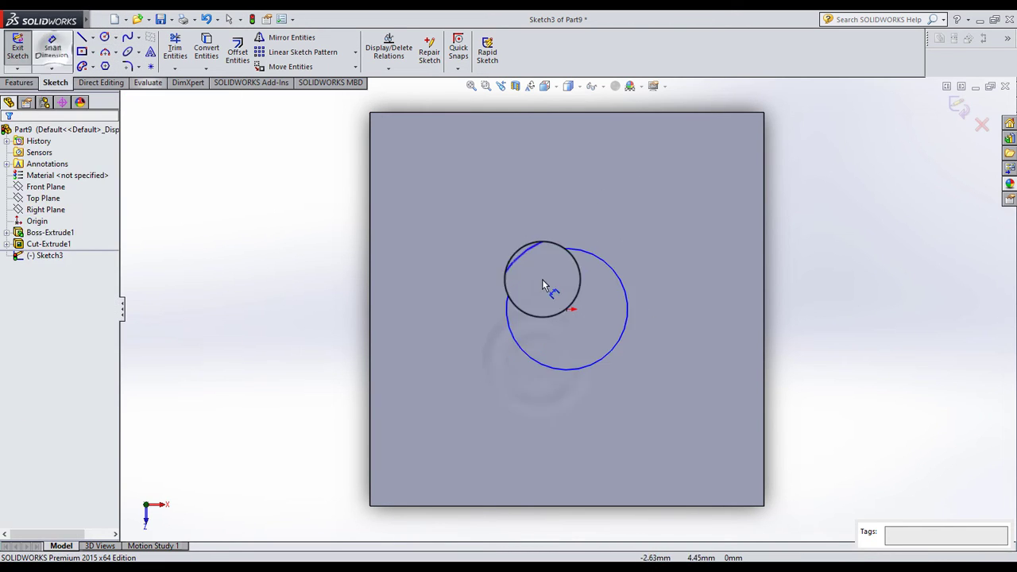
{"action": "left_click", "coordinate": [509, 316]}
{"action": "left_click", "coordinate": [478, 326]}
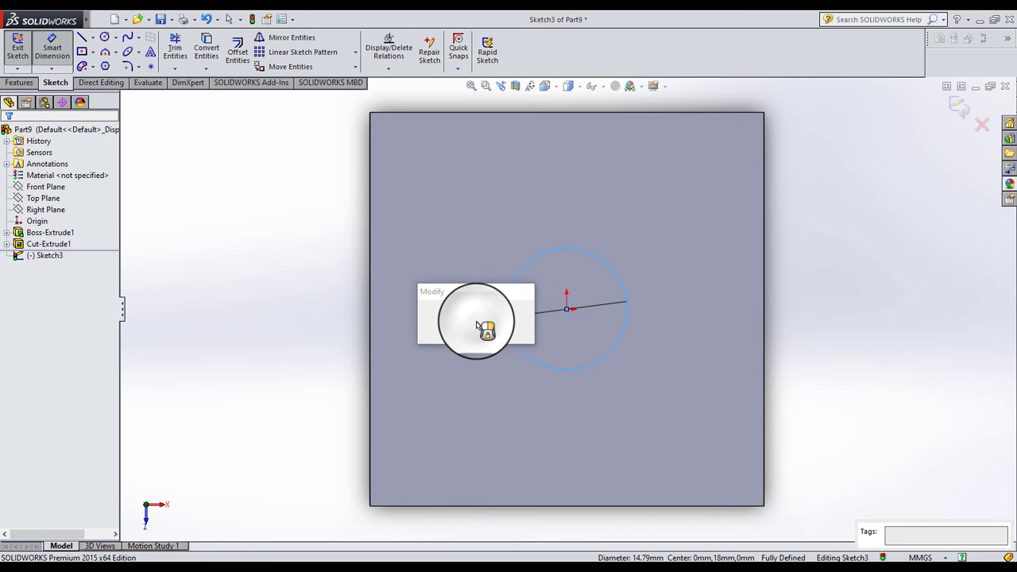
{"action": "type", "text": "14.00mm"}
{"action": "key", "text": "Return"}
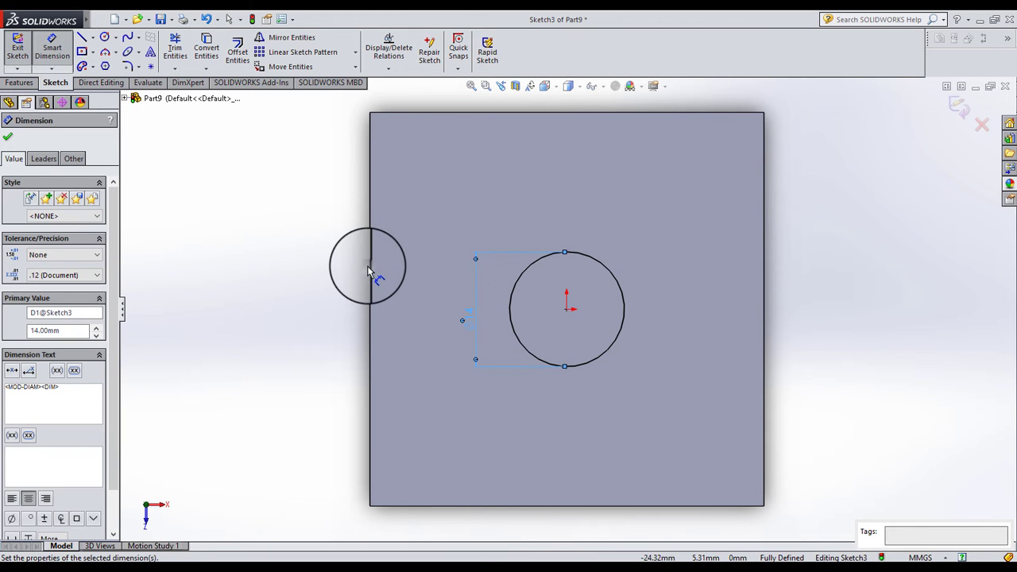
{"action": "left_click", "coordinate": [367, 266]}
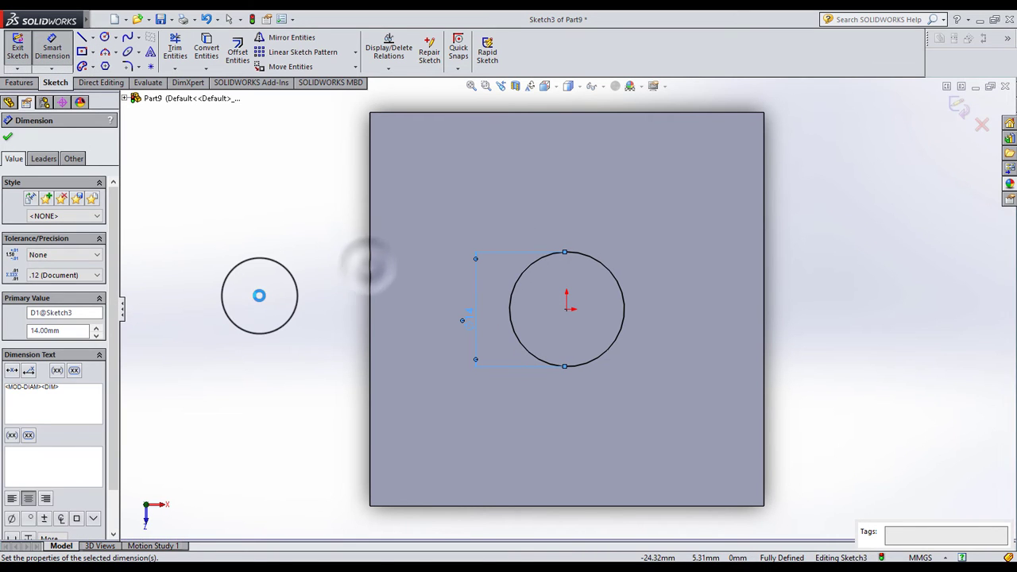
Extrude-cut the 14 mm circle 30 mm blind down into the block
{"action": "left_click", "coordinate": [19, 82]}
{"action": "left_click", "coordinate": [196, 60]}
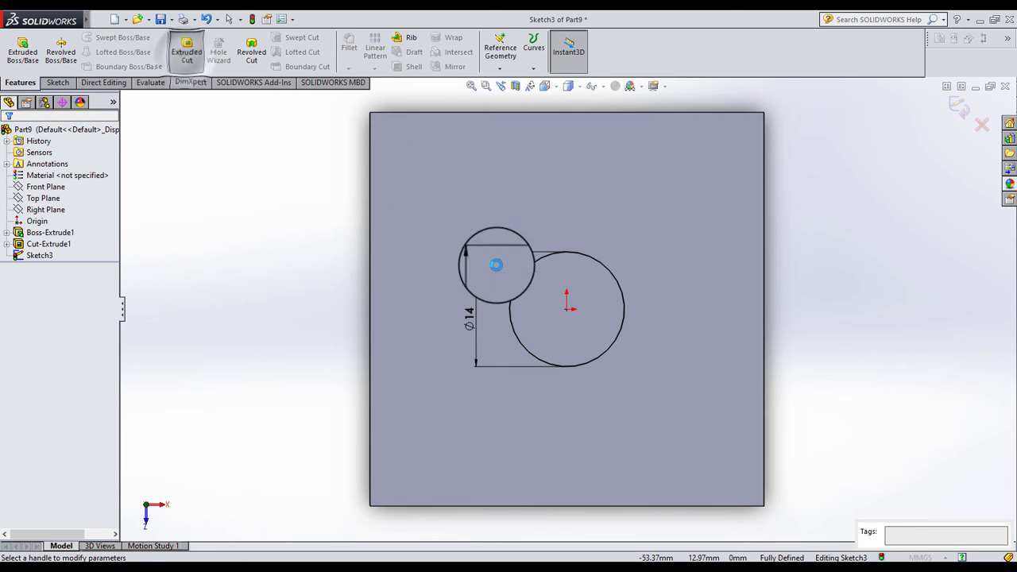
{"action": "middle_click_drag", "start_coordinate": [563, 243], "coordinate": [571, 269]}
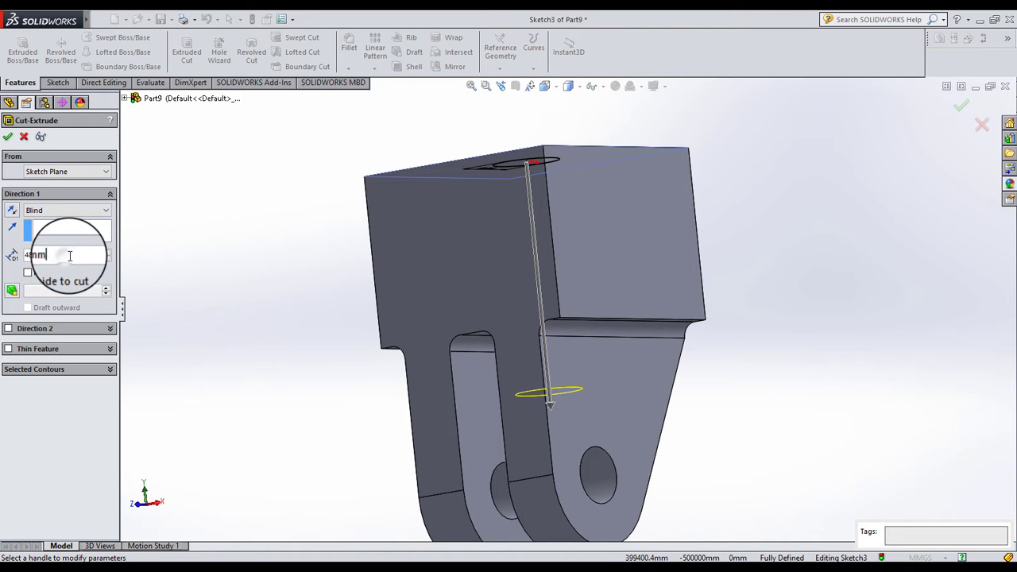
{"action": "left_click", "coordinate": [45, 254]}
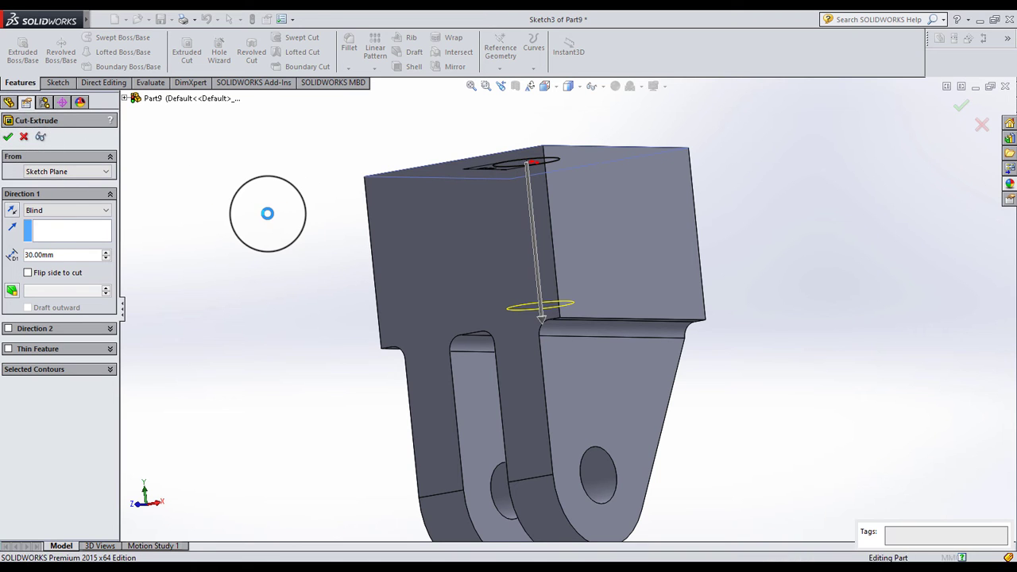
{"action": "key", "text": "Return"}
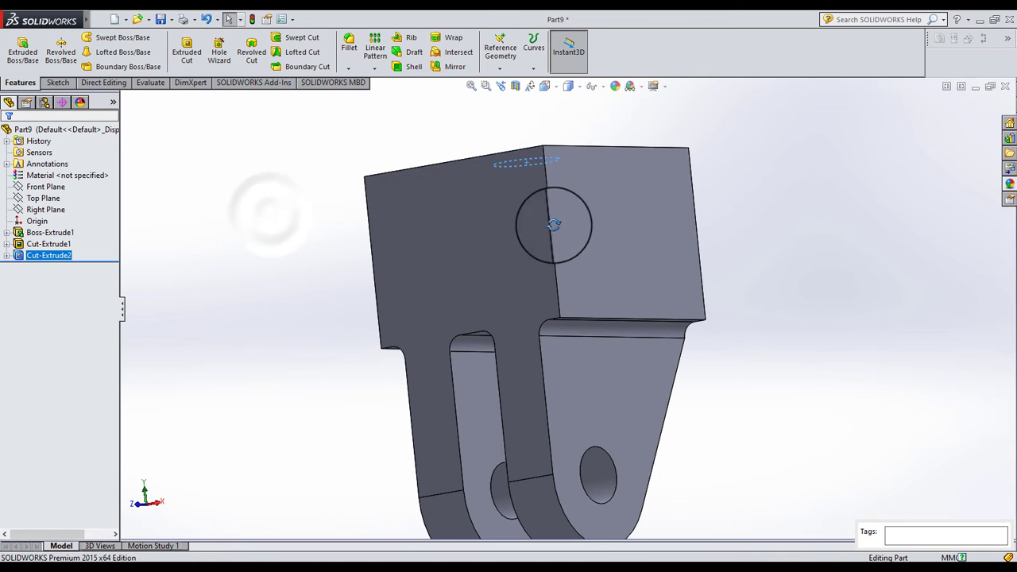
{"action": "middle_click_drag", "start_coordinate": [537, 227], "coordinate": [513, 302]}
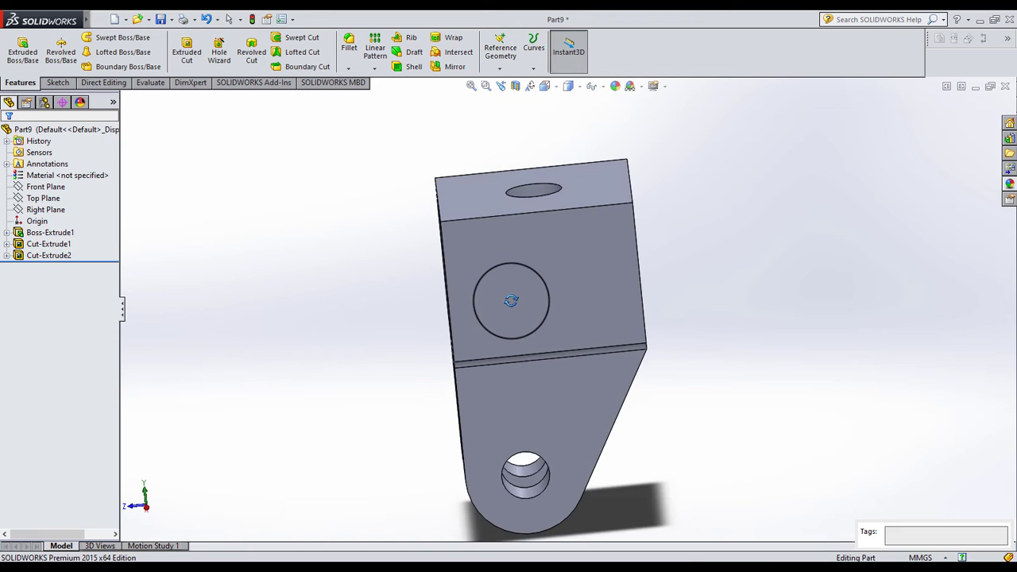
Start a sketch on the Right Plane and set the view to Right
{"action": "left_click", "coordinate": [19, 232]}
{"action": "left_click", "coordinate": [32, 199]}
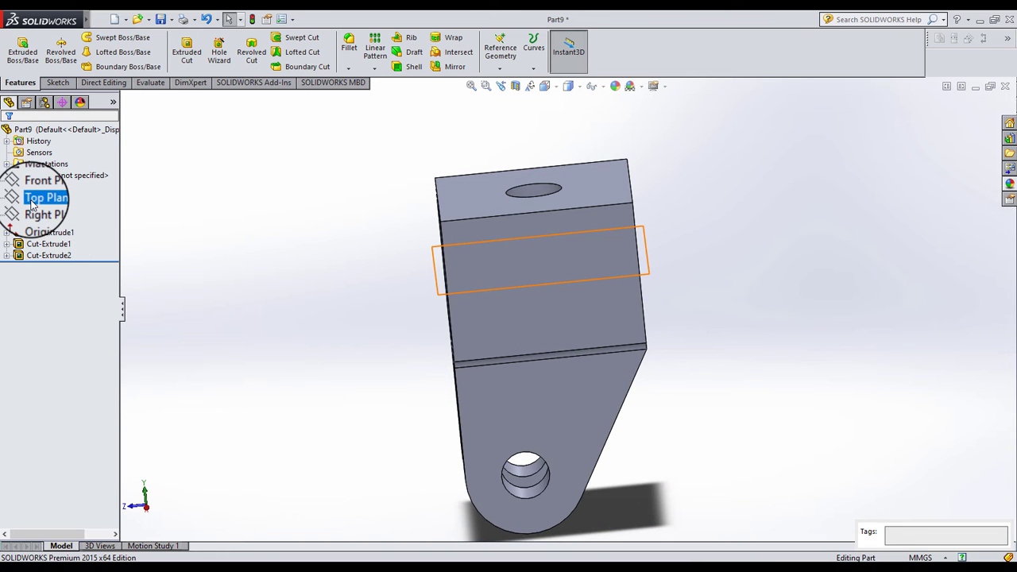
{"action": "middle_click_drag", "start_coordinate": [376, 236], "coordinate": [421, 238]}
{"action": "left_click", "coordinate": [45, 212], "text": "ctrl"}
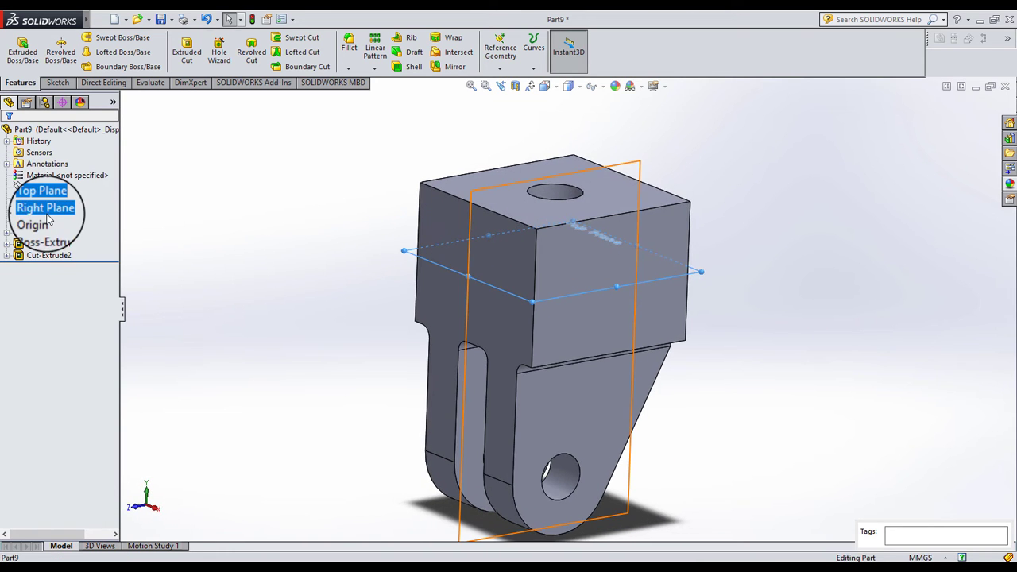
{"action": "left_click", "coordinate": [40, 208]}
{"action": "left_click", "coordinate": [70, 194]}
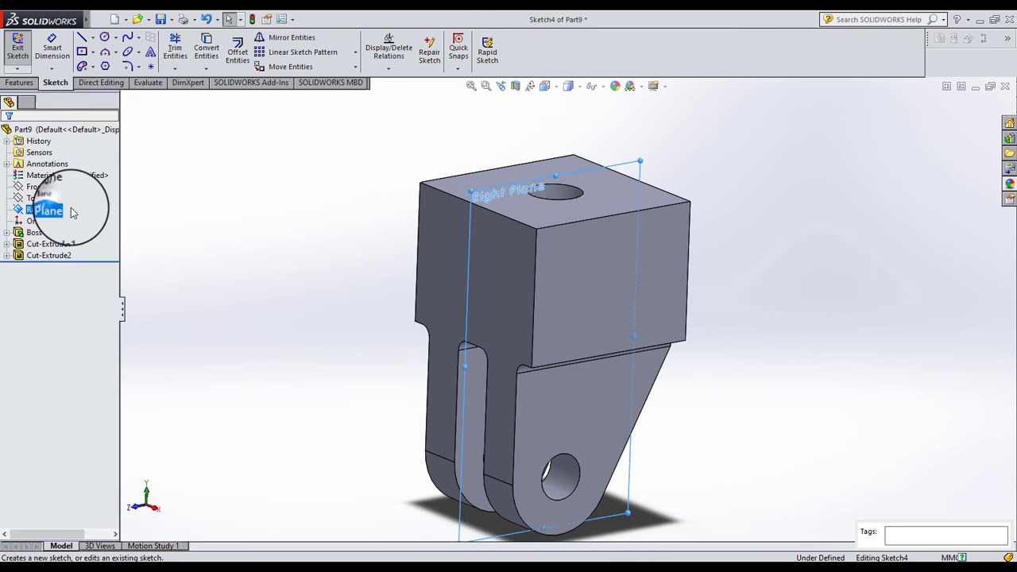
{"action": "left_click", "coordinate": [546, 86]}
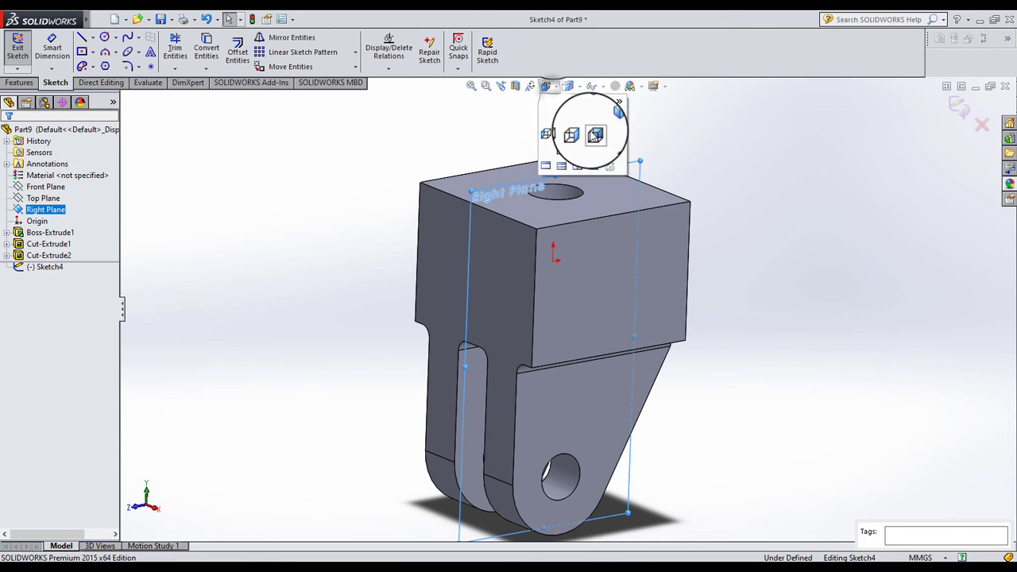
{"action": "left_click", "coordinate": [595, 136]}
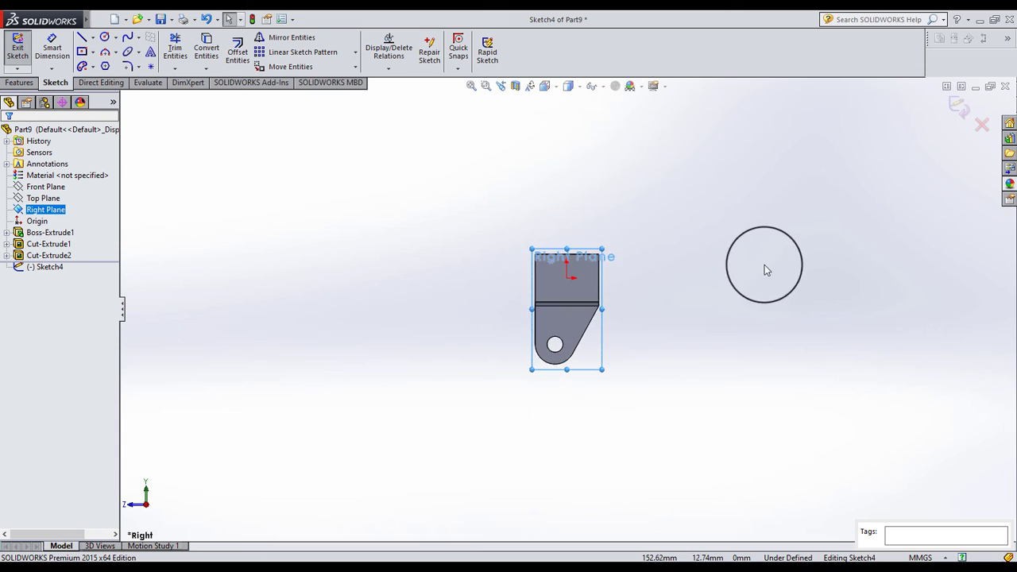
{"action": "scroll", "coordinate": [764, 270], "scroll_direction": "down", "scroll_amount": 4}
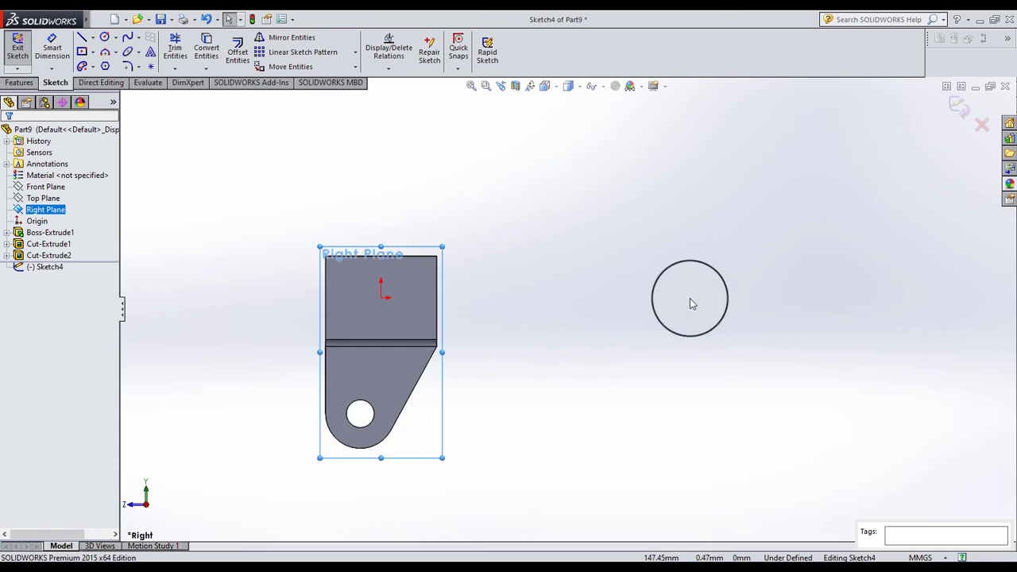
{"action": "left_click", "coordinate": [460, 205]}
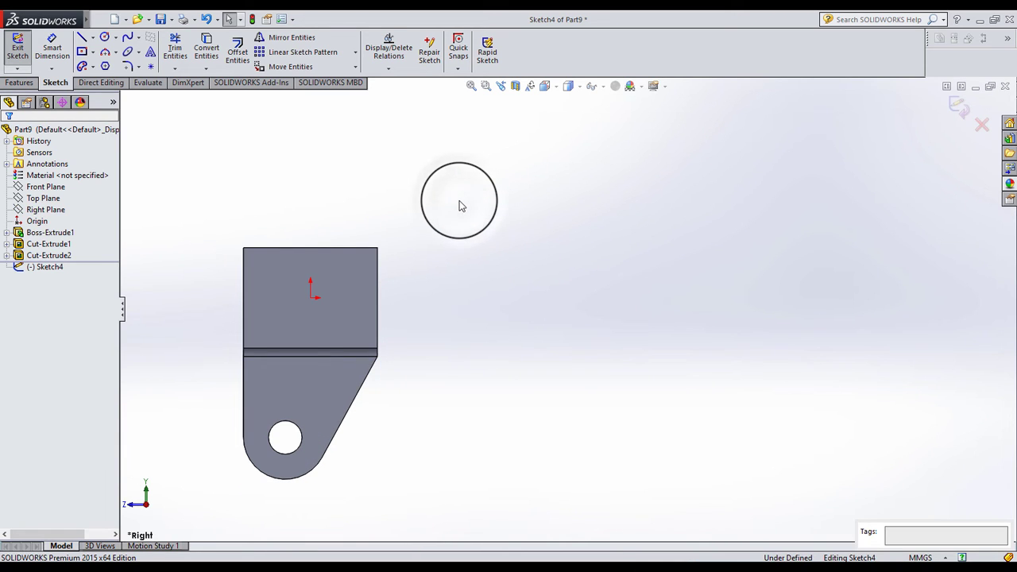
Sketch a vertical centerline about 49.8 mm long beside the part, starting level with the origin about 110.6 mm away
{"action": "left_click", "coordinate": [92, 38]}
{"action": "left_click", "coordinate": [121, 72]}
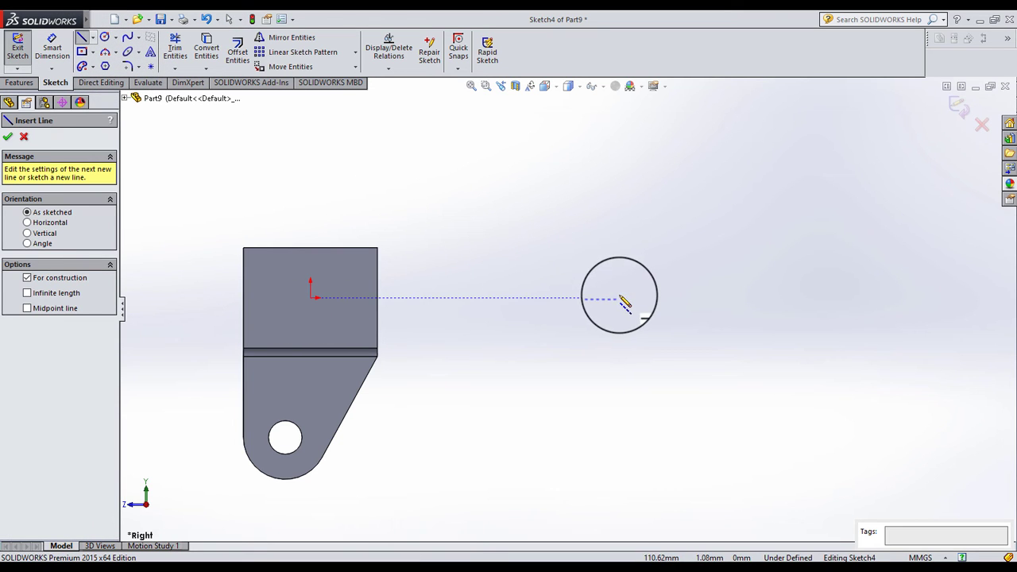
{"action": "mouse_move", "coordinate": [619, 296]}
{"action": "left_mouse_down"}
{"action": "mouse_move", "coordinate": [609, 169]}
{"action": "mouse_move", "coordinate": [618, 159]}
{"action": "left_mouse_up"}
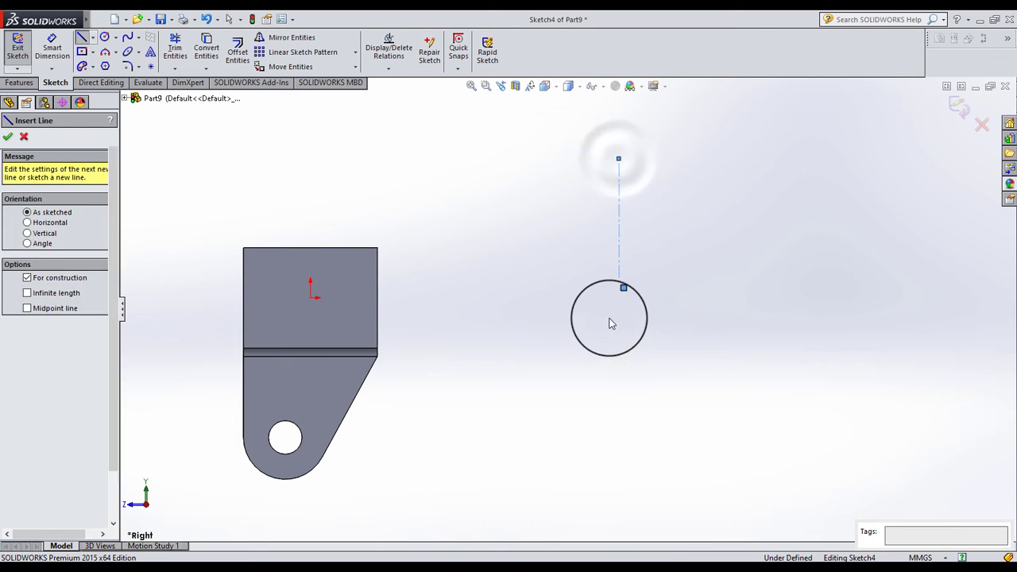
{"action": "key", "text": "Escape"}
Finish the vertical centerline and add a Horizontal relation between its lower endpoint and the origin
{"action": "left_click", "coordinate": [618, 288]}
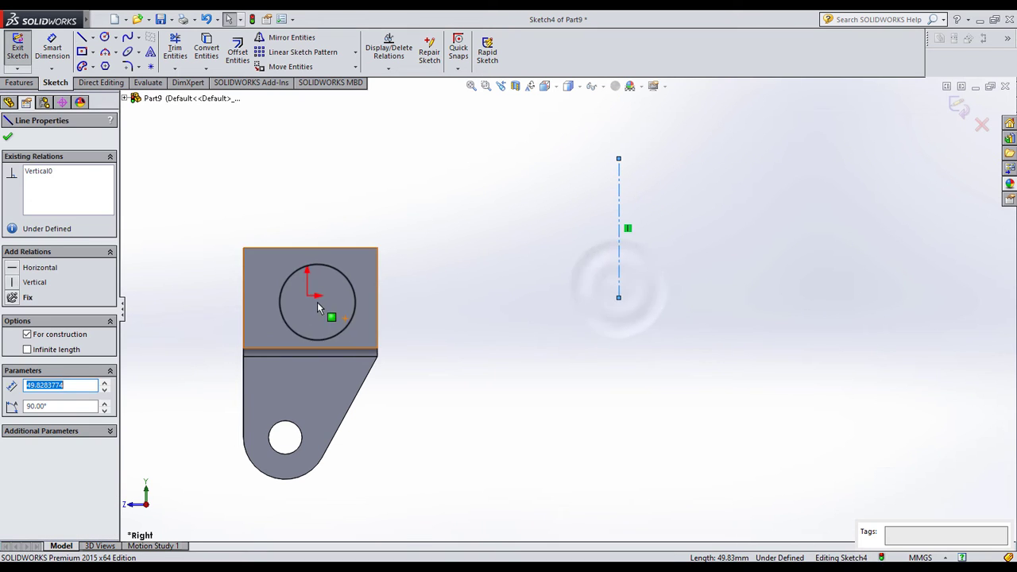
{"action": "left_click", "coordinate": [680, 311]}
{"action": "left_click", "coordinate": [619, 298]}
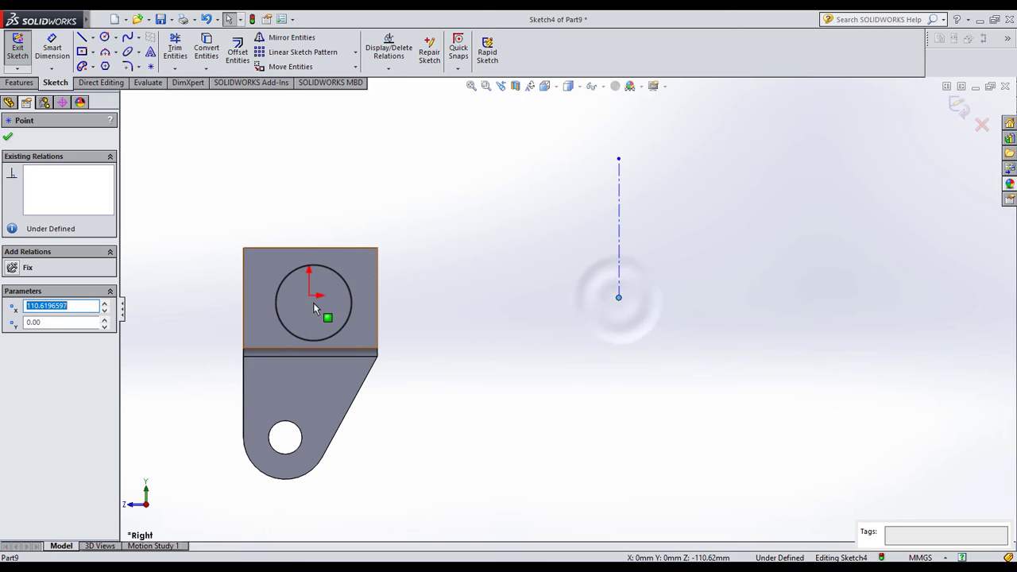
{"action": "left_click", "coordinate": [313, 302], "text": "ctrl"}
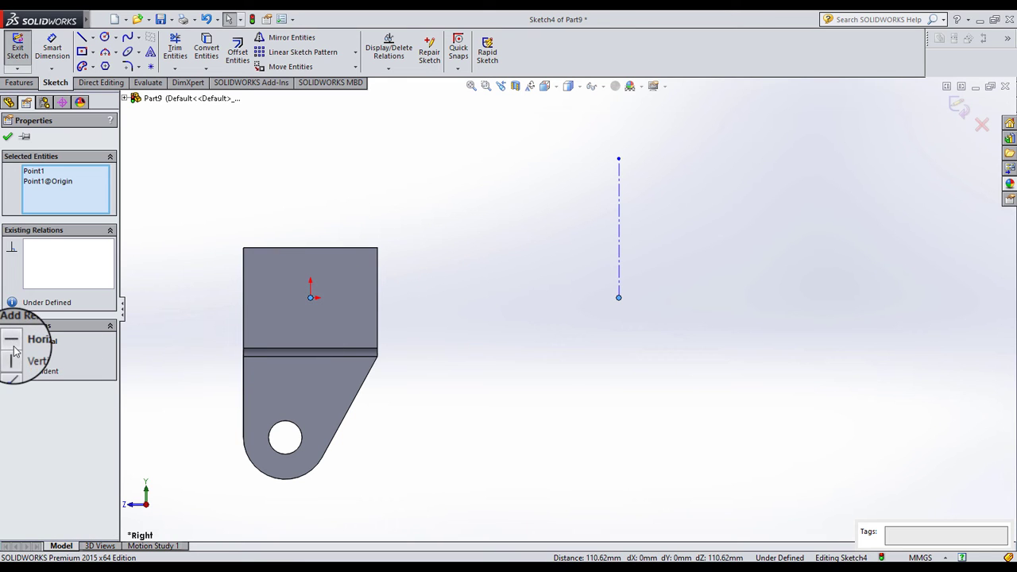
{"action": "left_click", "coordinate": [15, 344]}
{"action": "left_click", "coordinate": [573, 377]}
Dimension the horizontal distance from the origin to the vertical centerline as 35+84 mm
{"action": "left_click", "coordinate": [62, 56]}
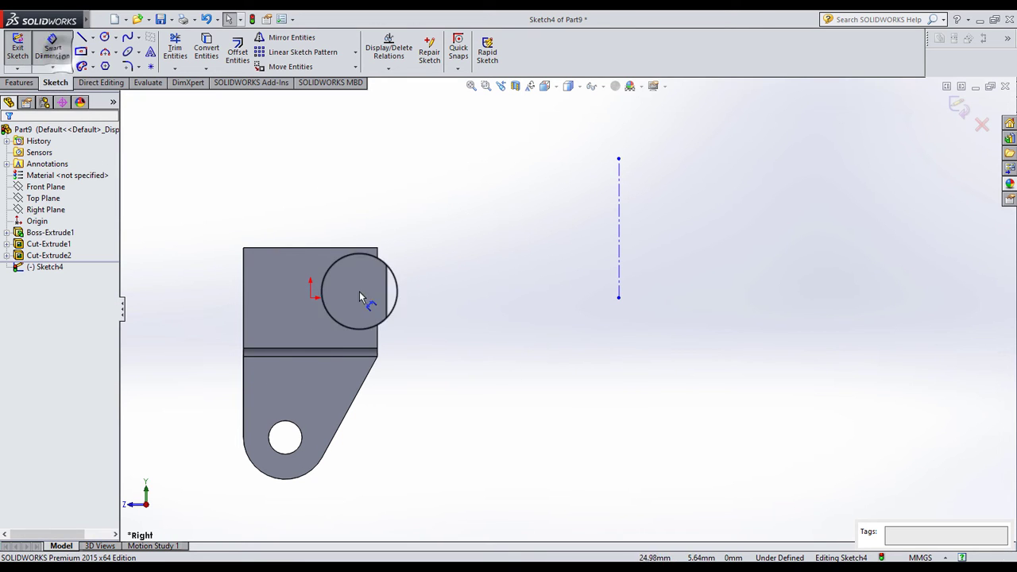
{"action": "left_click", "coordinate": [311, 298]}
{"action": "left_click", "coordinate": [618, 210]}
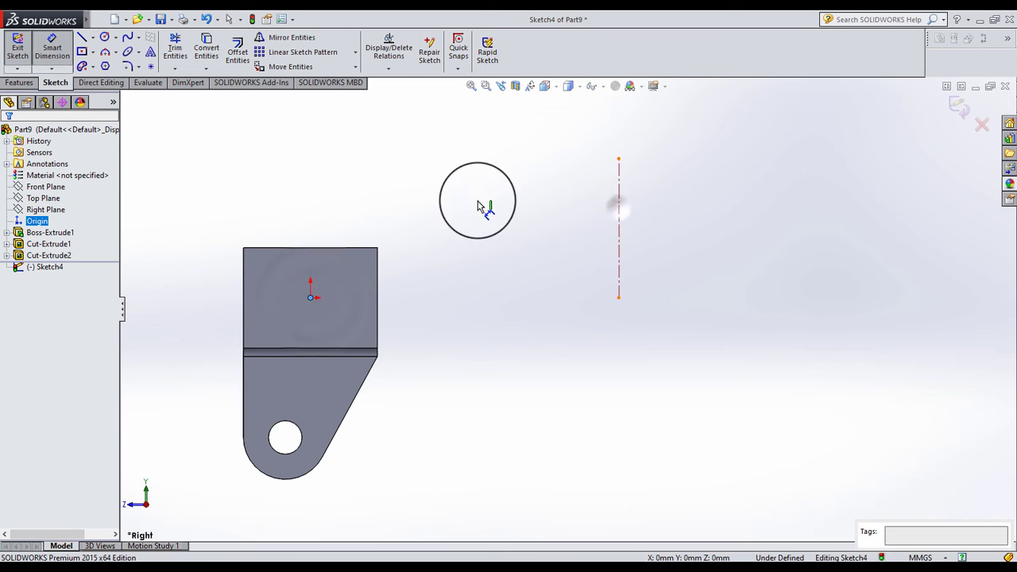
{"action": "left_click", "coordinate": [465, 199]}
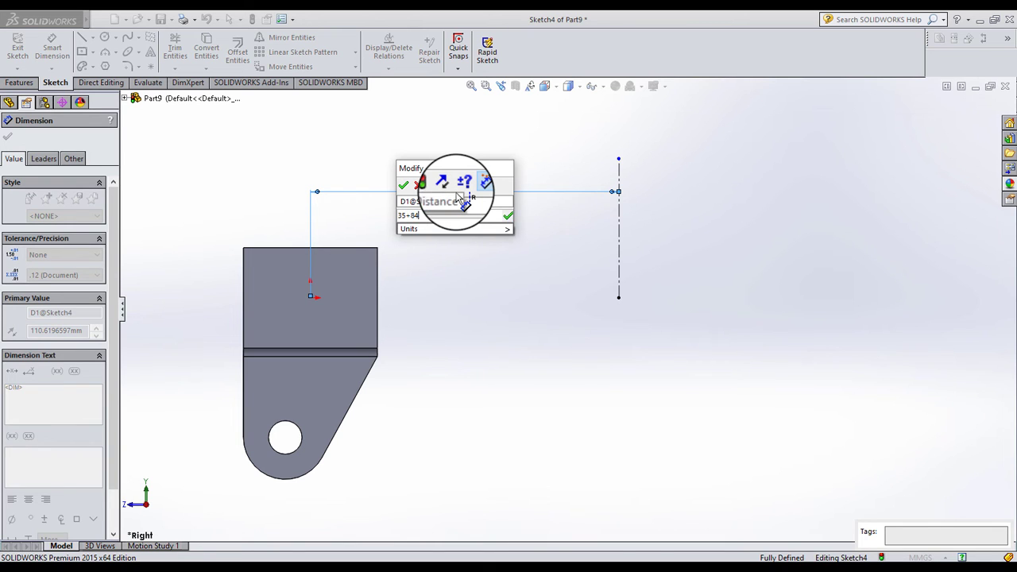
{"action": "left_click", "coordinate": [403, 185]}
{"action": "left_click", "coordinate": [415, 157]}
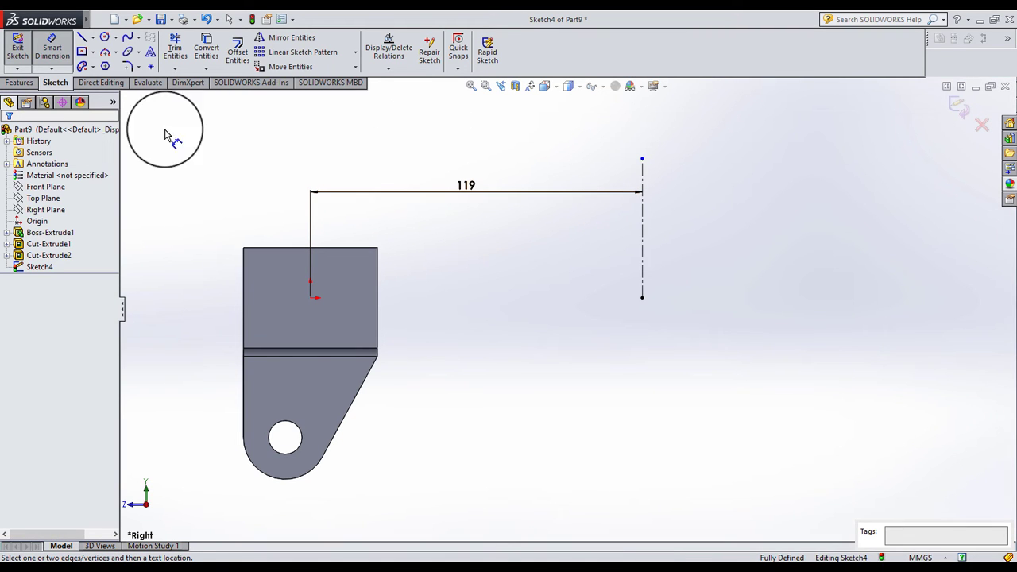
Sketch a horizontal centerline from the block's outer vertical edge, through the block, to just past the vertical centerline
{"action": "left_click", "coordinate": [93, 38]}
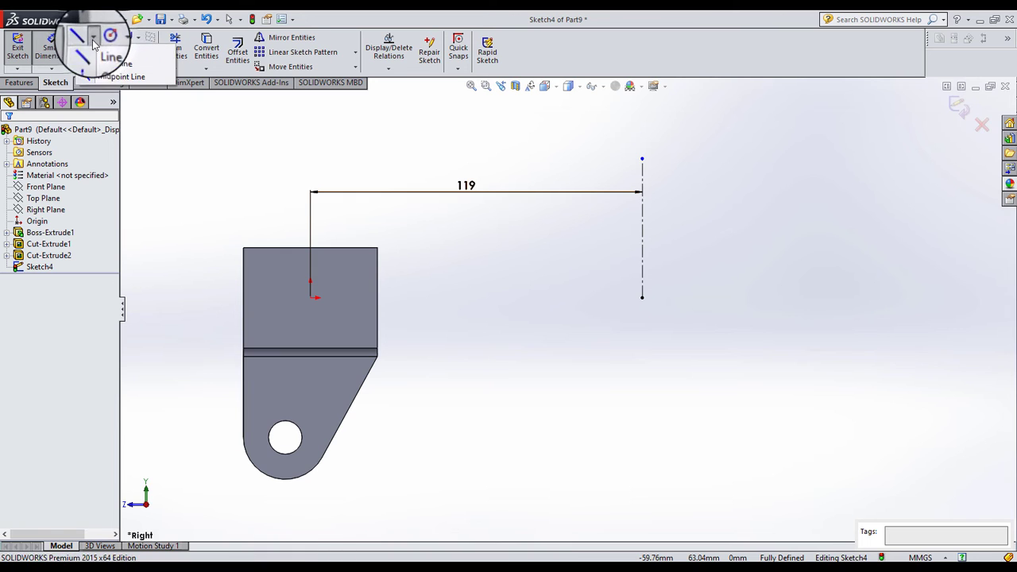
{"action": "left_click", "coordinate": [119, 63]}
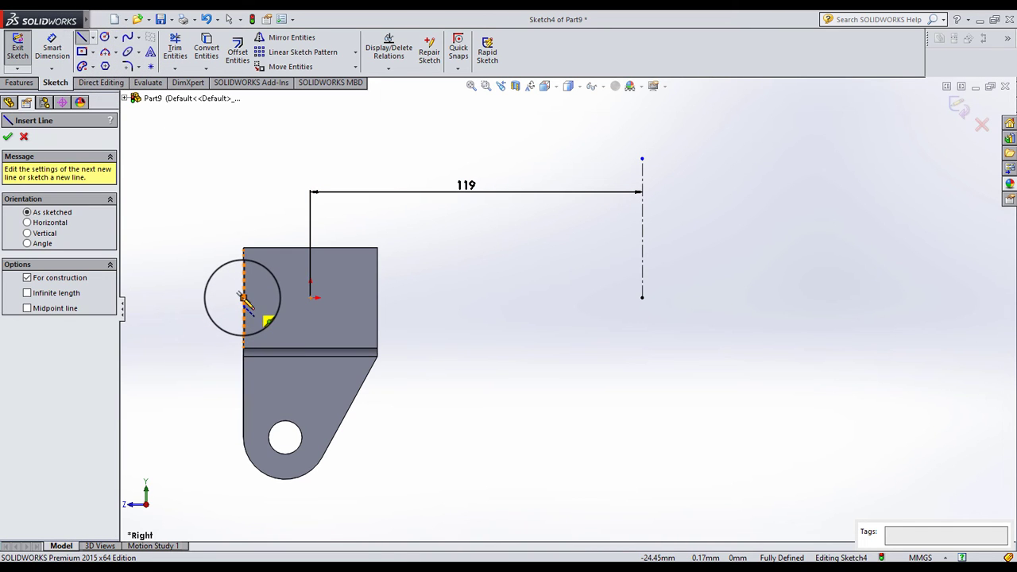
{"action": "left_click", "coordinate": [242, 298]}
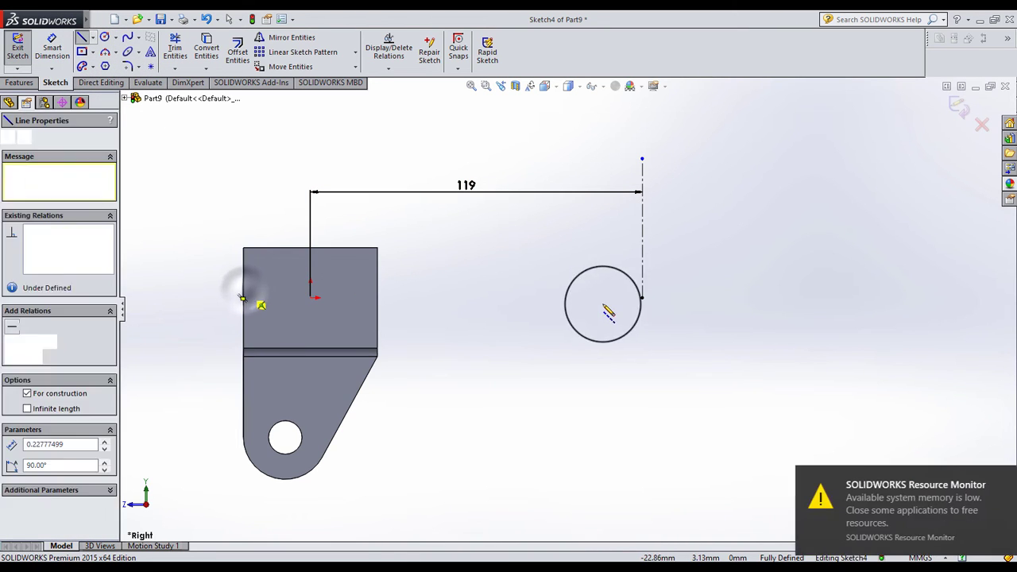
{"action": "left_click", "coordinate": [680, 289]}
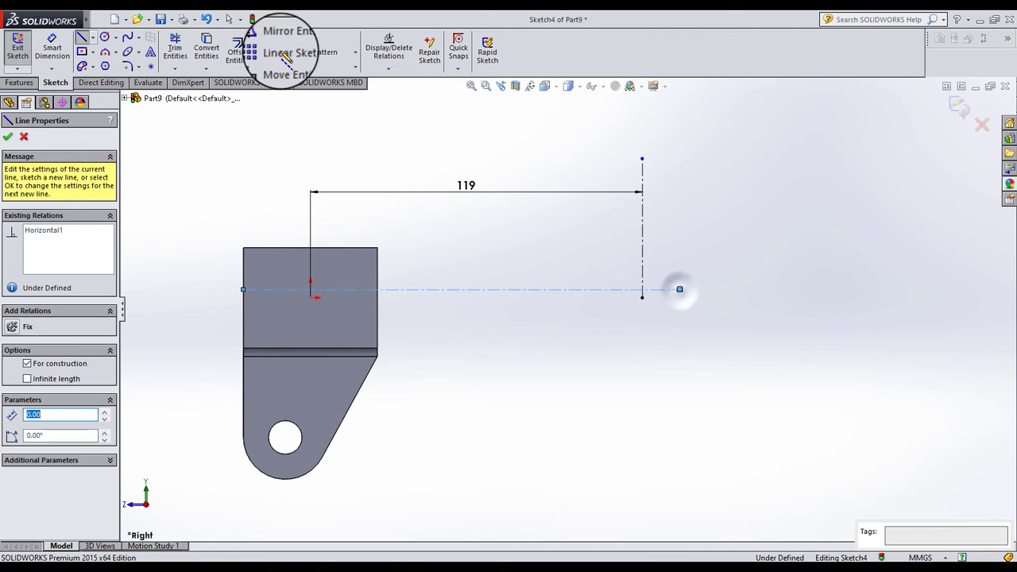
Dimension the horizontal centerline 18 mm below the block's top edge
{"action": "left_click", "coordinate": [53, 50]}
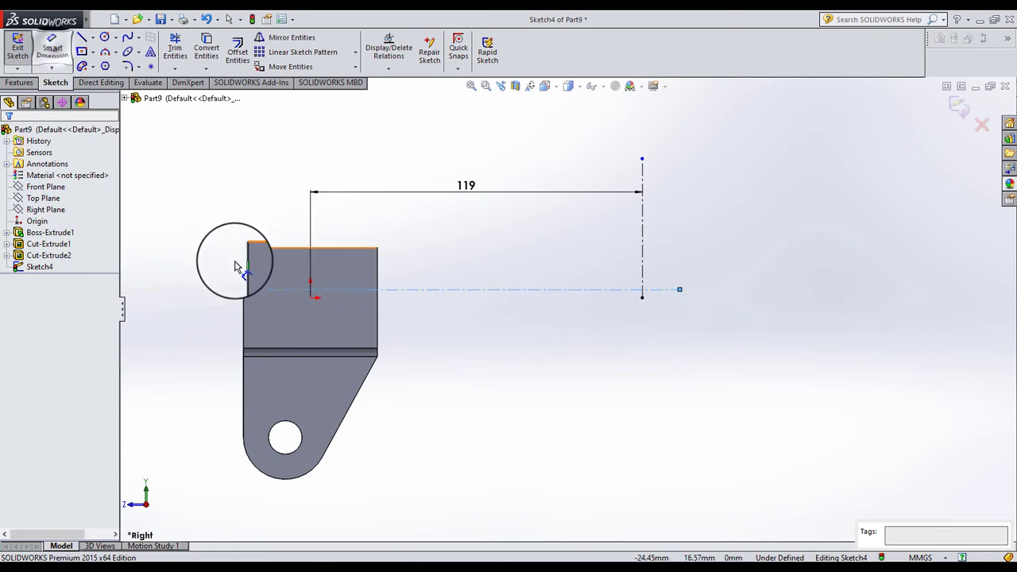
{"action": "left_click", "coordinate": [271, 288]}
{"action": "left_click", "coordinate": [271, 249]}
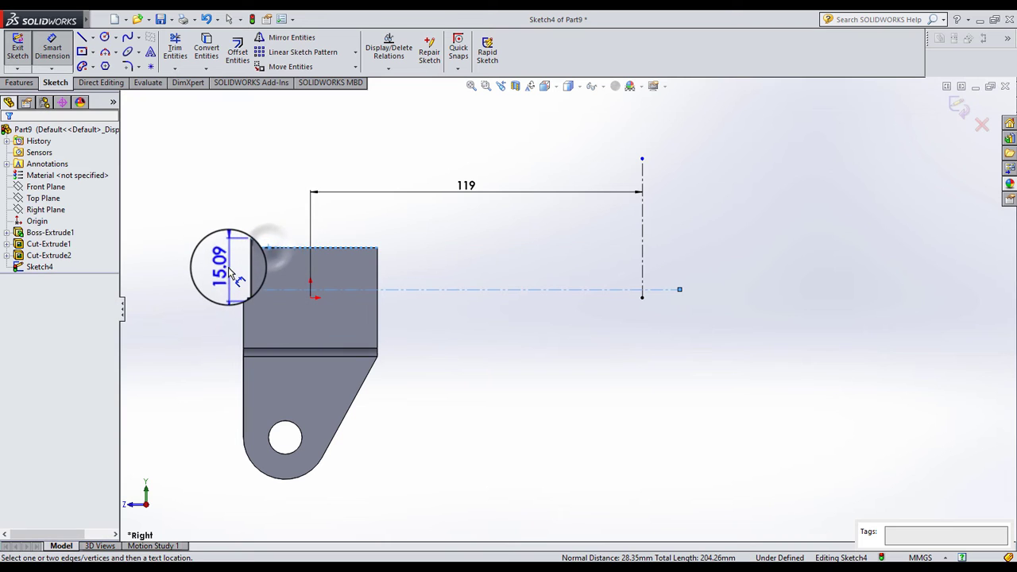
{"action": "left_click", "coordinate": [230, 271]}
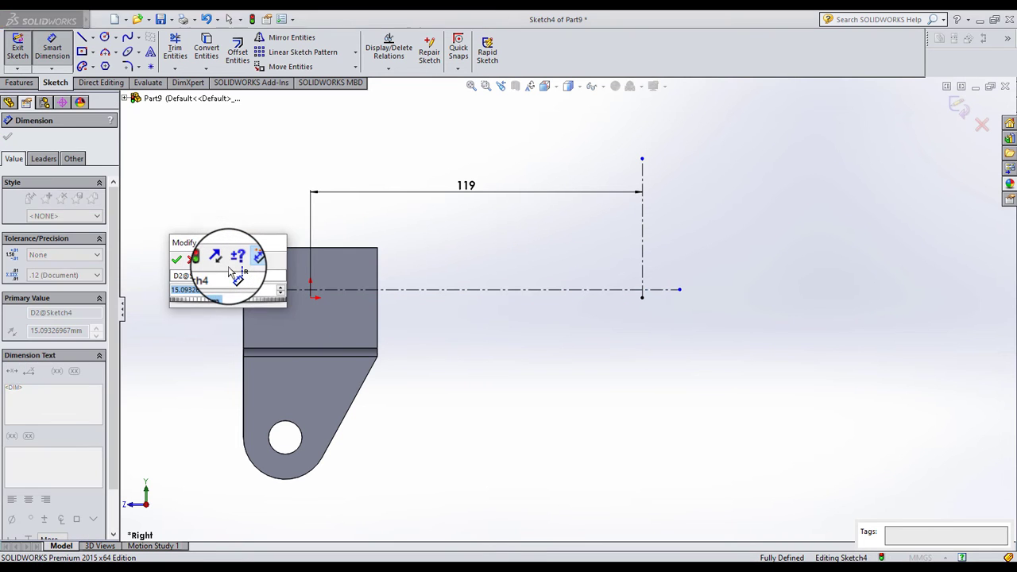
{"action": "type", "text": "18"}
{"action": "key", "text": "Return"}
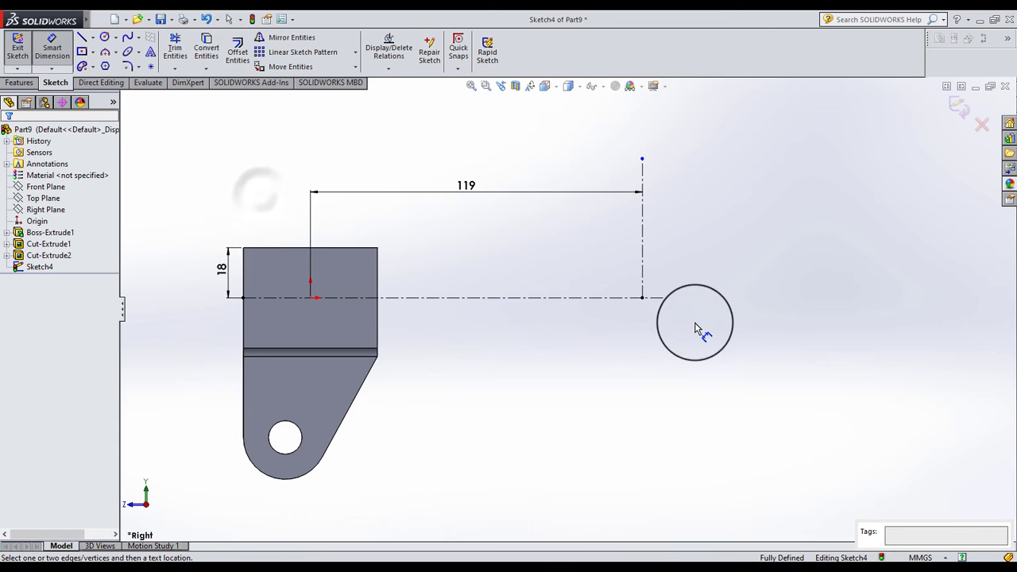
Trim the part of the horizontal centerline that extends beyond the vertical centerline
{"action": "scroll", "coordinate": [692, 318], "scroll_direction": "down", "scroll_amount": 3}
{"action": "left_click", "coordinate": [184, 53]}
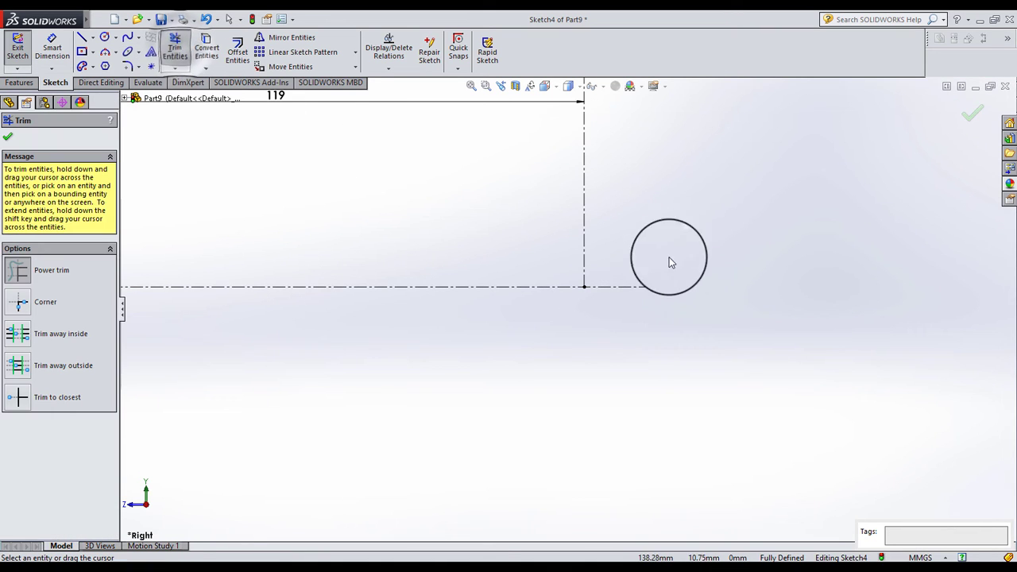
{"action": "left_click", "coordinate": [672, 232]}
{"action": "scroll", "coordinate": [453, 258], "scroll_direction": "up", "scroll_amount": 3}
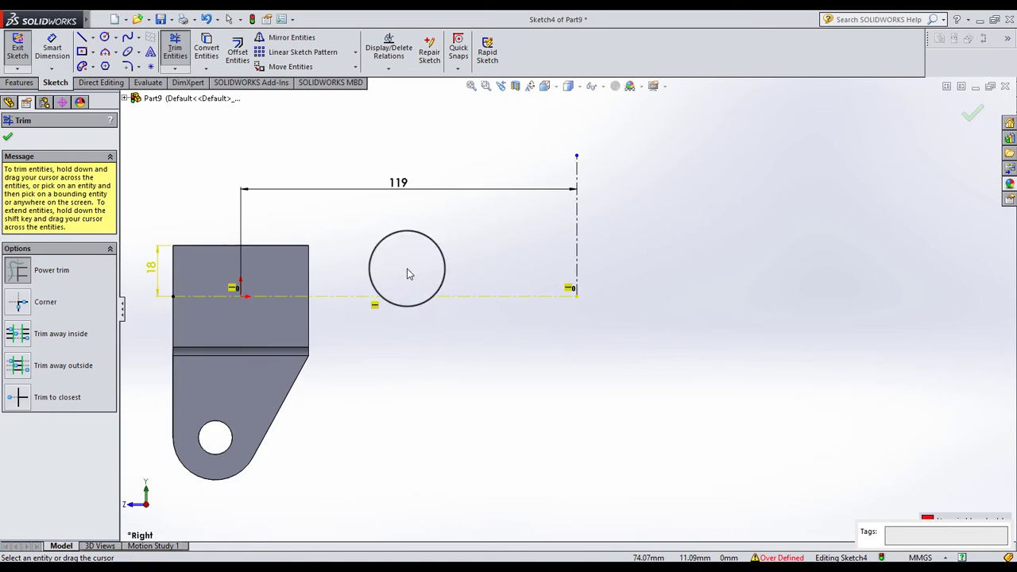
{"action": "left_click", "coordinate": [10, 136]}
{"action": "mouse_move", "coordinate": [210, 291]}
{"action": "left_mouse_down"}
{"action": "mouse_move", "coordinate": [380, 311]}
{"action": "mouse_move", "coordinate": [374, 300]}
{"action": "mouse_move", "coordinate": [375, 310]}
{"action": "mouse_move", "coordinate": [581, 291]}
{"action": "mouse_move", "coordinate": [574, 297]}
{"action": "mouse_move", "coordinate": [564, 284]}
{"action": "mouse_move", "coordinate": [556, 304]}
{"action": "mouse_move", "coordinate": [483, 313]}
{"action": "left_mouse_up"}
{"action": "scroll", "coordinate": [478, 291], "scroll_direction": "up", "scroll_amount": 2}
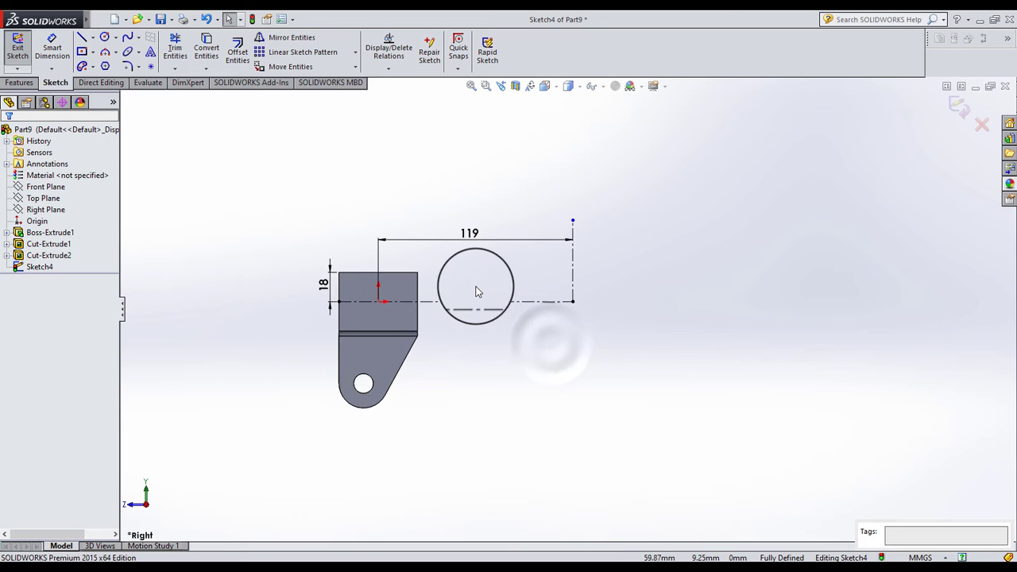
{"action": "scroll", "coordinate": [477, 292], "scroll_direction": "down", "scroll_amount": 3}
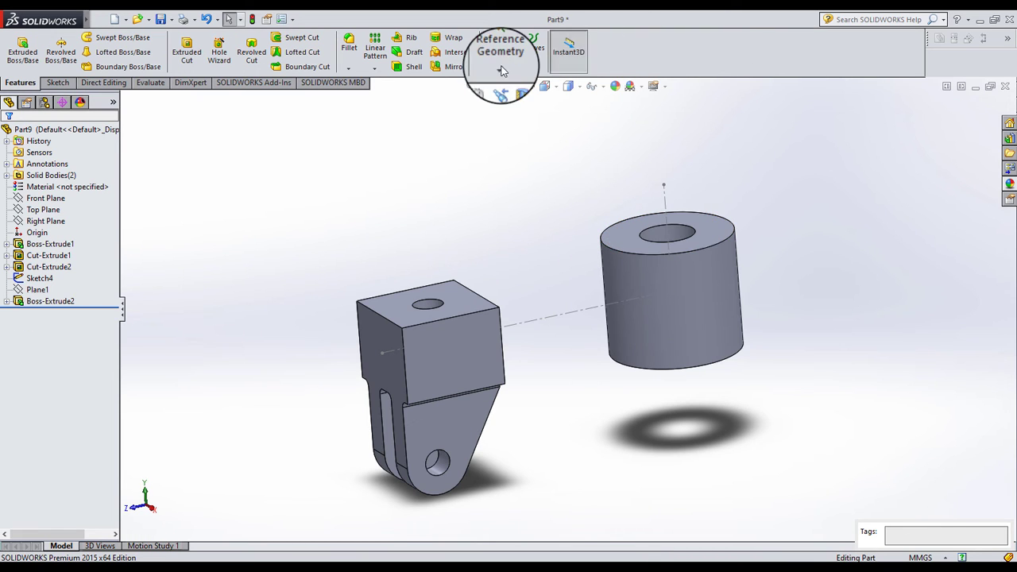
{"action": "left_click", "coordinate": [501, 71]}
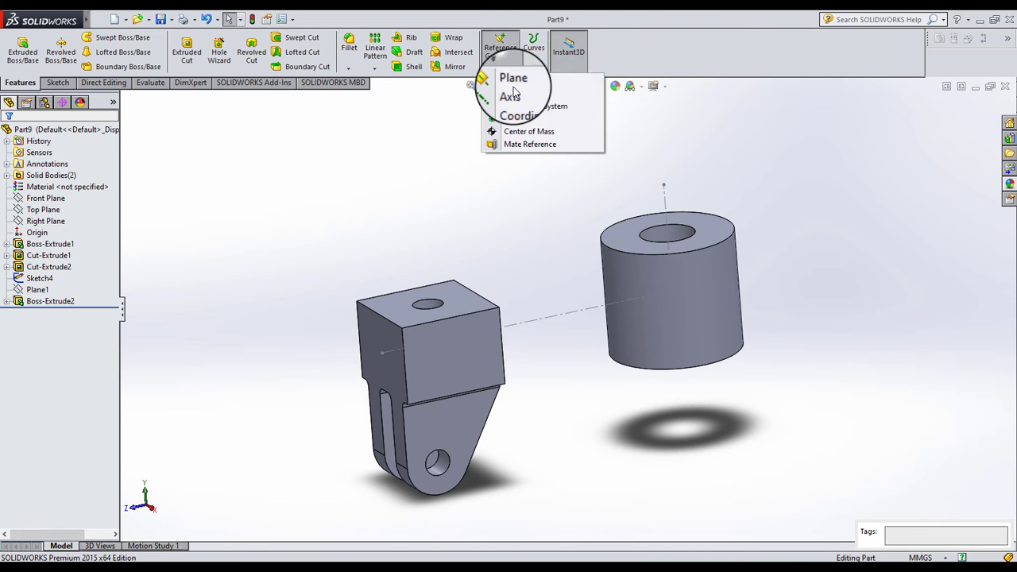
{"action": "left_click", "coordinate": [507, 94]}
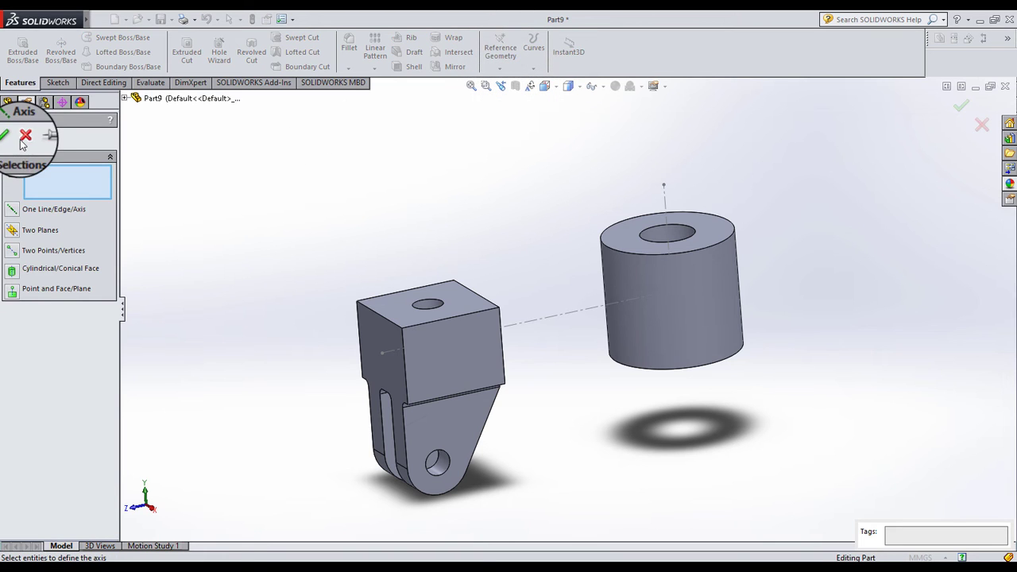
{"action": "left_click", "coordinate": [29, 127]}
Create a reference plane offset 35 mm from the Front Plane, flipped toward the cylinder
{"action": "left_click", "coordinate": [500, 70]}
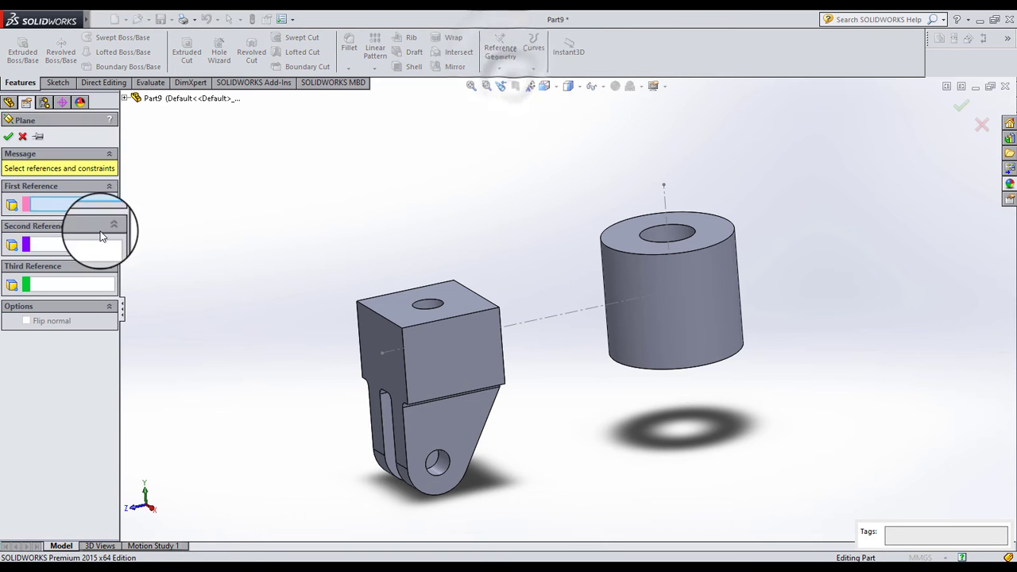
{"action": "left_click", "coordinate": [126, 98]}
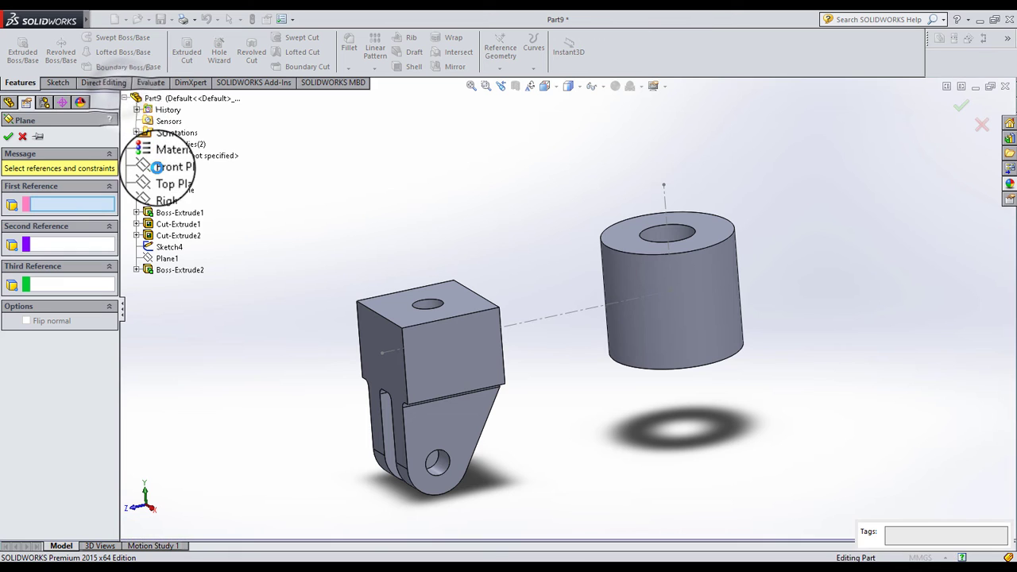
{"action": "left_click", "coordinate": [175, 166]}
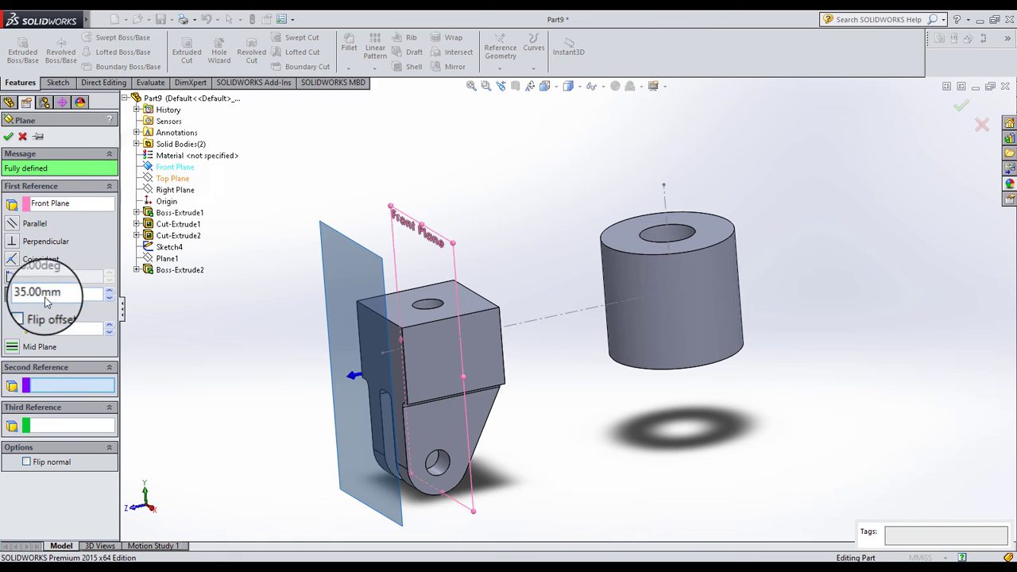
{"action": "left_click", "coordinate": [26, 311]}
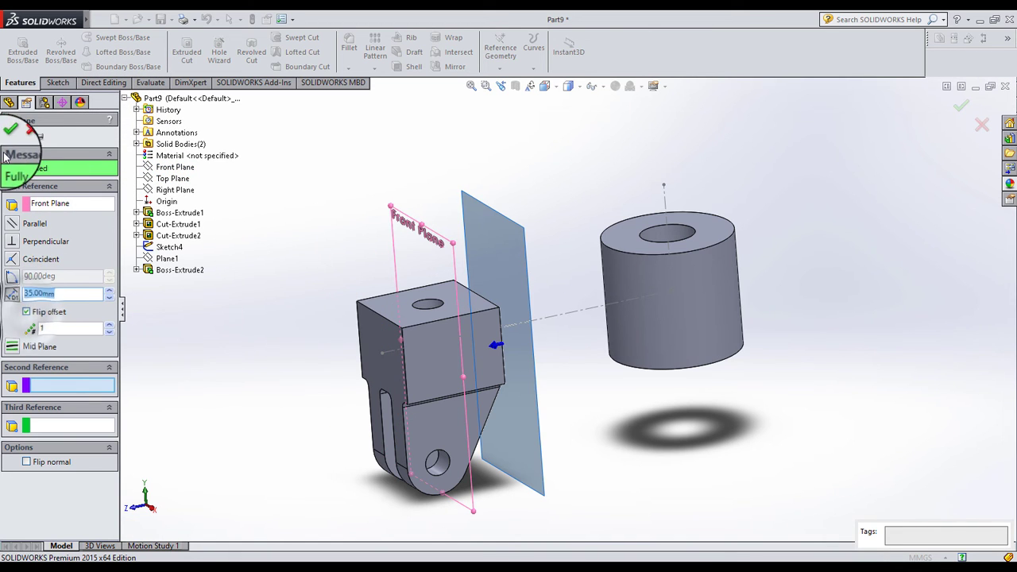
{"action": "left_click", "coordinate": [59, 294]}
{"action": "left_click", "coordinate": [9, 137]}
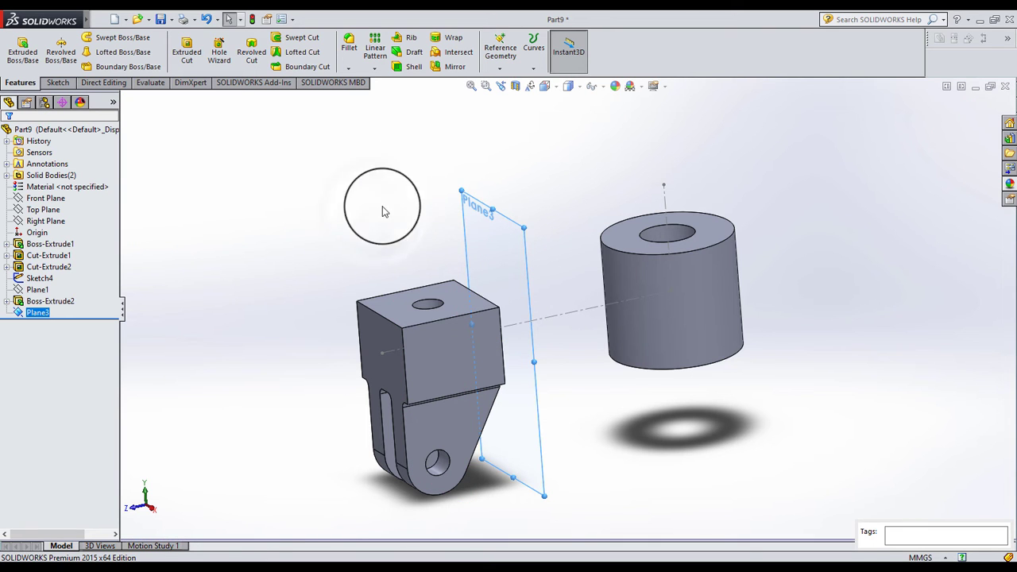
Start a sketch on the new offset plane and draw a circle about 14 mm in diameter, centred about 2.3 mm from the origin
{"action": "middle_click_drag", "start_coordinate": [381, 211], "coordinate": [498, 262]}
{"action": "left_click", "coordinate": [499, 262]}
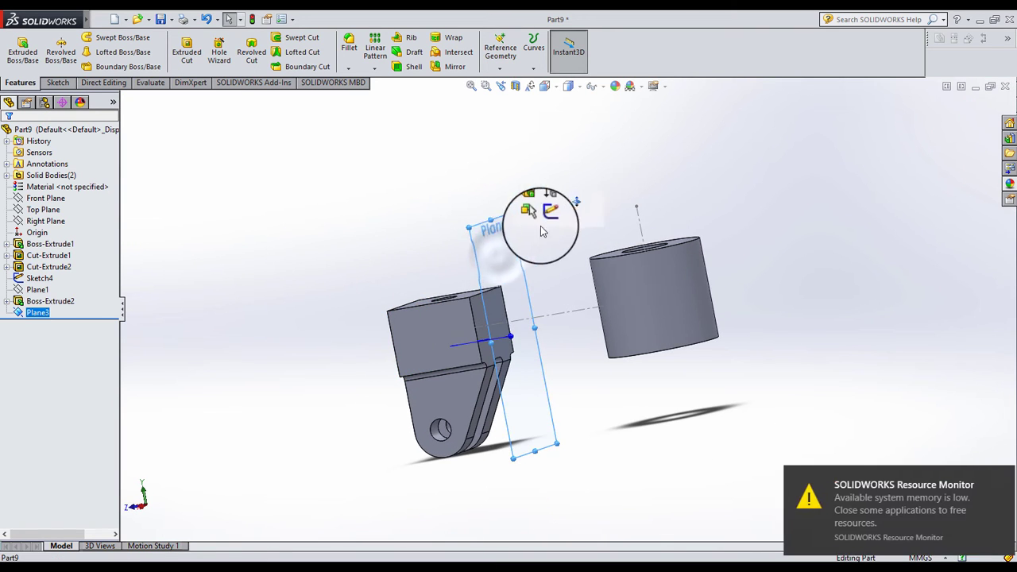
{"action": "left_click", "coordinate": [547, 208]}
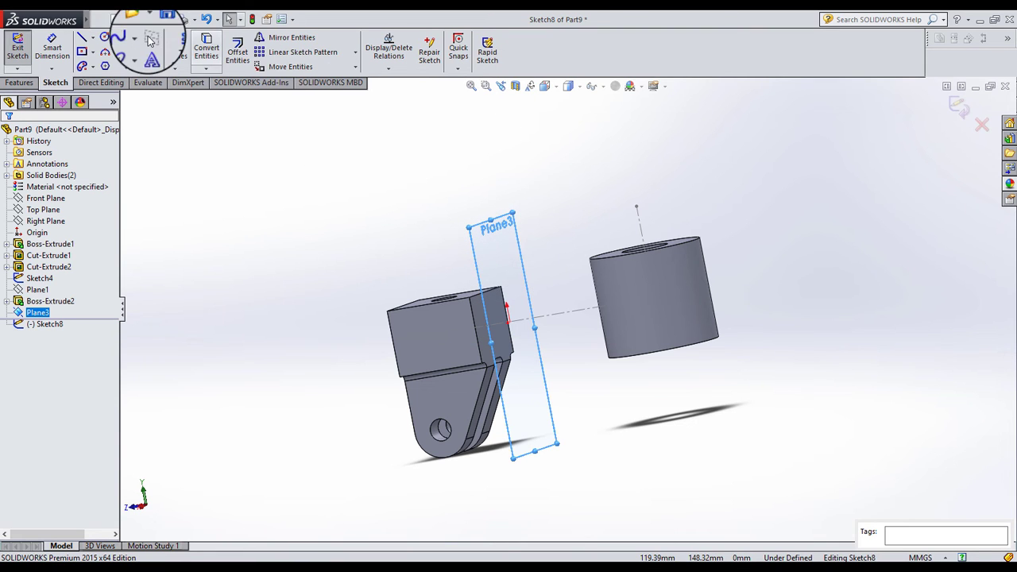
{"action": "left_click", "coordinate": [104, 37]}
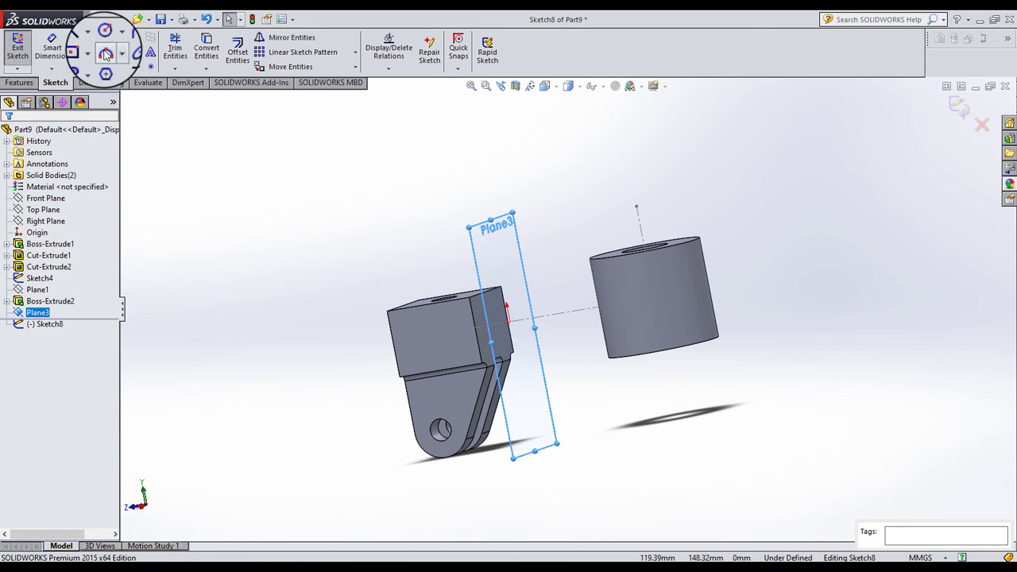
{"action": "left_click", "coordinate": [509, 326]}
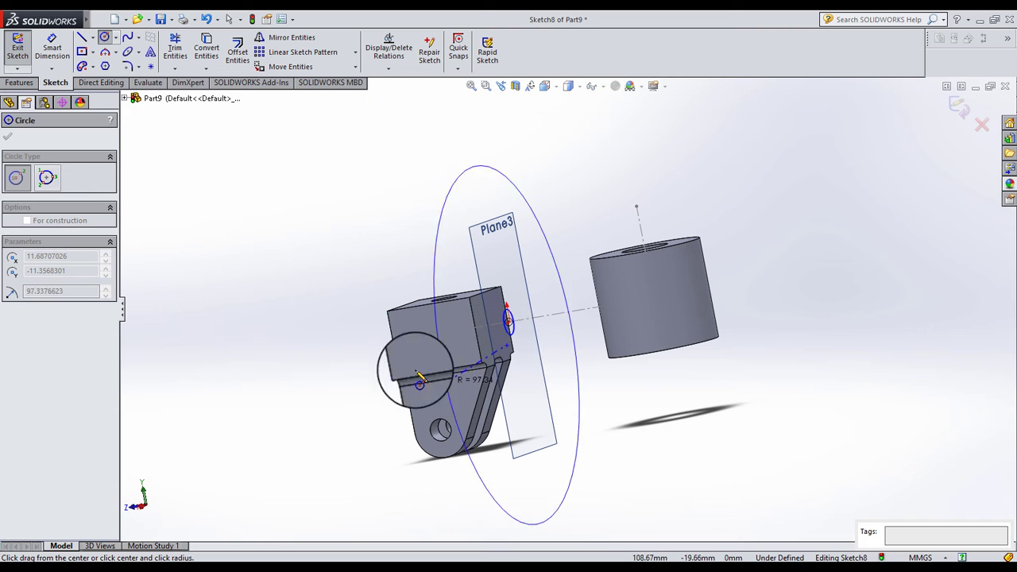
{"action": "key", "text": "Escape"}
Dimension the circle's diameter to 30 mm and make its centre coincident with the origin
{"action": "left_click", "coordinate": [53, 54]}
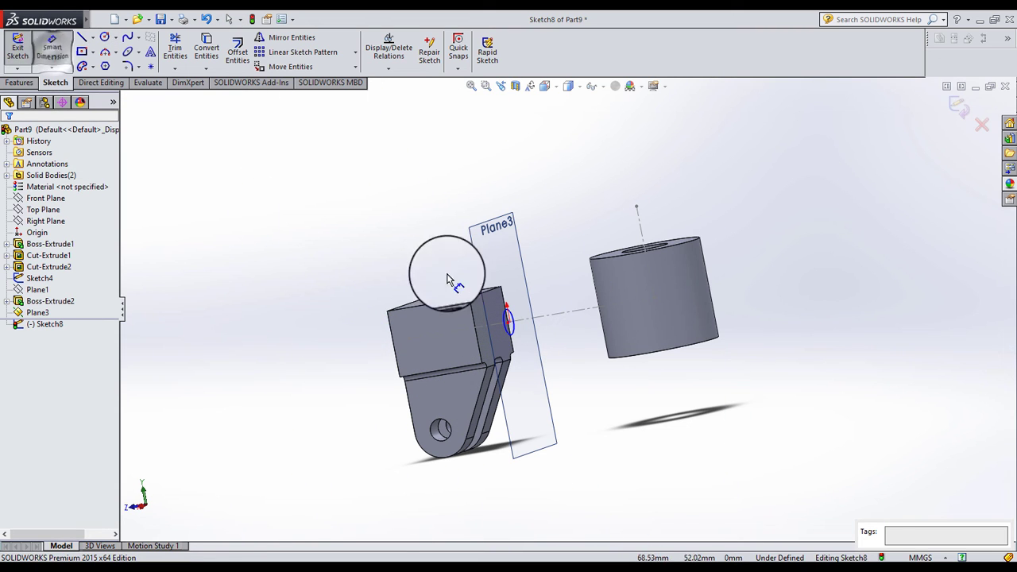
{"action": "scroll", "coordinate": [516, 330], "scroll_direction": "down", "scroll_amount": 3}
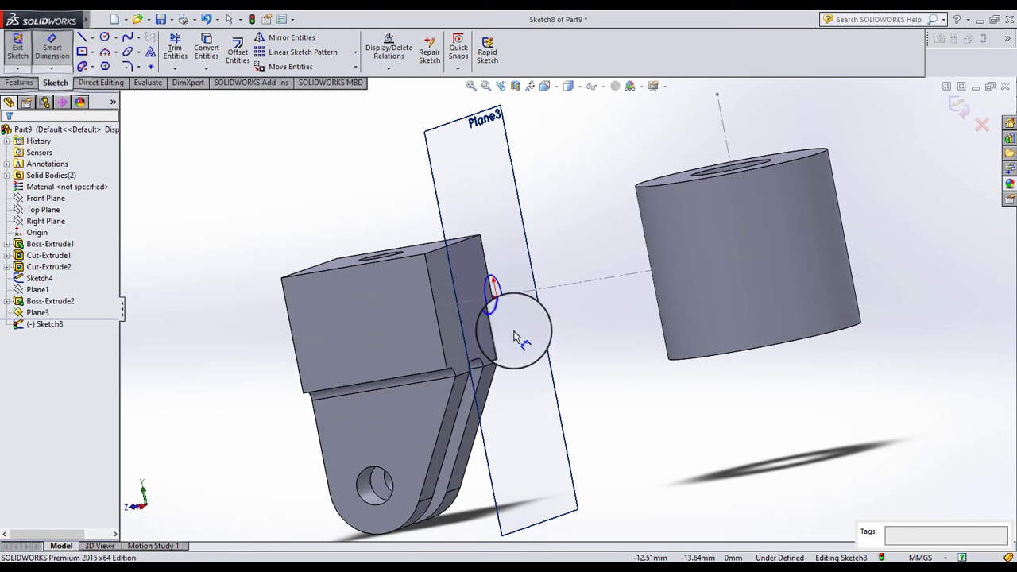
{"action": "left_click", "coordinate": [556, 86]}
{"action": "left_click", "coordinate": [611, 146]}
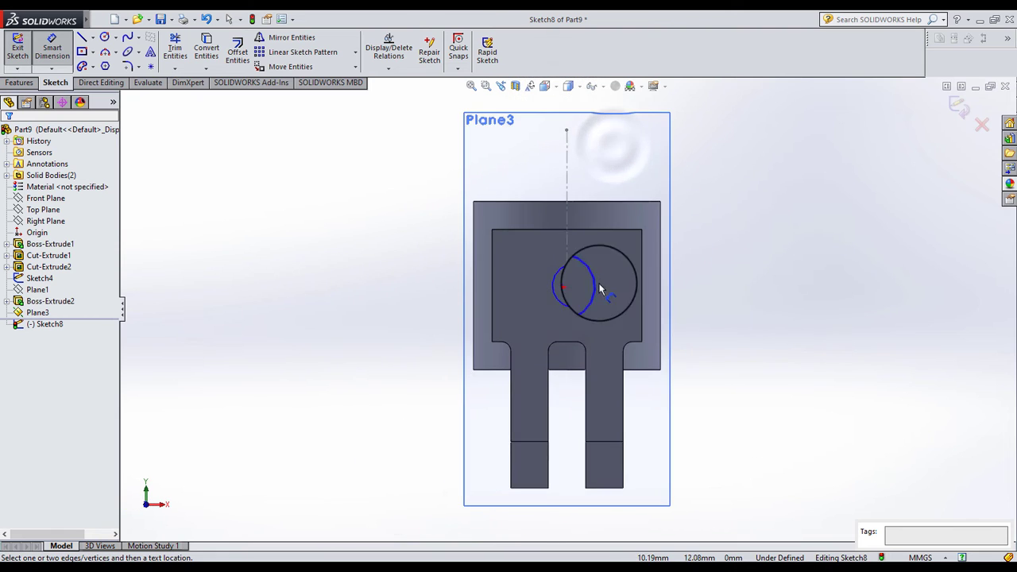
{"action": "scroll", "coordinate": [579, 307], "scroll_direction": "down", "scroll_amount": 3}
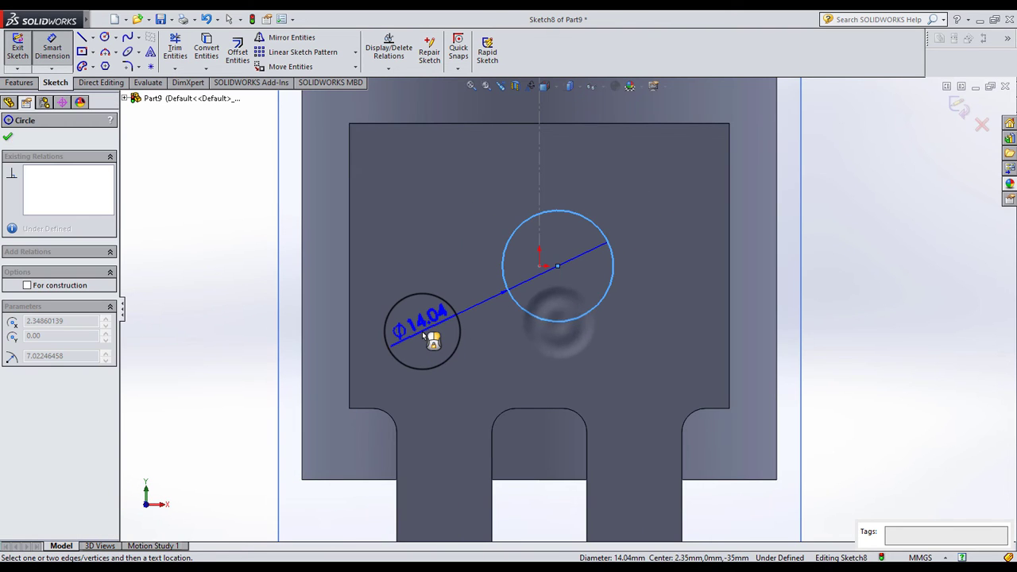
{"action": "left_click", "coordinate": [427, 338]}
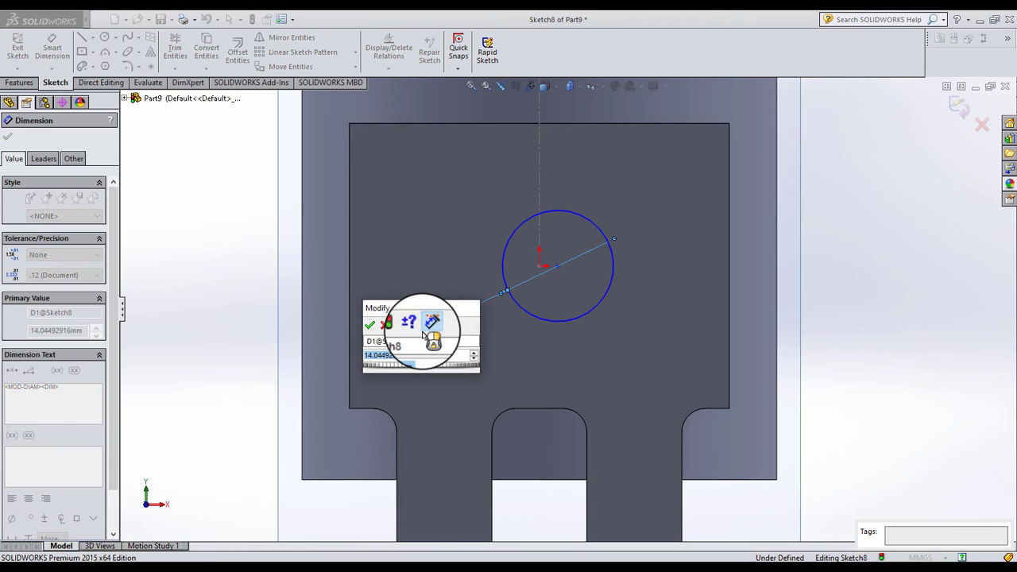
{"action": "type", "text": "30"}
{"action": "key", "text": "Return"}
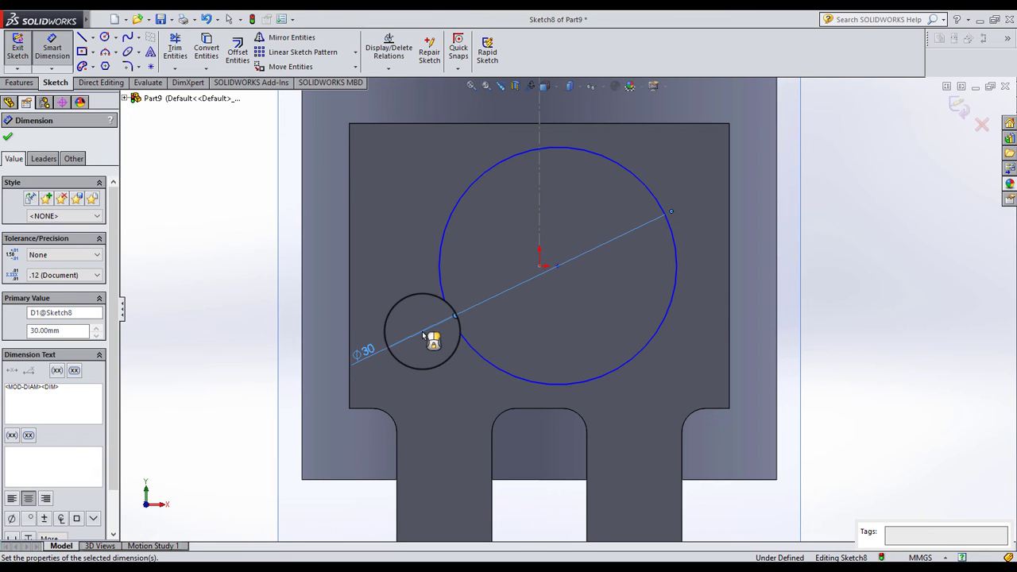
{"action": "left_click_drag", "start_coordinate": [648, 300], "coordinate": [540, 270]}
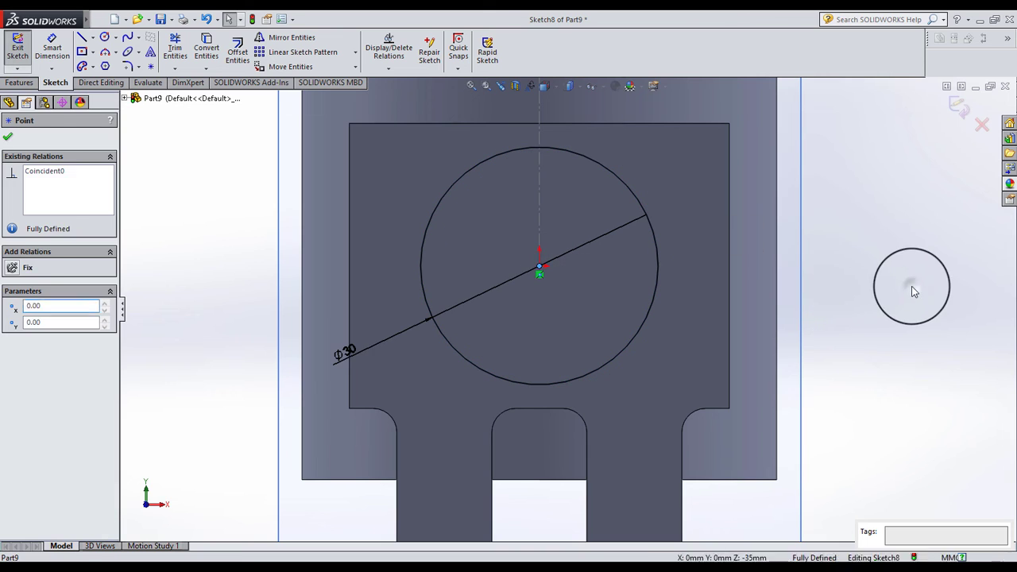
{"action": "left_click", "coordinate": [910, 278]}
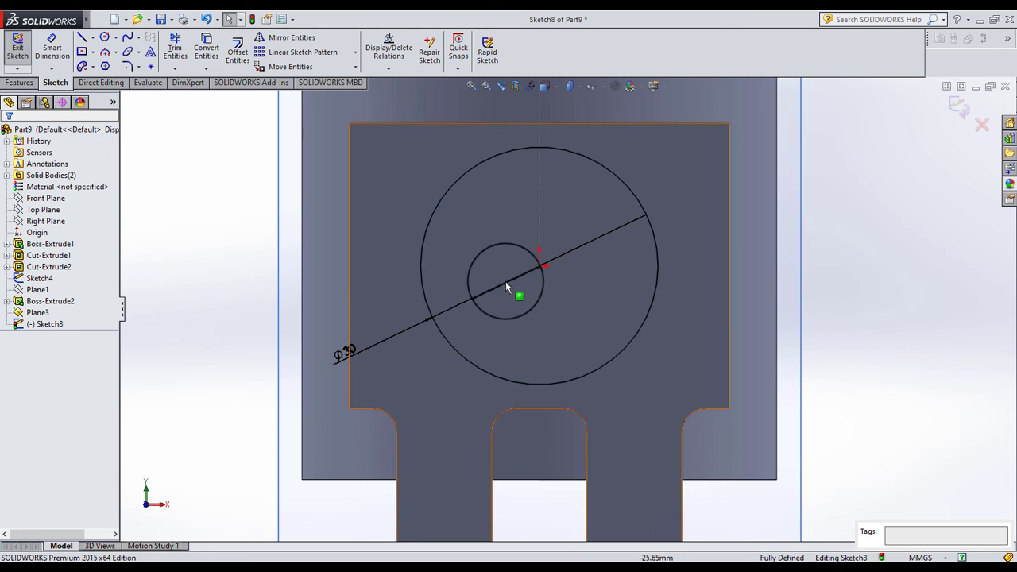
Start a boss extrude of the 30 mm circle, running up to the block's face nearest the hollow cylinder
{"action": "scroll", "coordinate": [505, 281], "scroll_direction": "up", "scroll_amount": 6}
{"action": "middle_click_drag", "start_coordinate": [503, 275], "coordinate": [435, 287]}
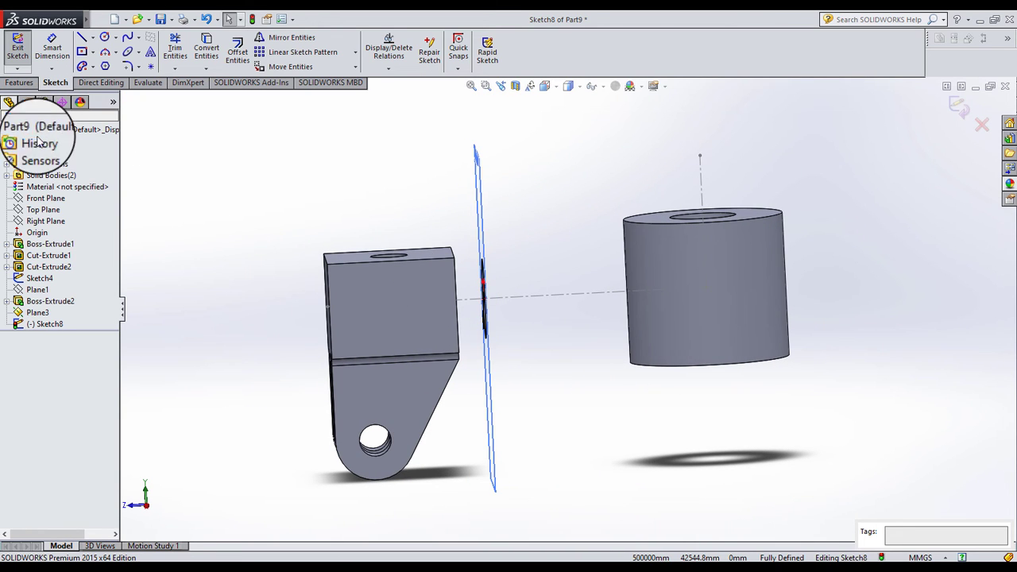
{"action": "left_click", "coordinate": [19, 82]}
{"action": "left_click", "coordinate": [22, 49]}
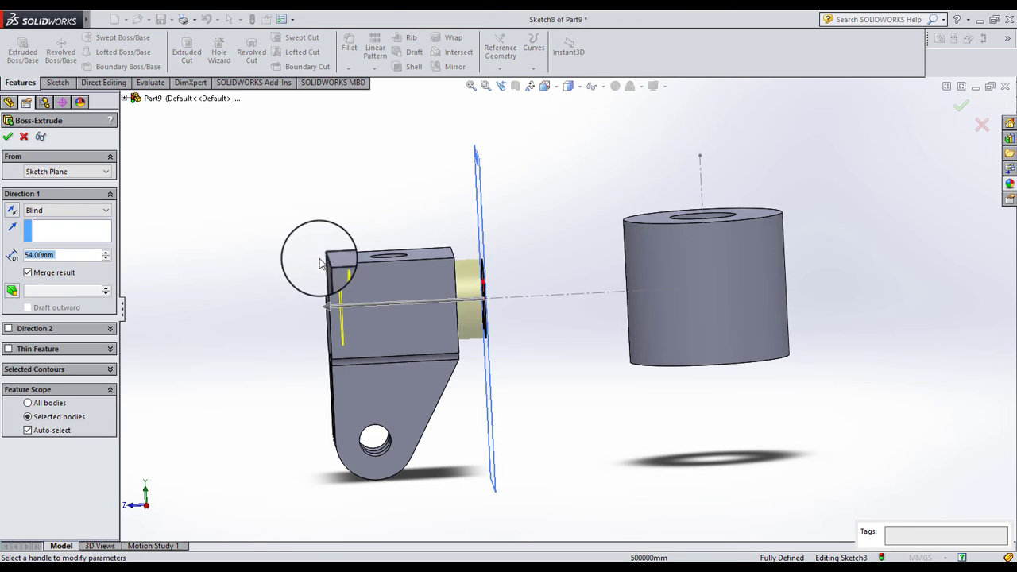
{"action": "left_click", "coordinate": [47, 213]}
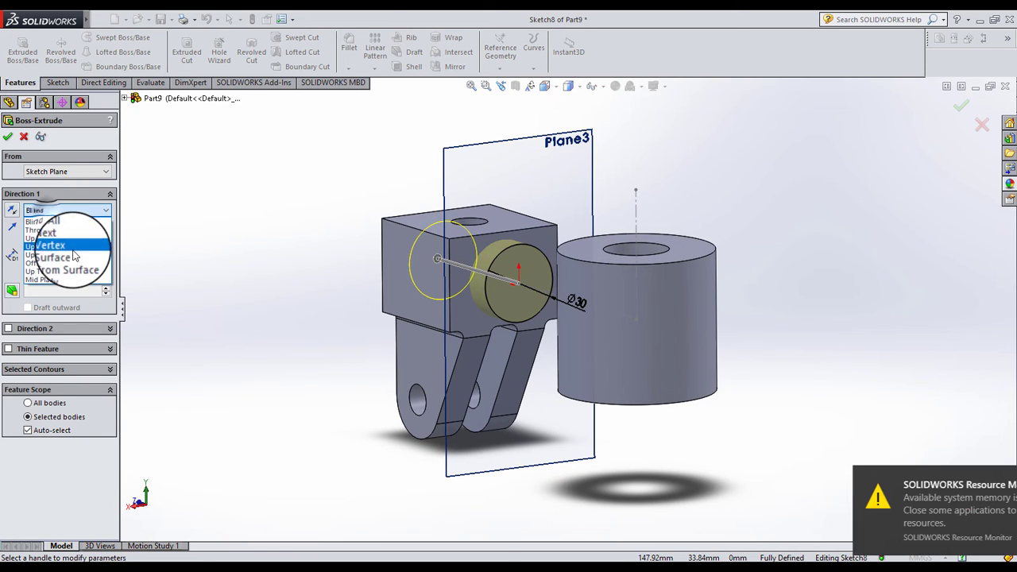
{"action": "left_click", "coordinate": [58, 256]}
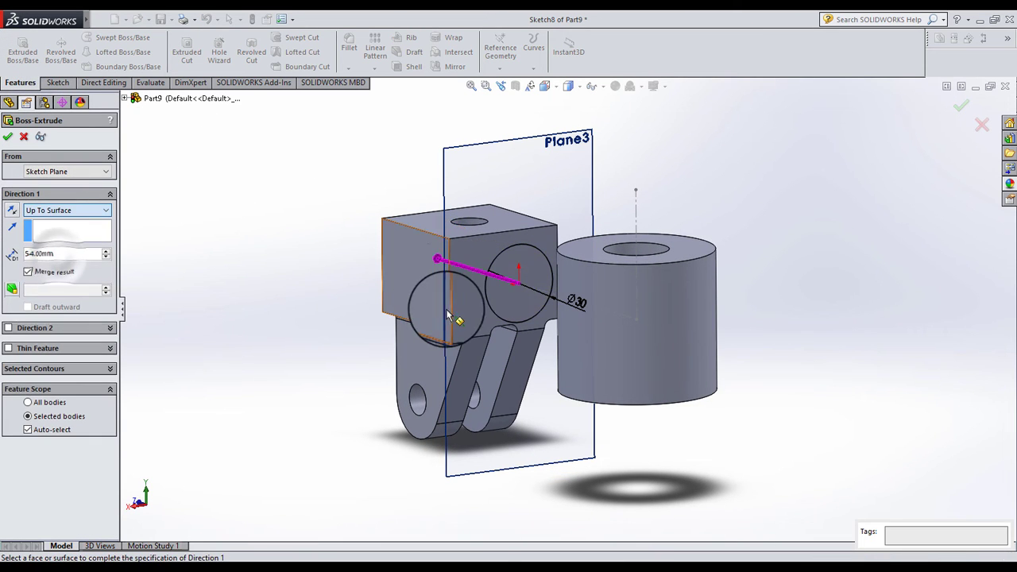
{"action": "left_click", "coordinate": [454, 310]}
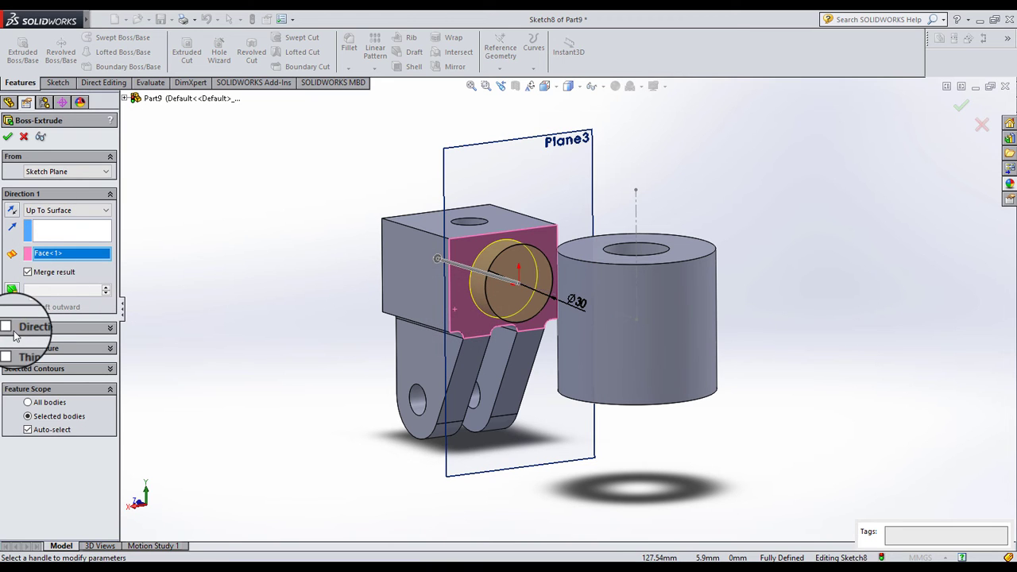
Add a second extrude direction up to the hollow cylinder's outer face, complete the connecting arm, and hide the offset plane
{"action": "left_click", "coordinate": [8, 327]}
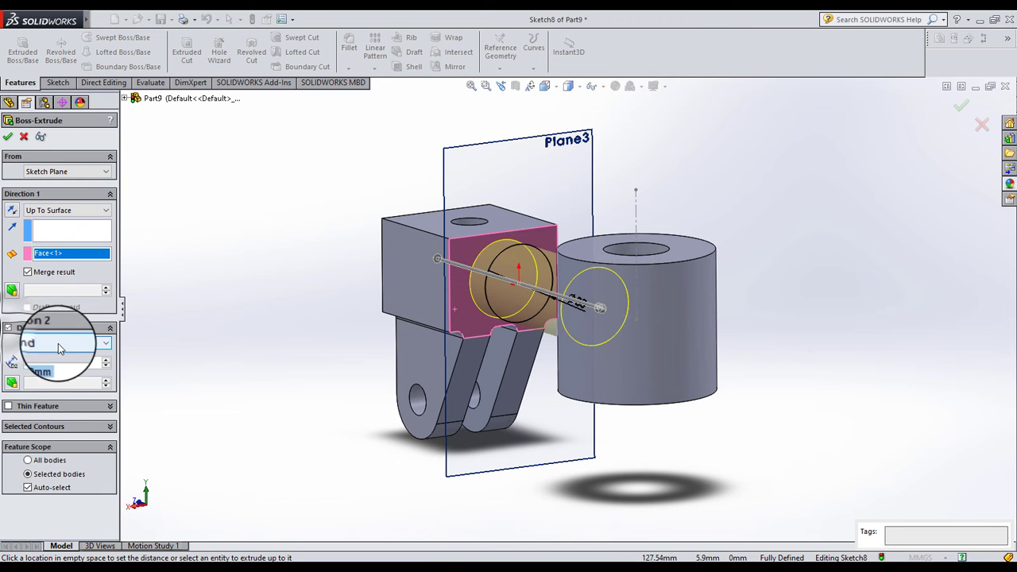
{"action": "left_click", "coordinate": [67, 342]}
{"action": "left_click", "coordinate": [56, 355]}
{"action": "middle_click_drag", "start_coordinate": [423, 369], "coordinate": [657, 327]}
{"action": "left_click", "coordinate": [657, 327]}
{"action": "middle_click_drag", "start_coordinate": [555, 326], "coordinate": [373, 318]}
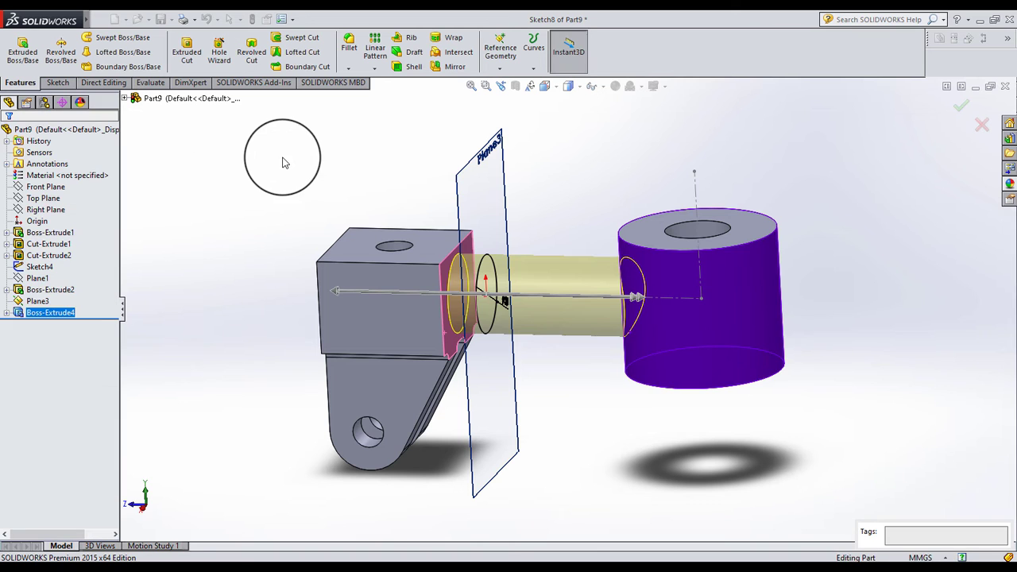
{"action": "left_click", "coordinate": [44, 301]}
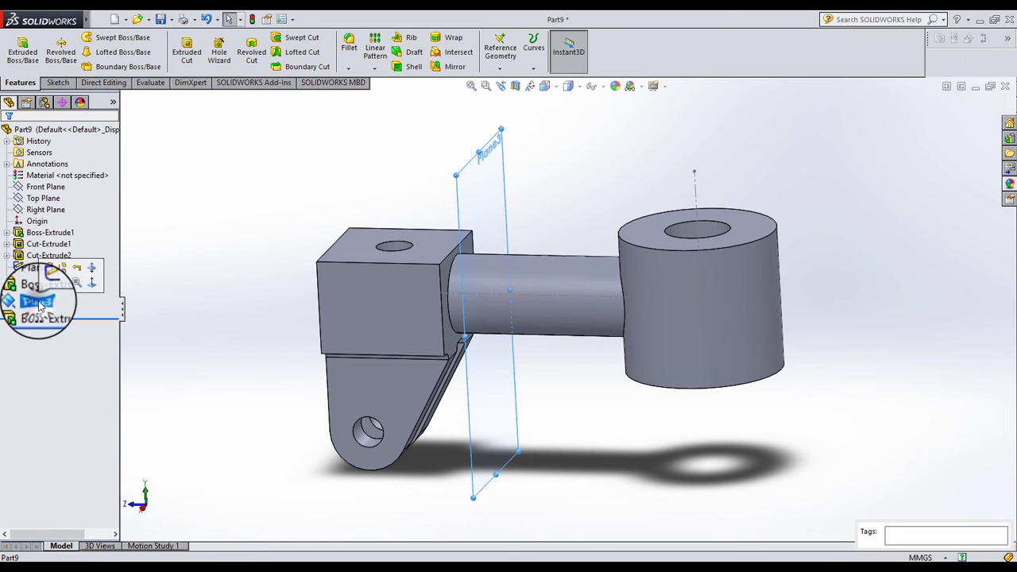
{"action": "left_click", "coordinate": [63, 286]}
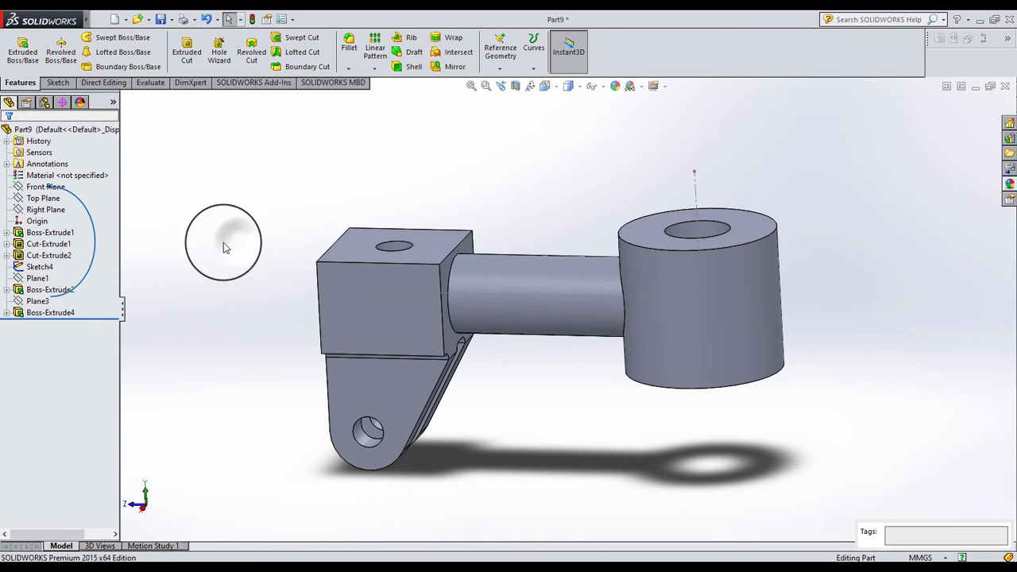
View the model normal to the Right Plane and start a sketch on that plane
{"action": "left_click", "coordinate": [43, 198]}
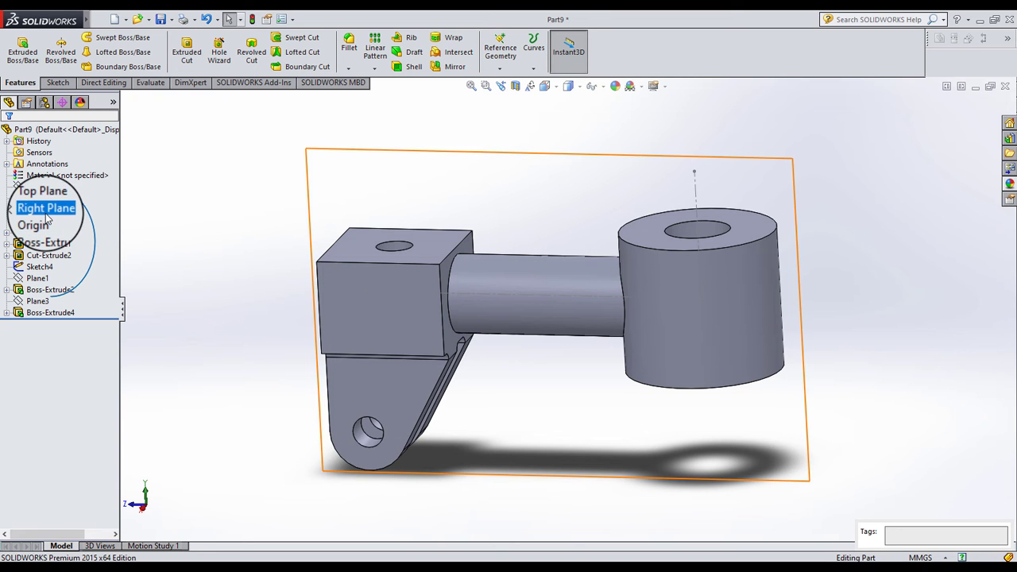
{"action": "left_click", "coordinate": [40, 209]}
{"action": "left_click", "coordinate": [99, 198]}
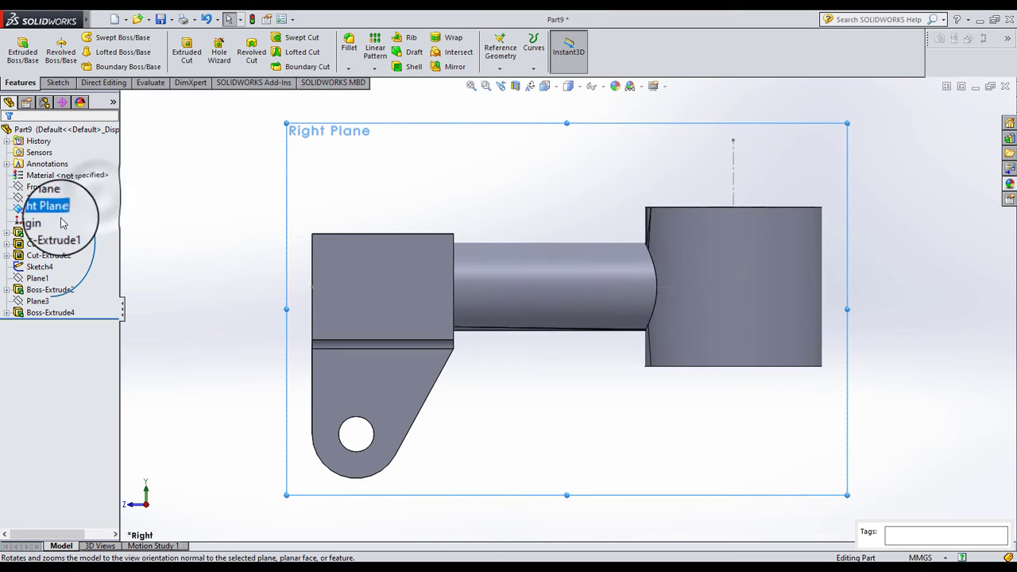
{"action": "left_click", "coordinate": [62, 192]}
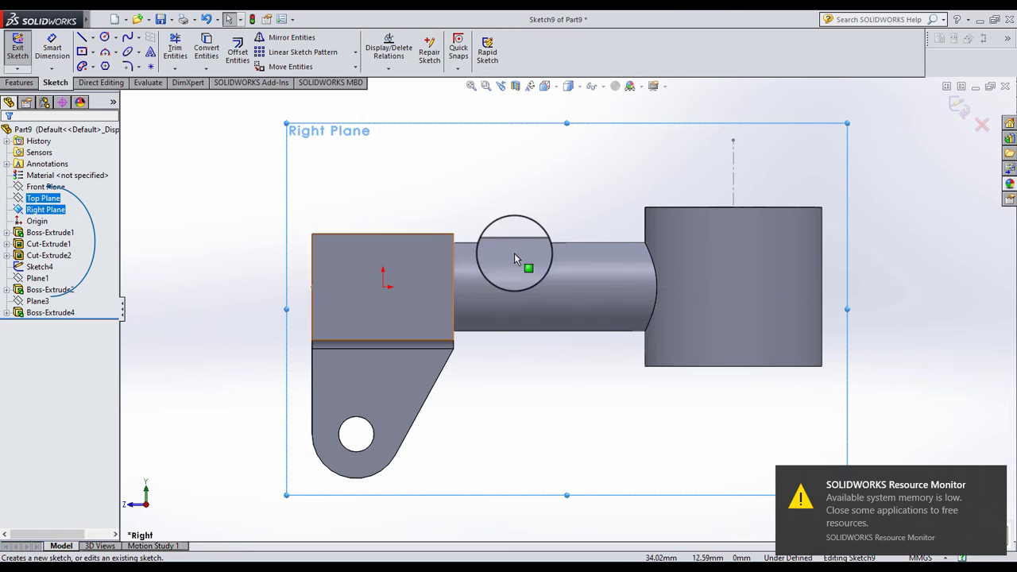
Switch the model's display style to hidden lines visible
{"action": "scroll", "coordinate": [550, 280], "scroll_direction": "up", "scroll_amount": 5}
{"action": "scroll", "coordinate": [550, 279], "scroll_direction": "down", "scroll_amount": 5}
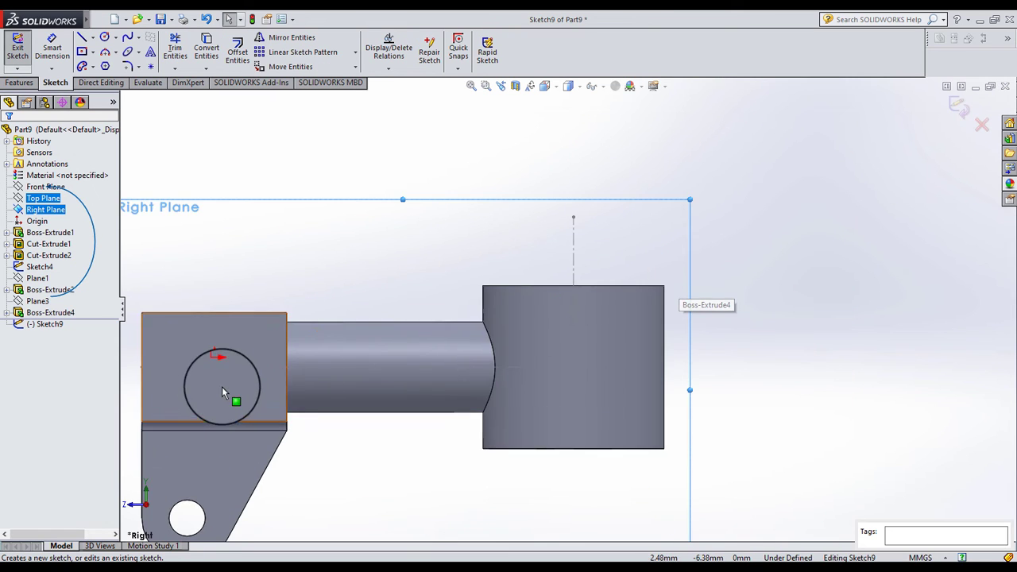
{"action": "scroll", "coordinate": [432, 363], "scroll_direction": "up", "scroll_amount": 3}
{"action": "scroll", "coordinate": [413, 351], "scroll_direction": "down", "scroll_amount": 2}
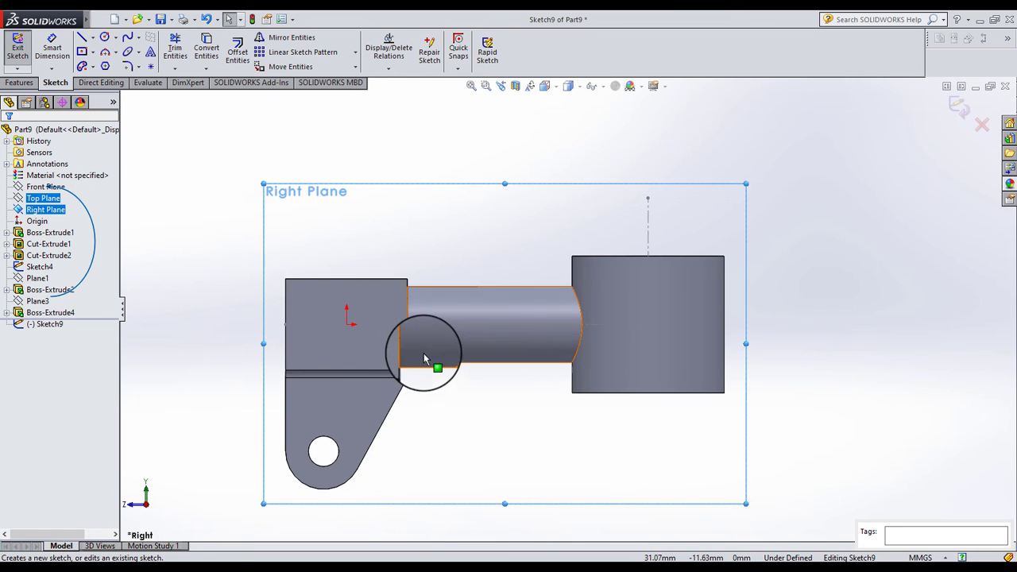
{"action": "left_click", "coordinate": [580, 87]}
{"action": "left_click", "coordinate": [570, 148]}
{"action": "left_click", "coordinate": [437, 153]}
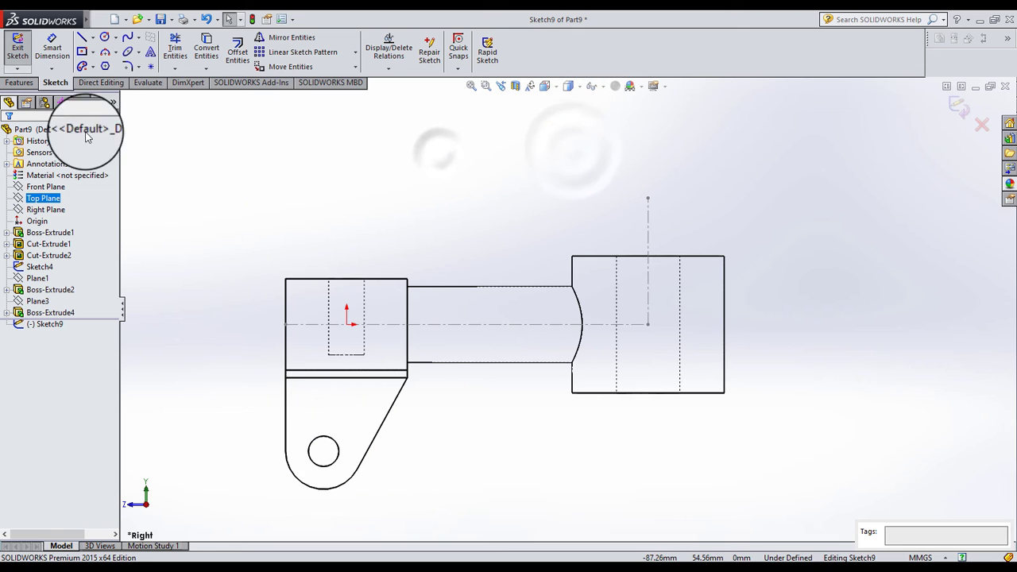
Draw a vertical centerline about 30 mm long from the block's top edge to the bottom of its blind hole
{"action": "left_click", "coordinate": [93, 38]}
{"action": "left_click", "coordinate": [115, 63]}
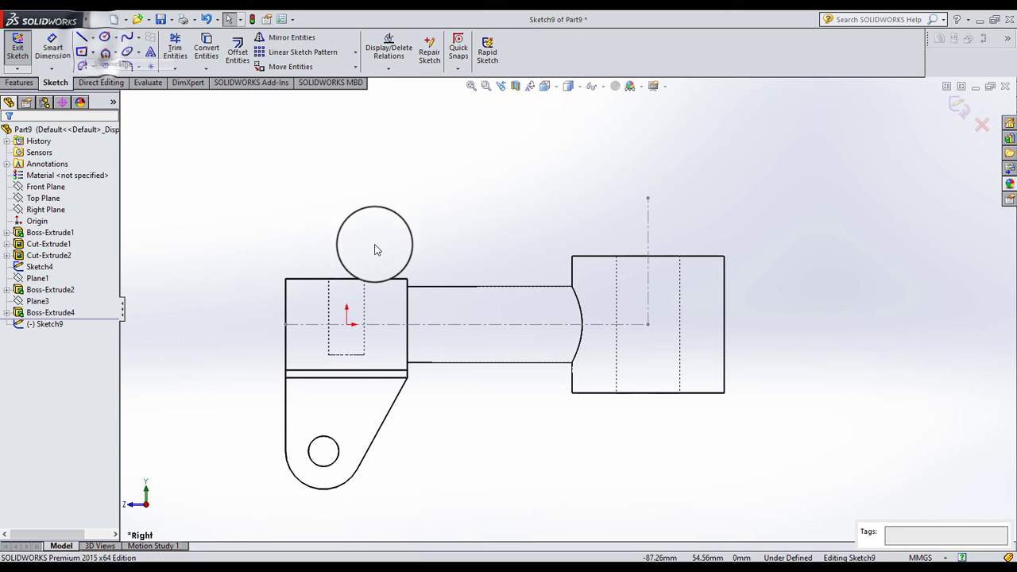
{"action": "left_click", "coordinate": [346, 279]}
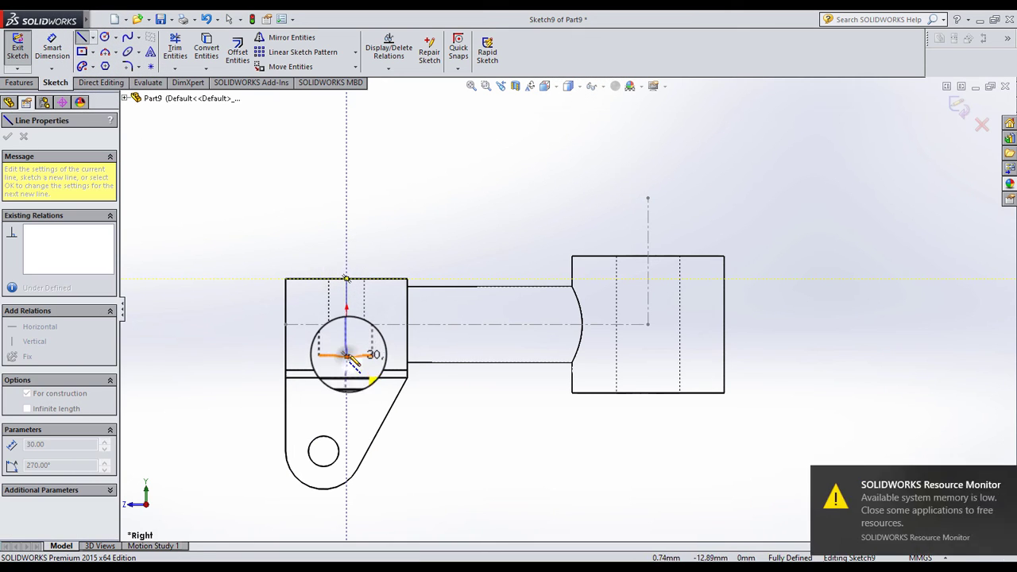
{"action": "left_click", "coordinate": [347, 355]}
{"action": "key", "text": "Escape"}
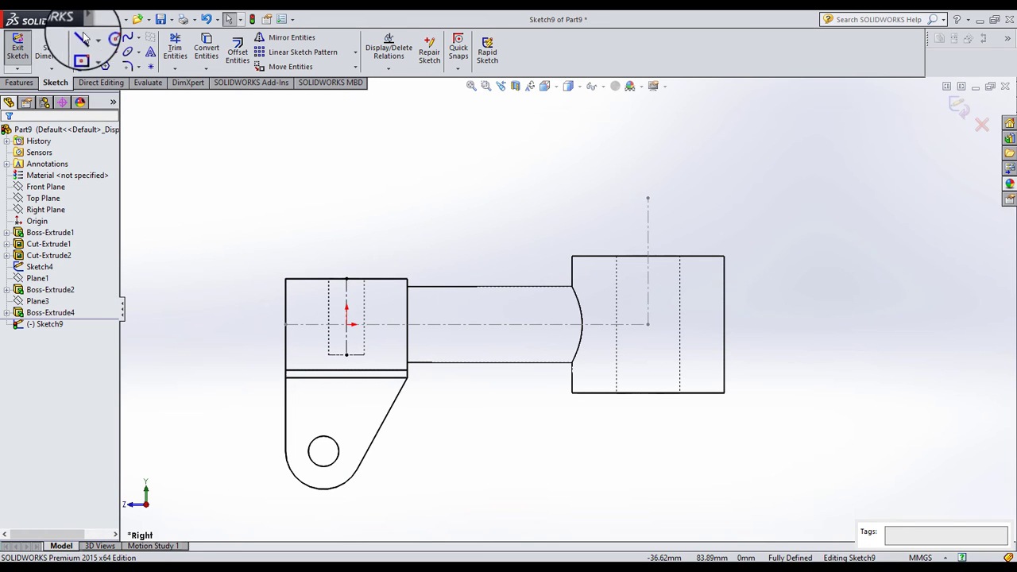
Draw a vertical centerline about 42 mm long from above the connecting arm down to its lower edge
{"action": "left_click", "coordinate": [96, 39]}
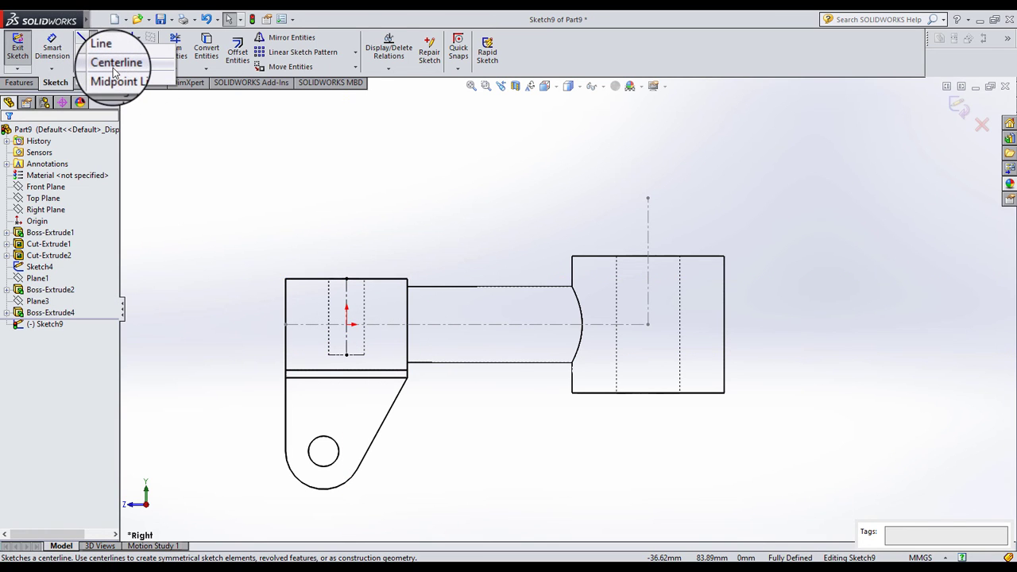
{"action": "left_click", "coordinate": [113, 68]}
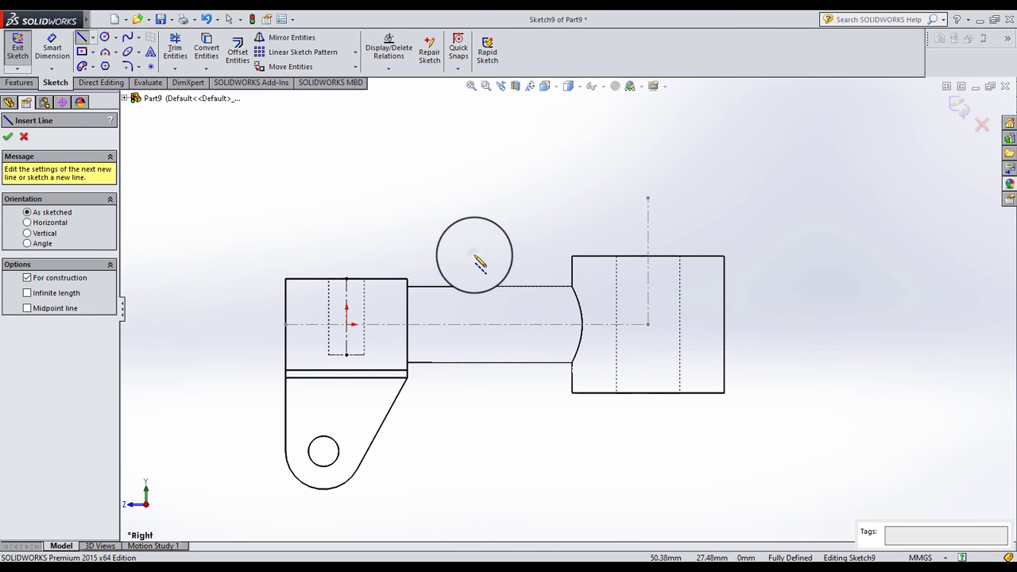
{"action": "left_click_drag", "start_coordinate": [475, 256], "coordinate": [476, 364]}
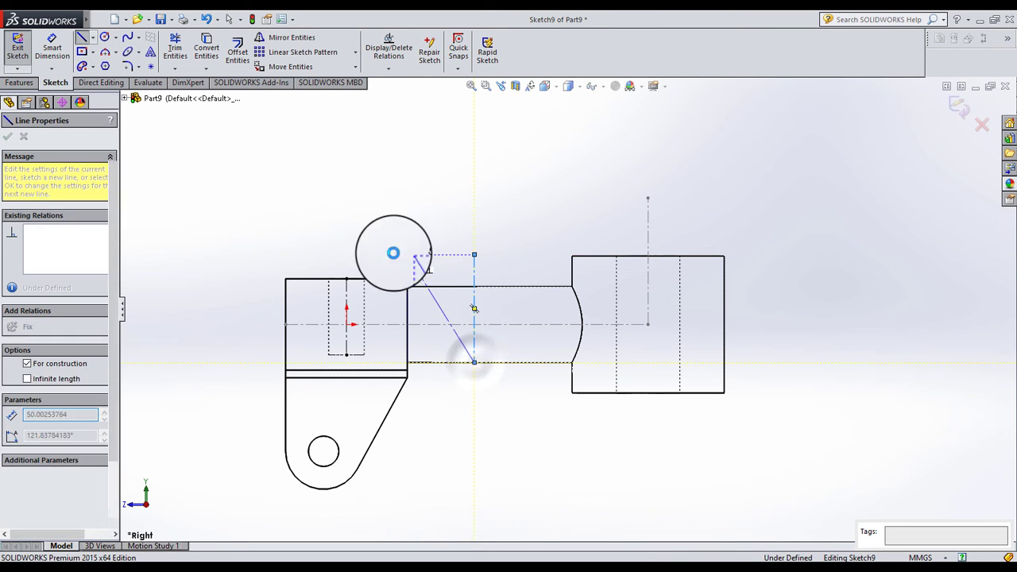
Dimension the distance between the block hole's centerline and the arm's vertical centerline to 36 mm
{"action": "left_click", "coordinate": [52, 47]}
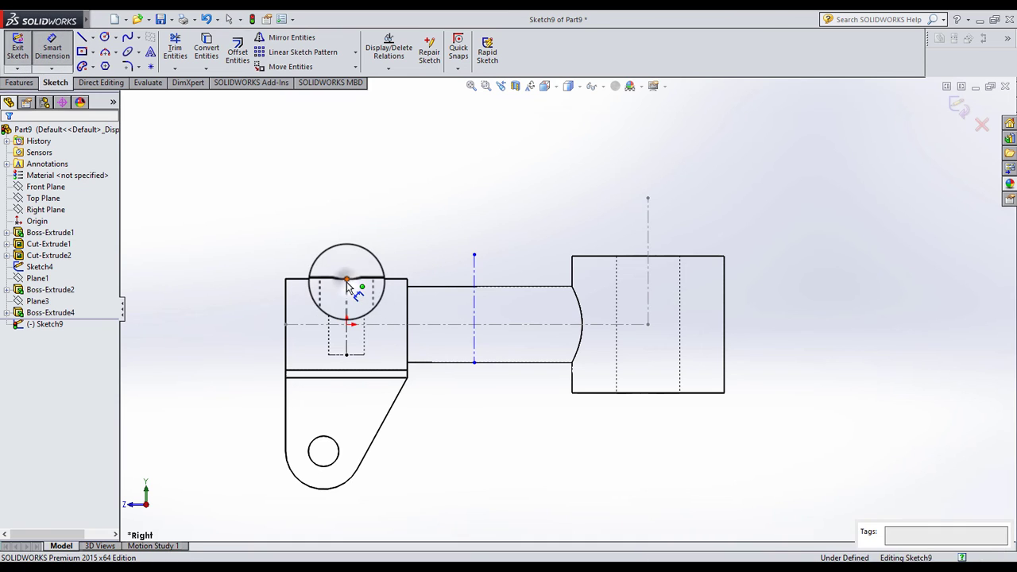
{"action": "left_click", "coordinate": [347, 296]}
{"action": "left_click", "coordinate": [474, 274]}
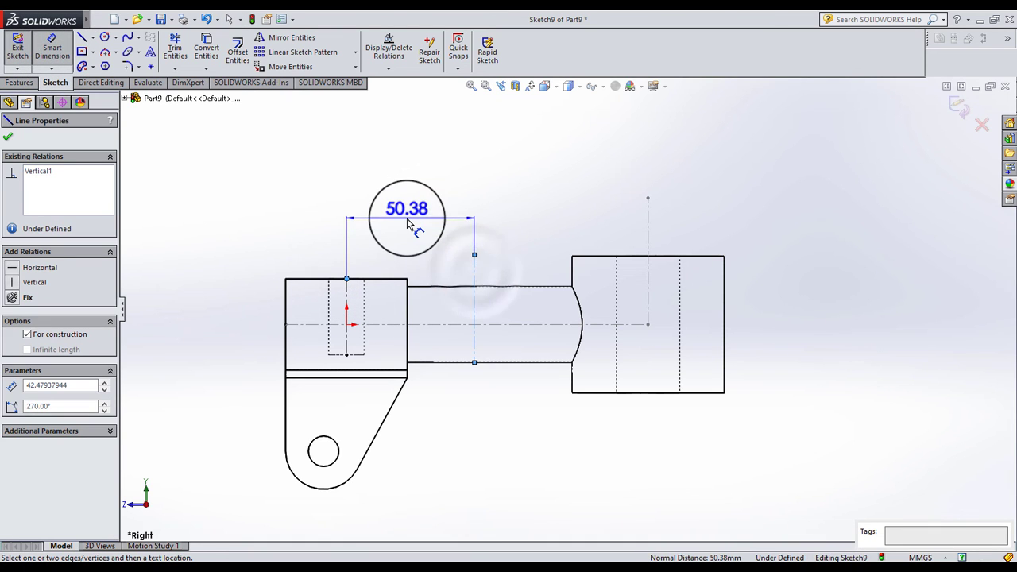
{"action": "left_click", "coordinate": [407, 224]}
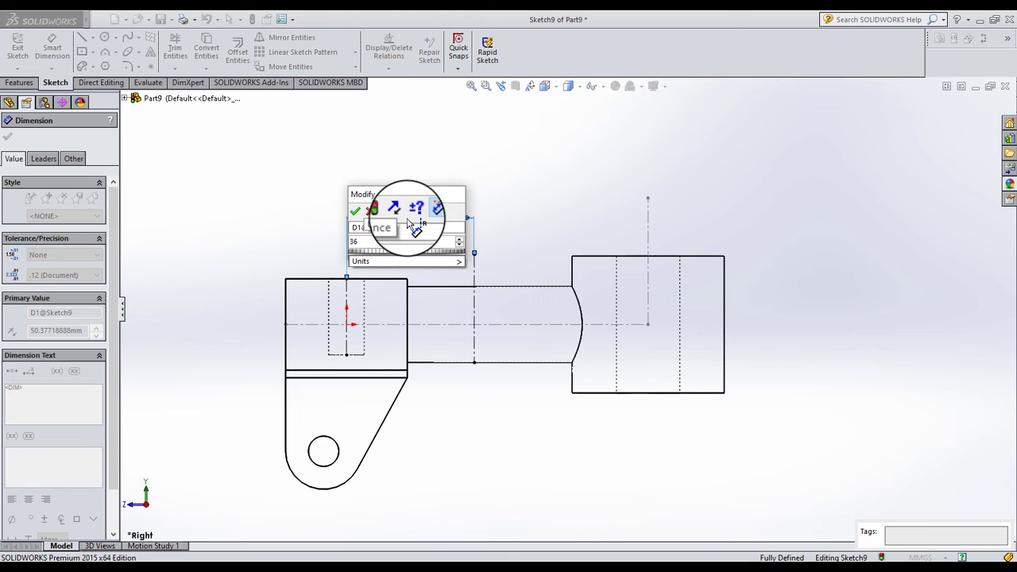
{"action": "key", "text": "Return"}
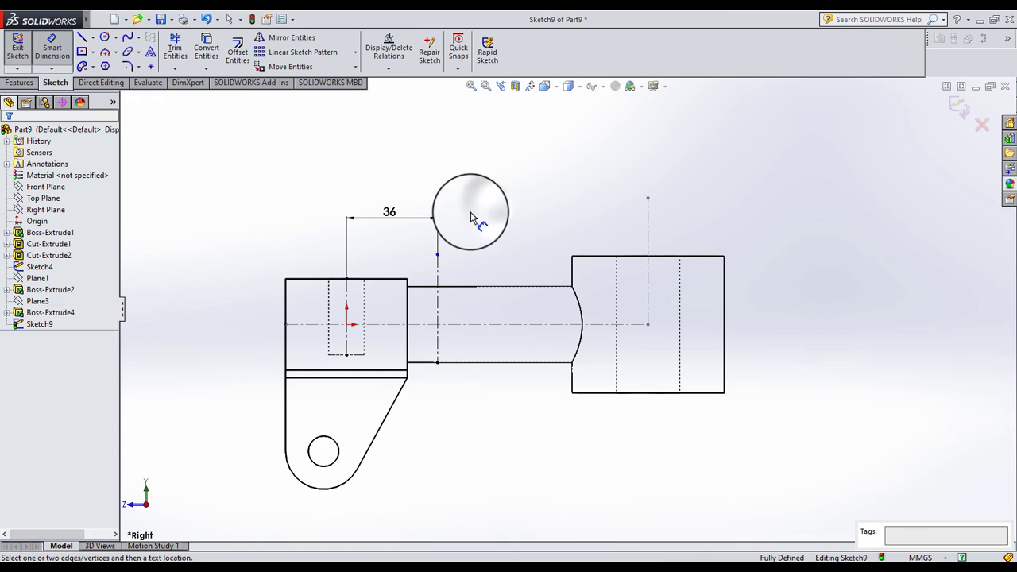
Switch the model's display style to shaded with edges
{"action": "scroll", "coordinate": [501, 259], "scroll_direction": "down", "scroll_amount": 2}
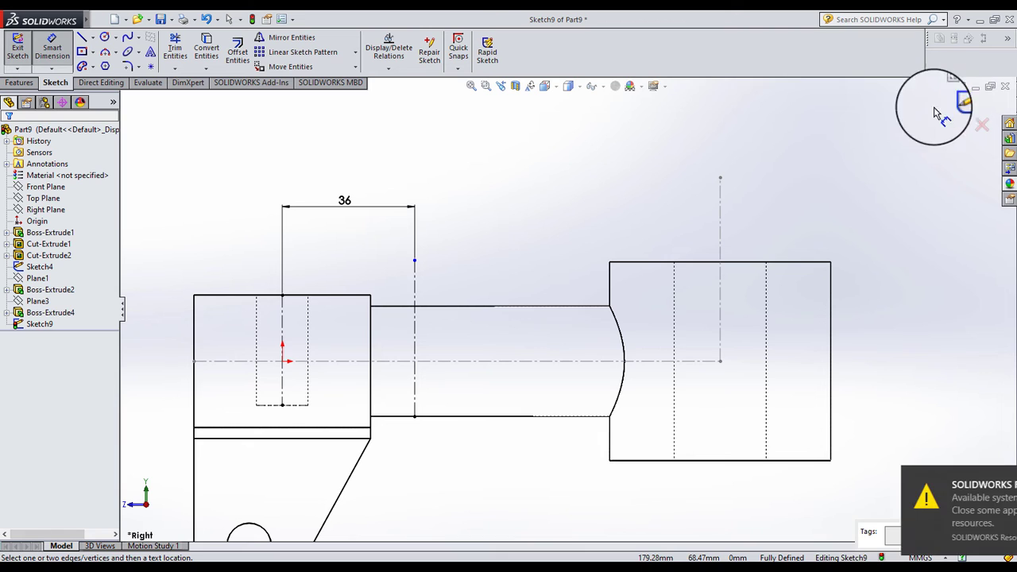
{"action": "left_click", "coordinate": [580, 89]}
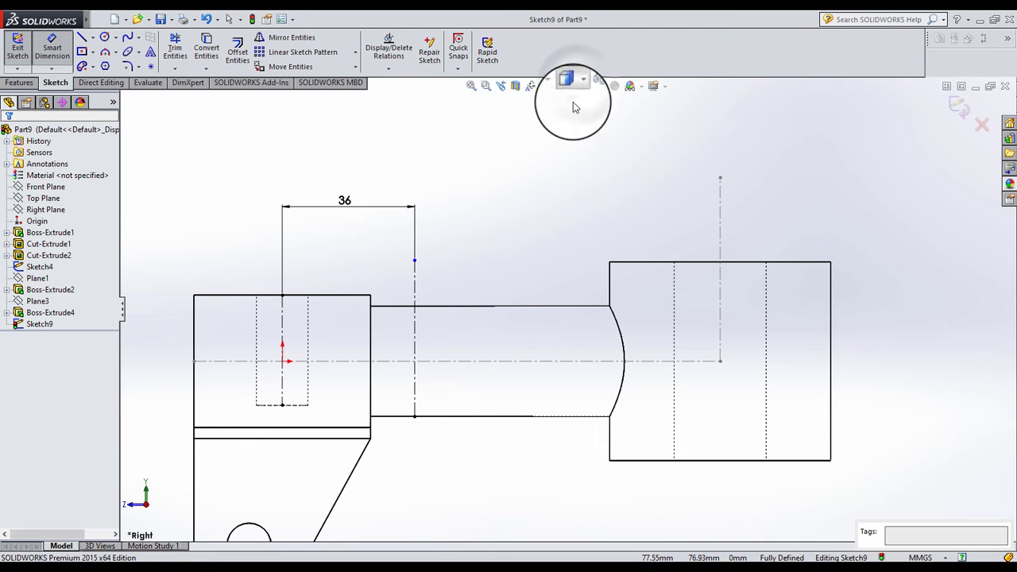
{"action": "left_click", "coordinate": [574, 106]}
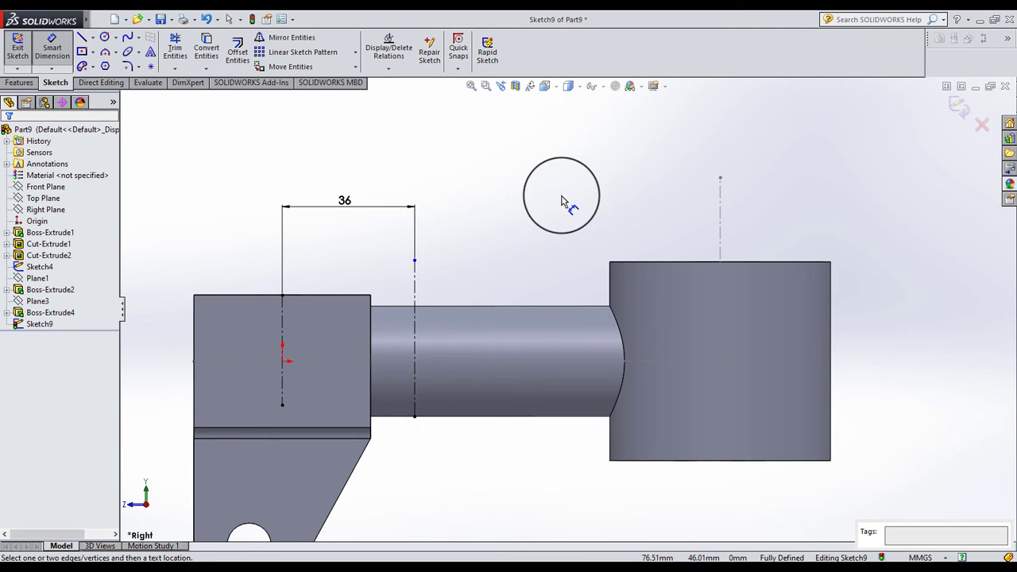
Draw a circle above the connecting arm in line with its vertical centerline and dimension its diameter to 18 mm
{"action": "left_click", "coordinate": [104, 37]}
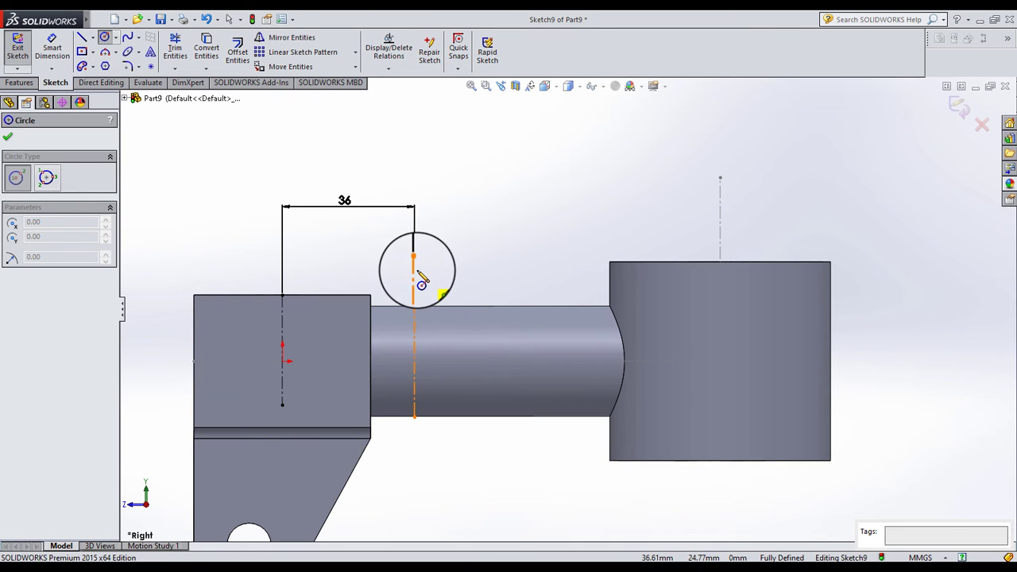
{"action": "left_click", "coordinate": [415, 236]}
{"action": "left_click", "coordinate": [388, 237]}
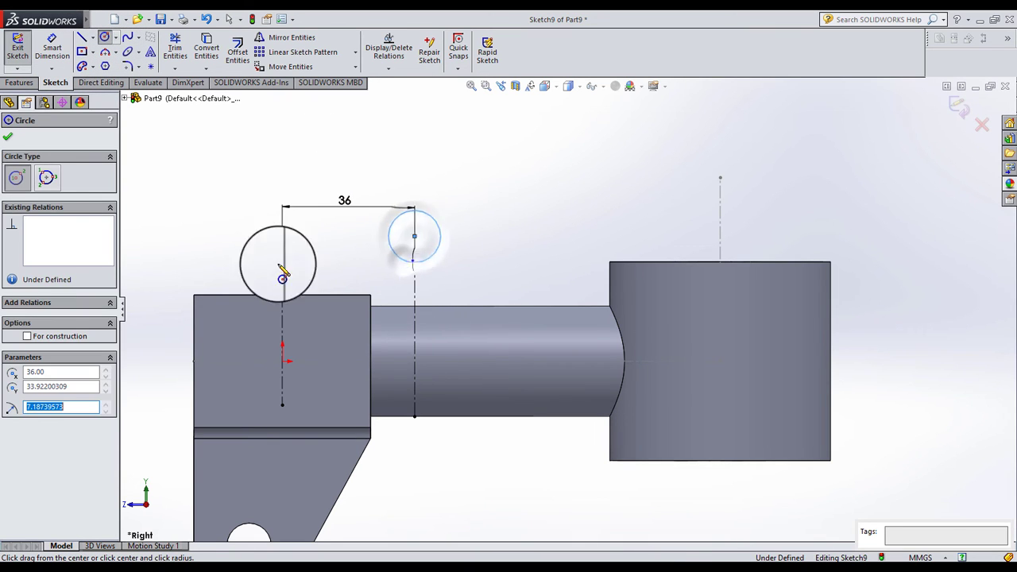
{"action": "left_click", "coordinate": [56, 52]}
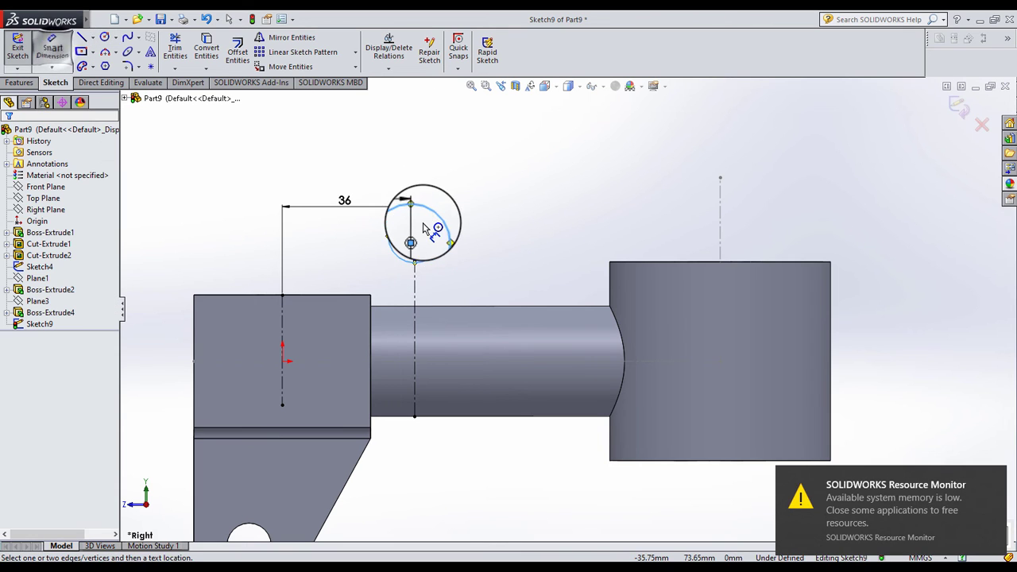
{"action": "left_click", "coordinate": [438, 252]}
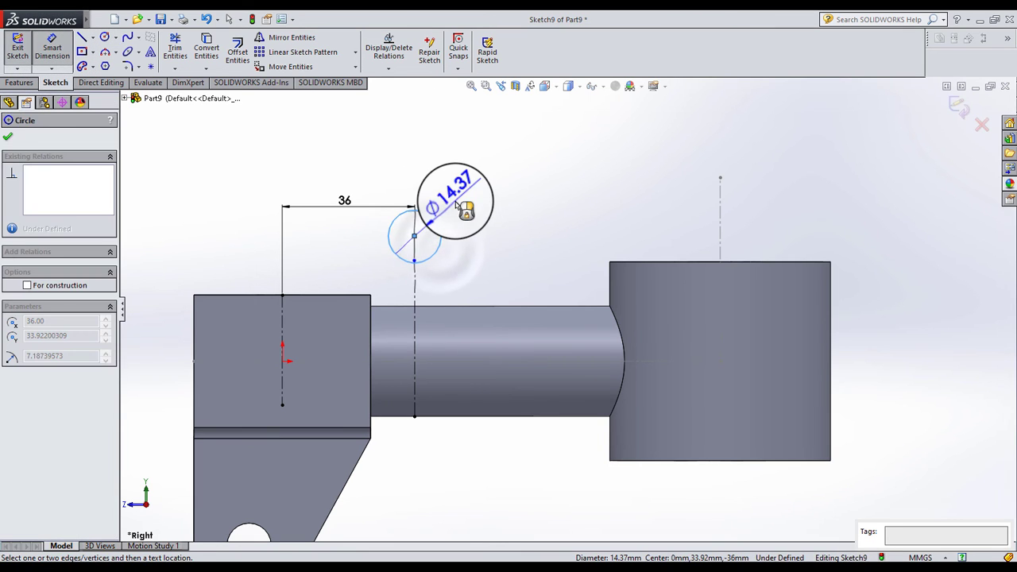
{"action": "left_click", "coordinate": [457, 207]}
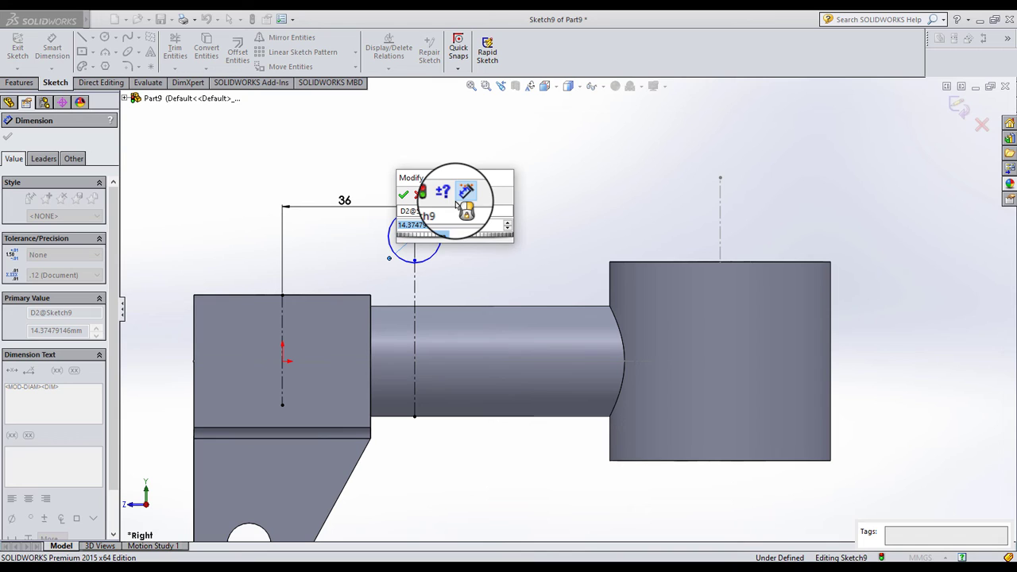
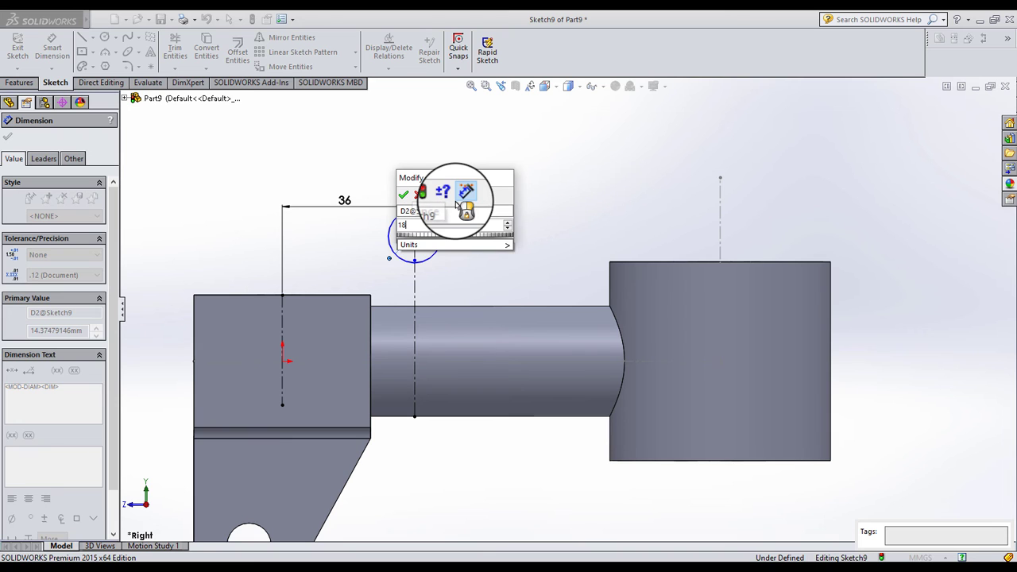
{"action": "key", "text": "Return"}
{"action": "left_click", "coordinate": [494, 237]}
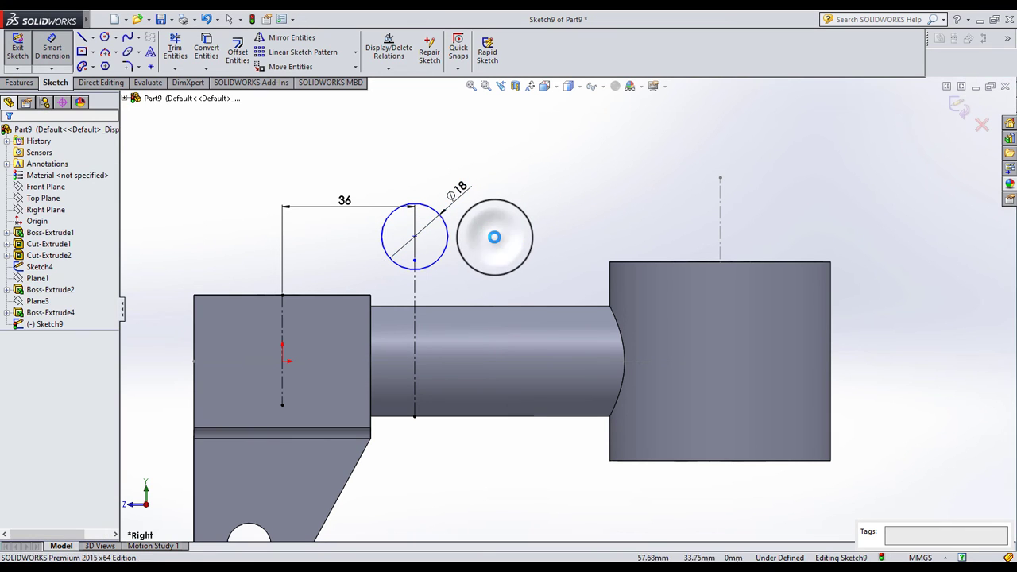
Draw a larger circle concentric with the 18 mm circle and dimension its diameter to 36 mm
{"action": "left_click", "coordinate": [114, 38]}
{"action": "left_click", "coordinate": [414, 235]}
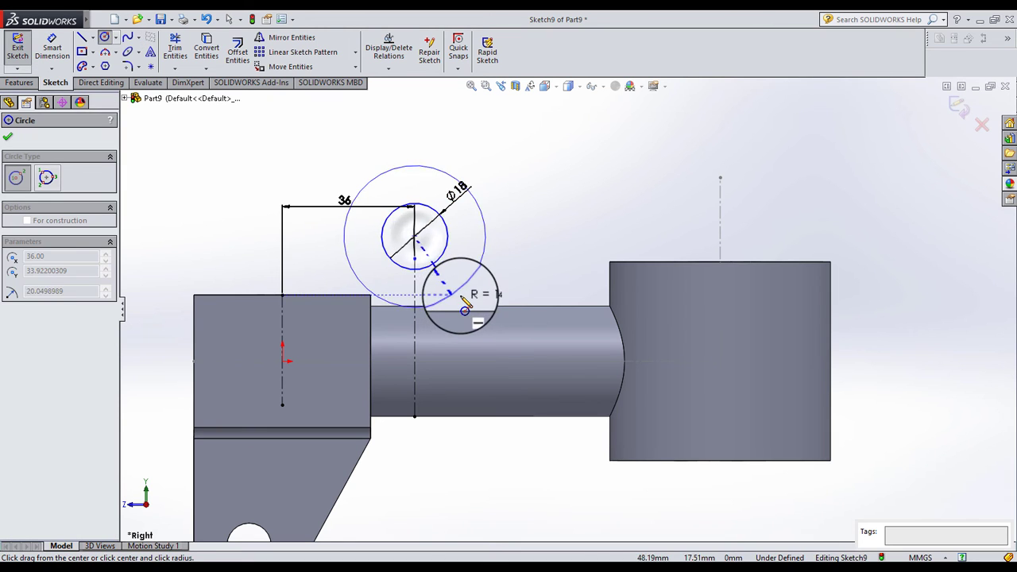
{"action": "left_click", "coordinate": [470, 284]}
{"action": "left_click", "coordinate": [51, 48]}
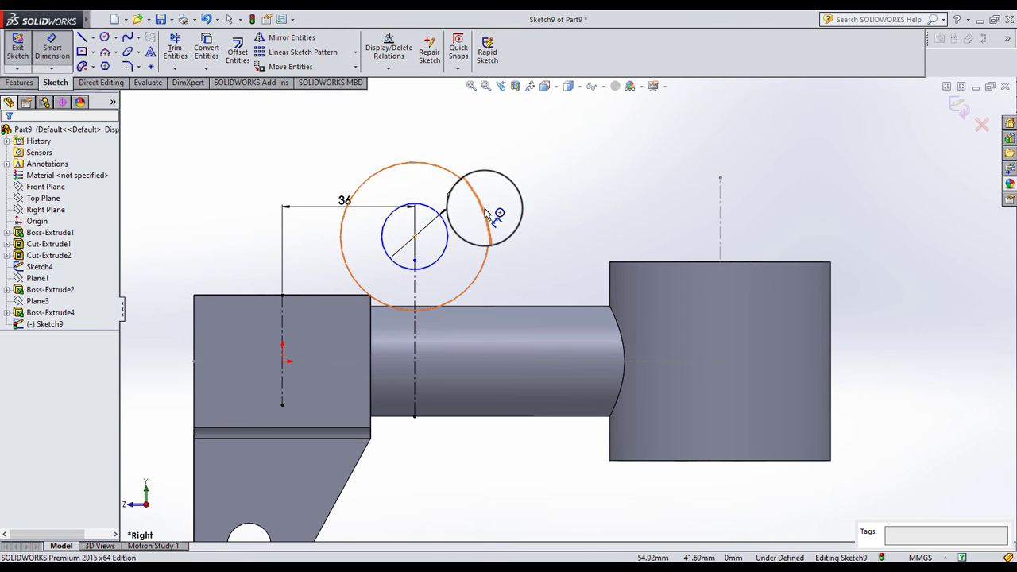
{"action": "left_click", "coordinate": [486, 199]}
{"action": "left_click", "coordinate": [516, 177]}
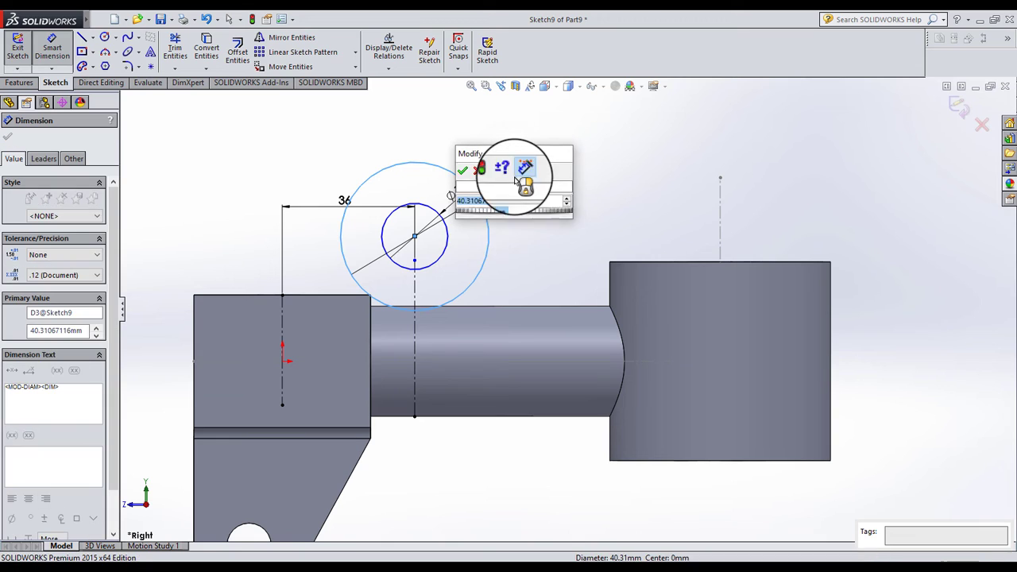
{"action": "type", "text": "36"}
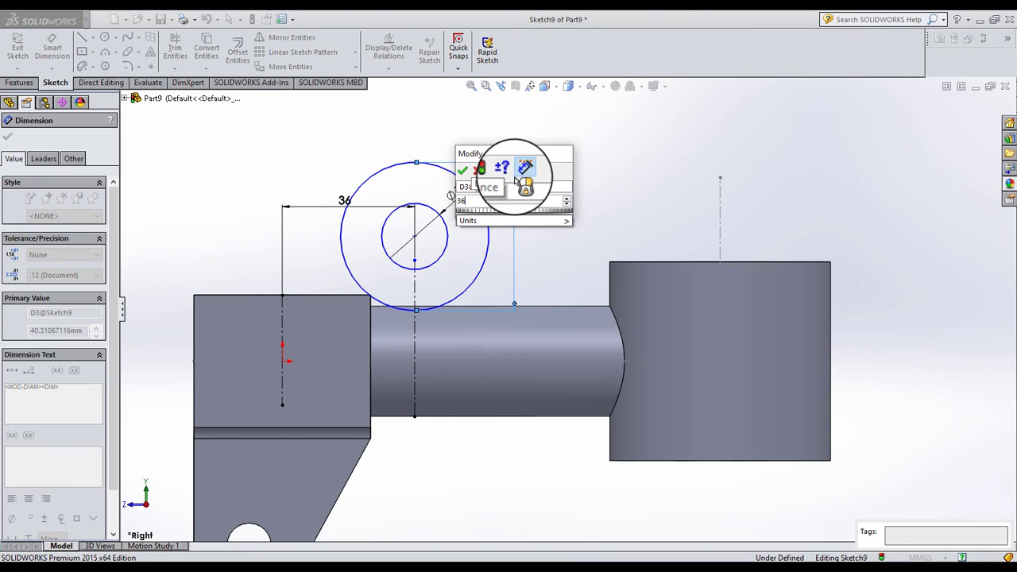
{"action": "key", "text": "Return"}
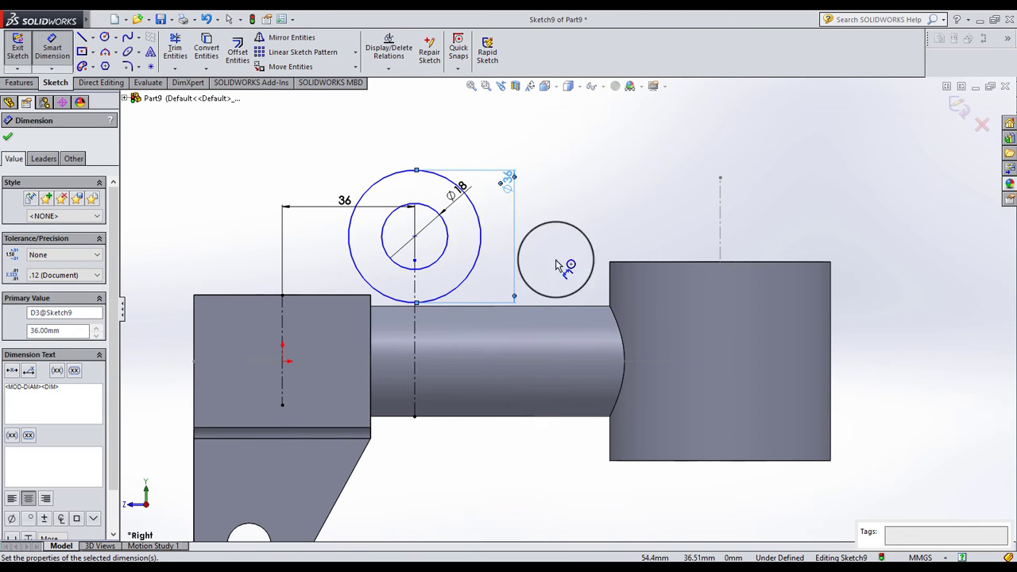
{"action": "left_click", "coordinate": [583, 254]}
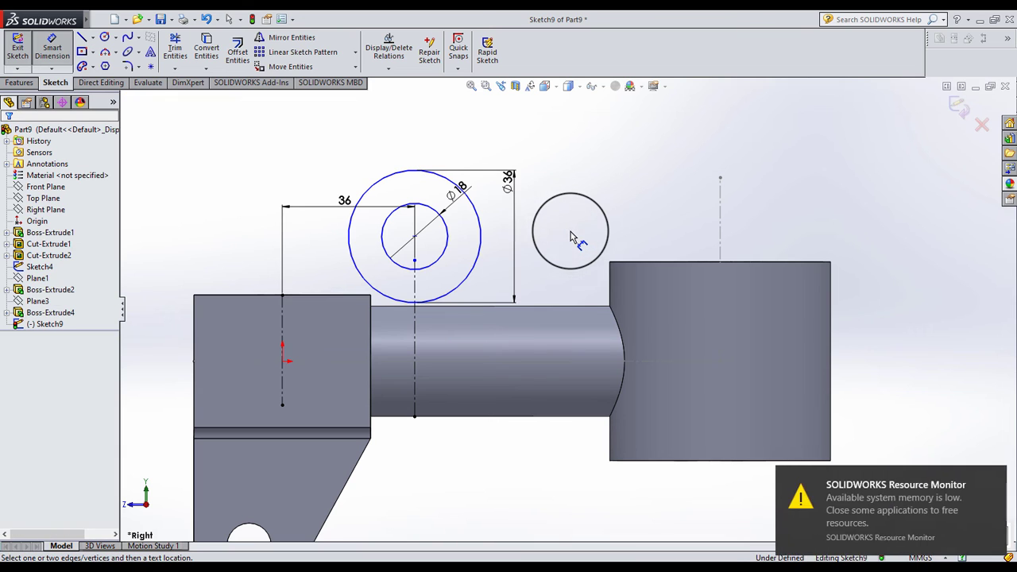
Dimension the vertical distance from the origin to the circles' shared centre to 15 mm
{"action": "left_click", "coordinate": [93, 38]}
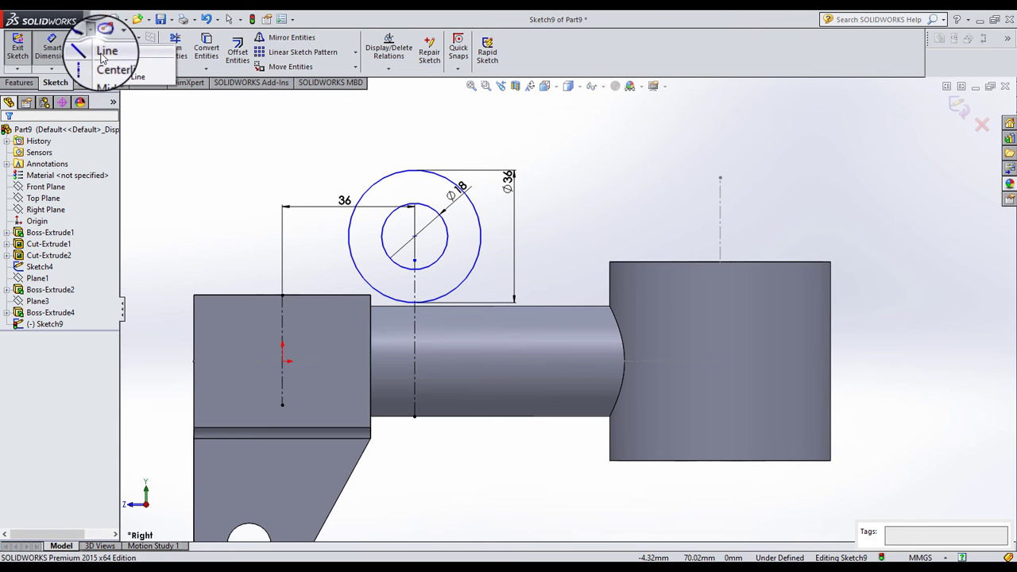
{"action": "left_click", "coordinate": [107, 54]}
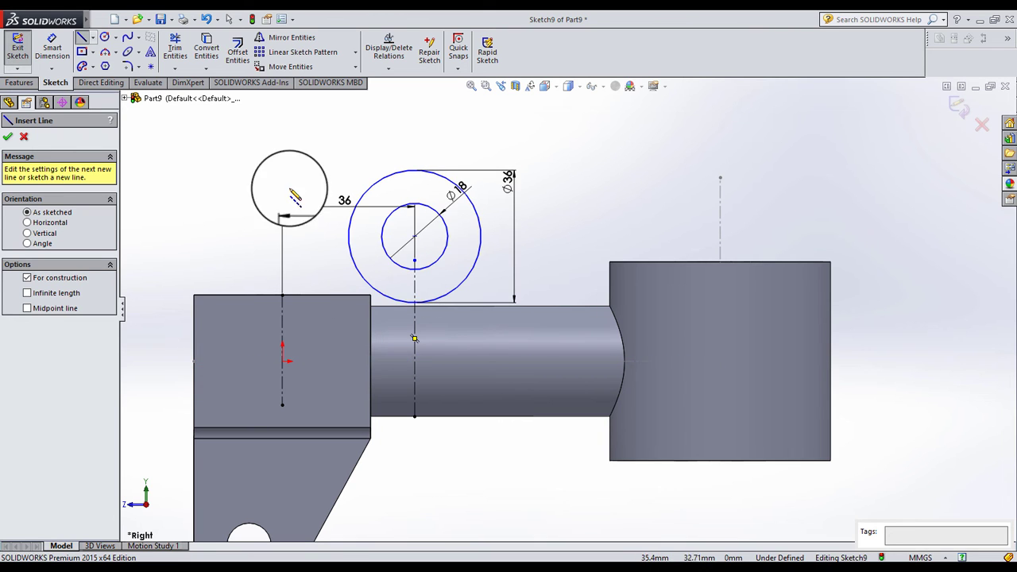
{"action": "left_click", "coordinate": [51, 46]}
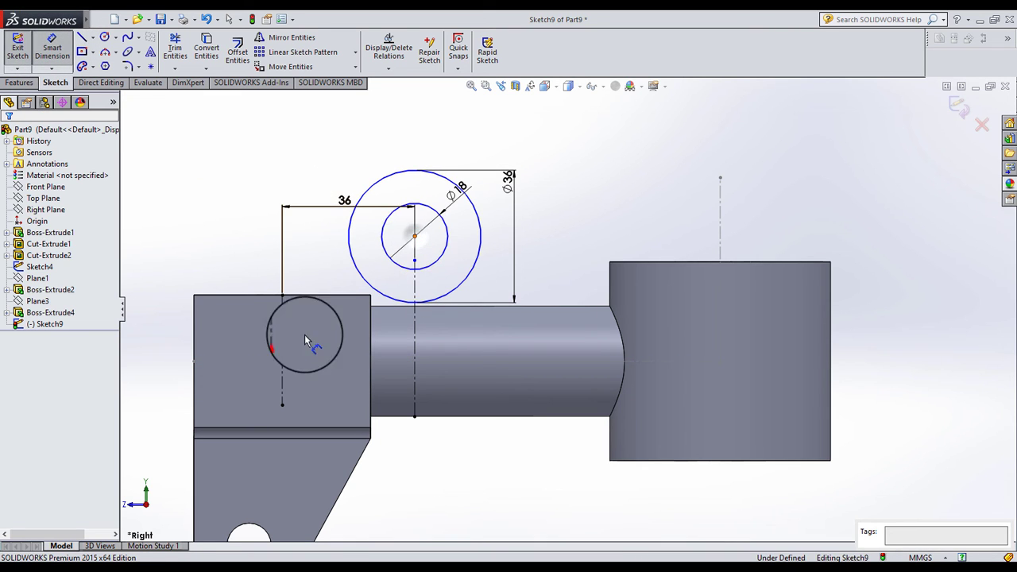
{"action": "left_click", "coordinate": [282, 360]}
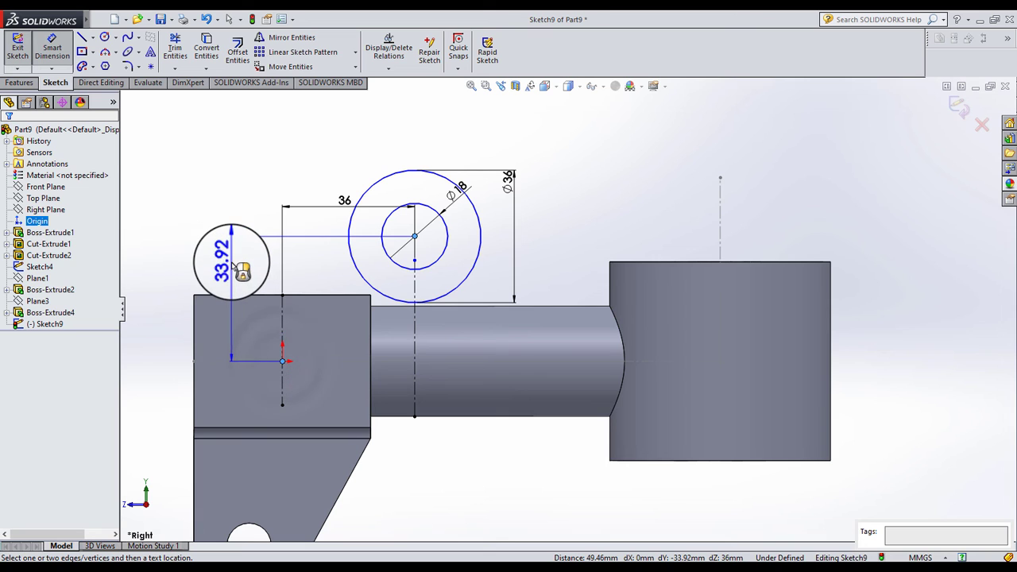
{"action": "left_click", "coordinate": [233, 267]}
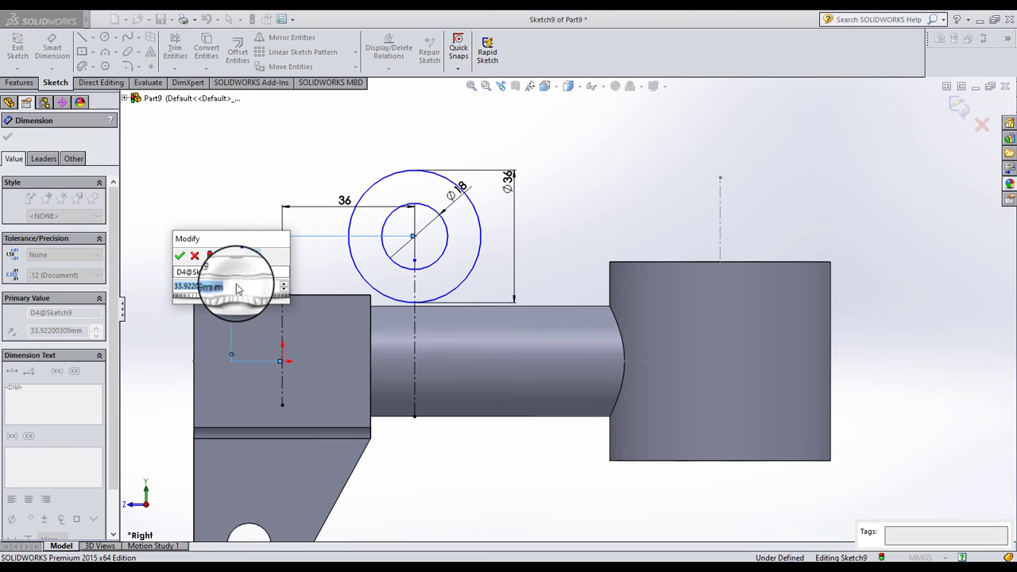
{"action": "type", "text": "40"}
{"action": "key", "text": "Return"}
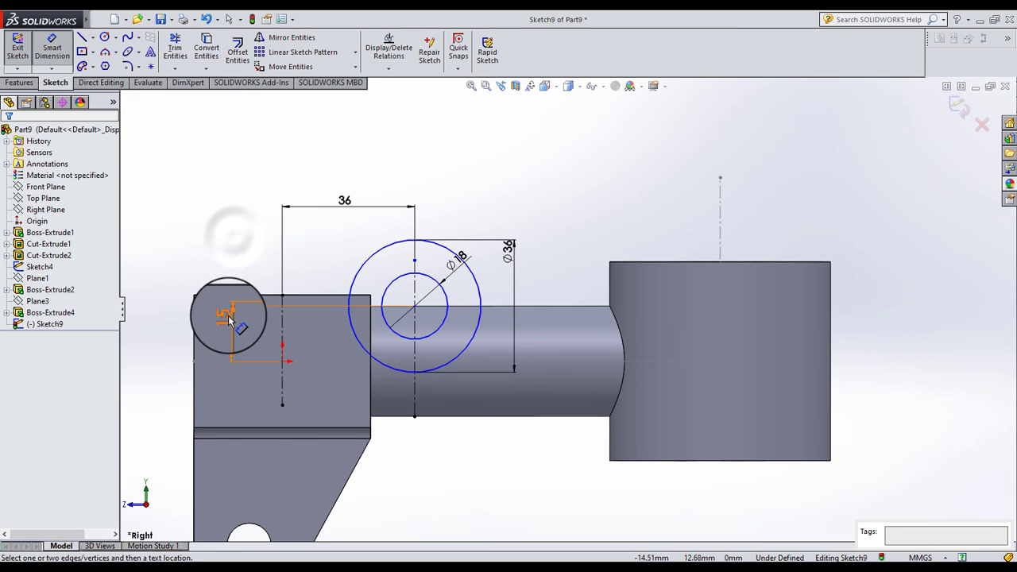
Set the height of the circles' centre above the origin to 30 mm and leave dimensioning
{"action": "double_click", "coordinate": [228, 314]}
{"action": "type", "text": "30"}
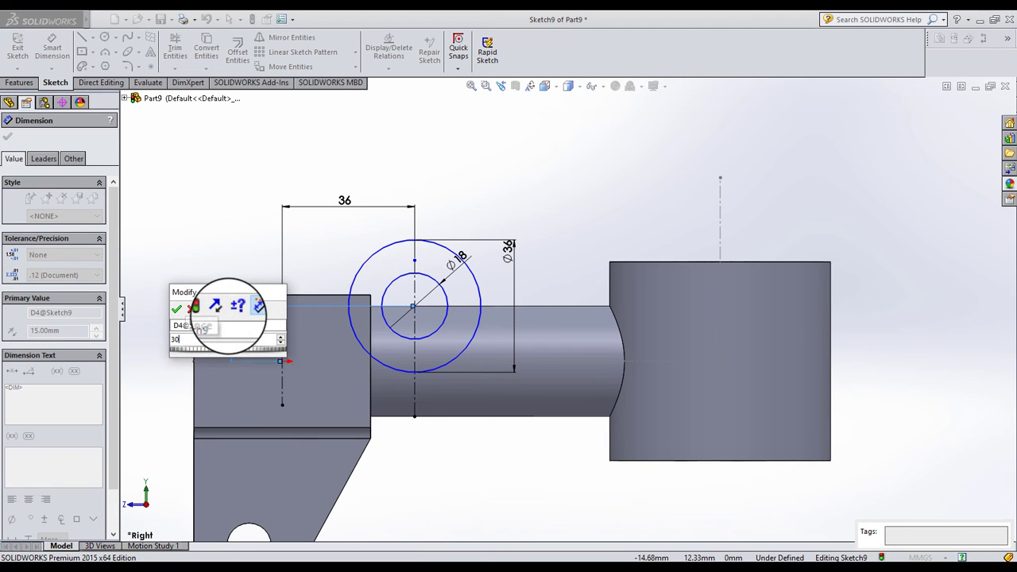
{"action": "key", "text": "Return"}
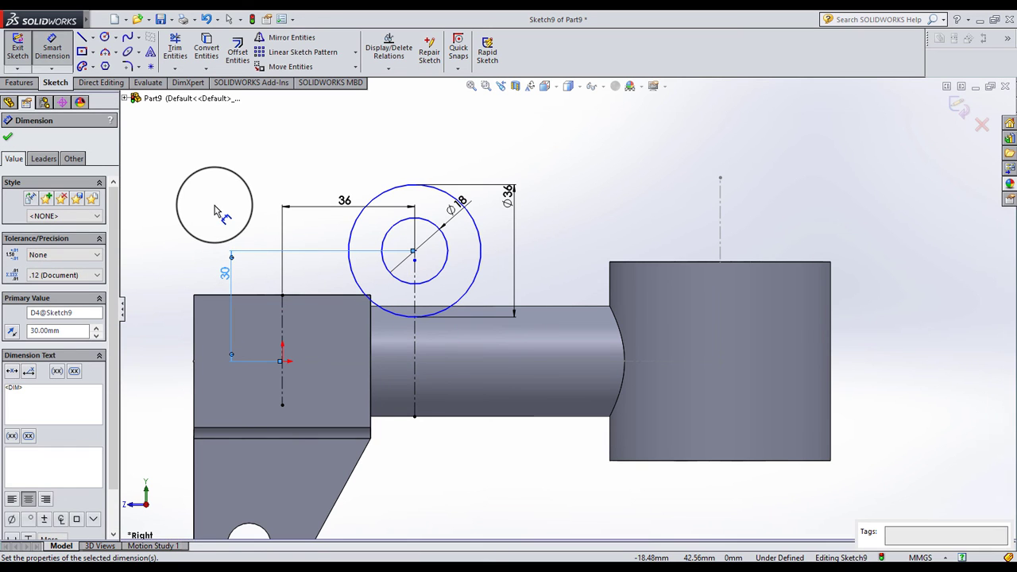
{"action": "key", "text": "Escape"}
{"action": "scroll", "coordinate": [381, 275], "scroll_direction": "down", "scroll_amount": 2}
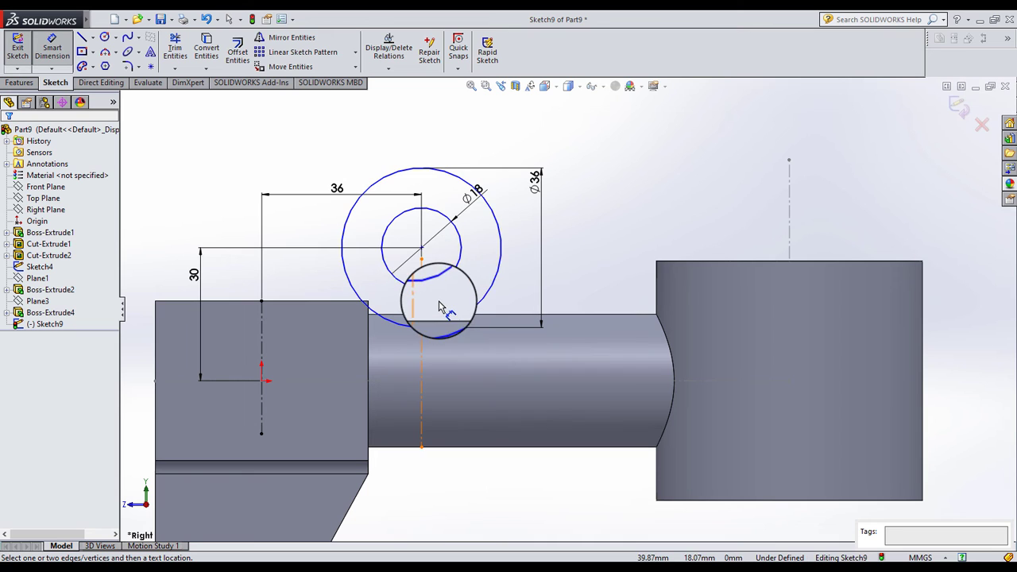
{"action": "key", "text": "Escape"}
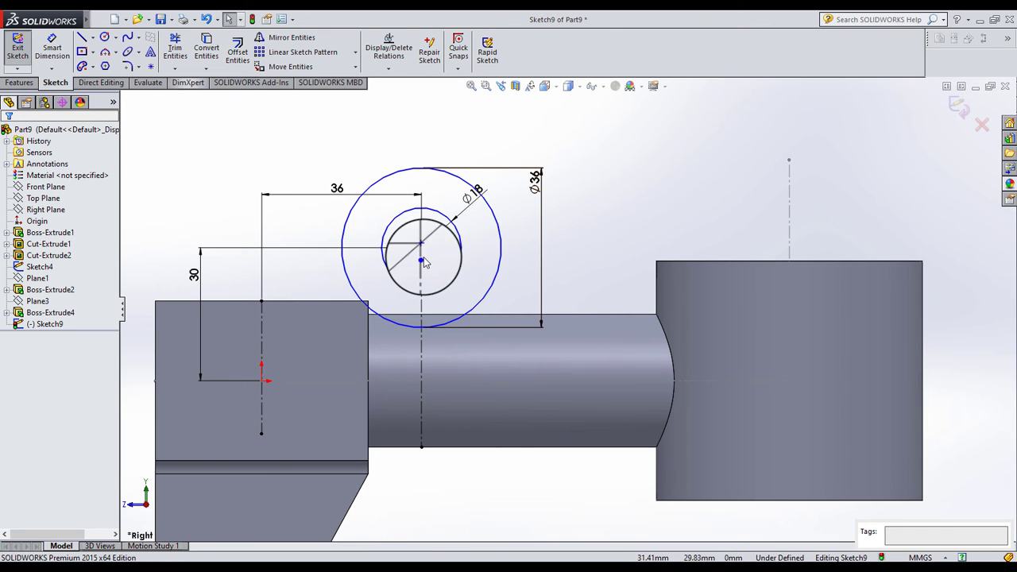
Pull the circles' centre off the arm's vertical centerline and merge it with that centerline's upper endpoint
{"action": "left_click_drag", "start_coordinate": [422, 247], "coordinate": [444, 248]}
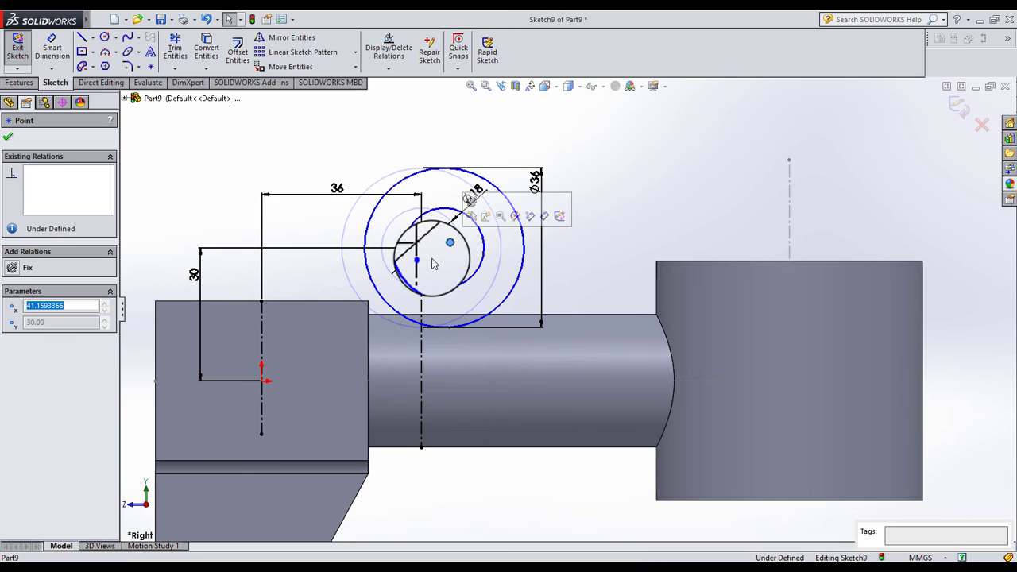
{"action": "left_click", "coordinate": [421, 260], "text": "ctrl"}
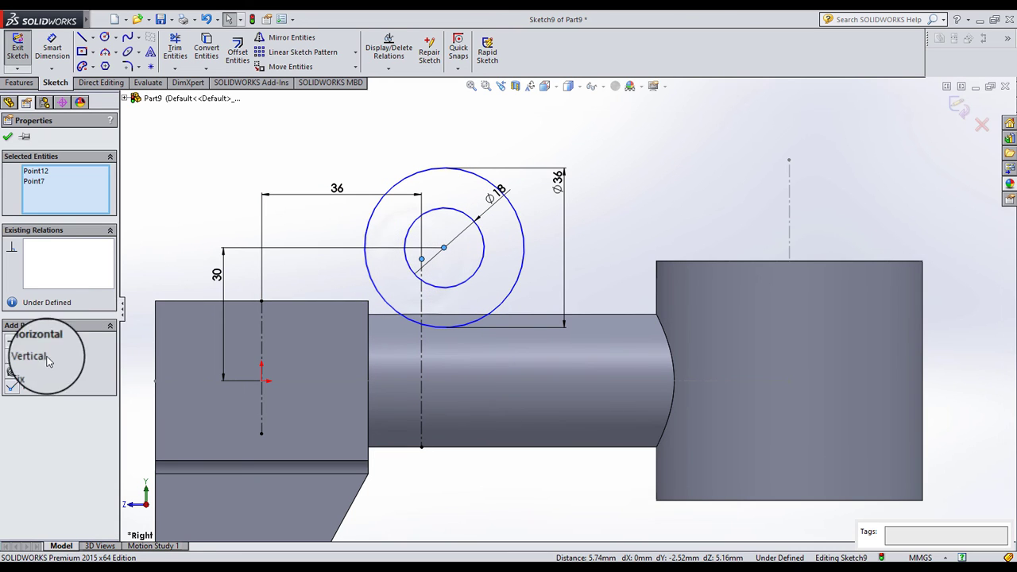
{"action": "left_click", "coordinate": [17, 390]}
{"action": "left_click", "coordinate": [626, 235]}
{"action": "scroll", "coordinate": [482, 283], "scroll_direction": "up", "scroll_amount": 2}
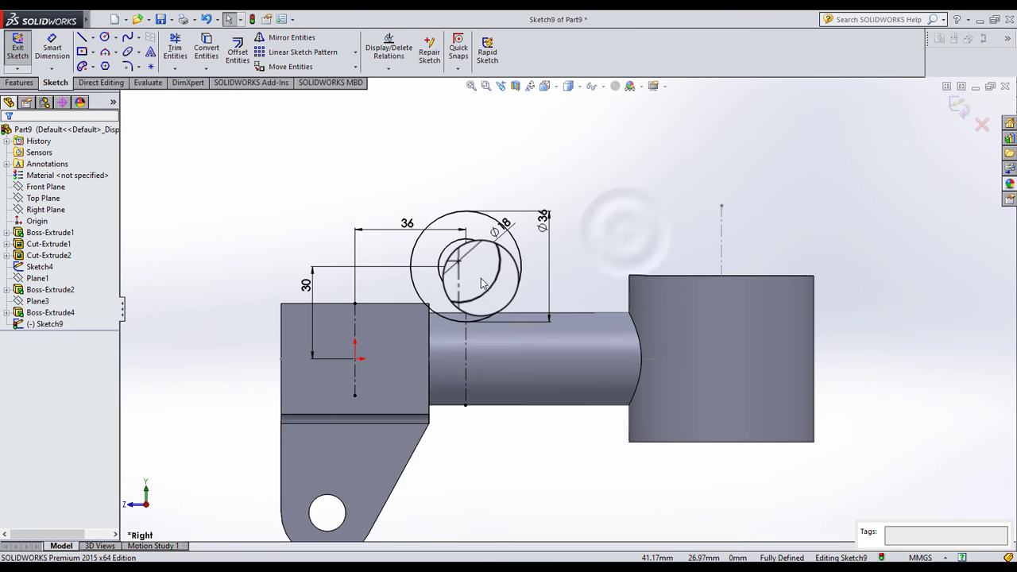
Draw a vertical line beside the outer circle, on the block side, ending on the block's top edge
{"action": "scroll", "coordinate": [481, 282], "scroll_direction": "down", "scroll_amount": 2}
{"action": "left_click", "coordinate": [82, 36]}
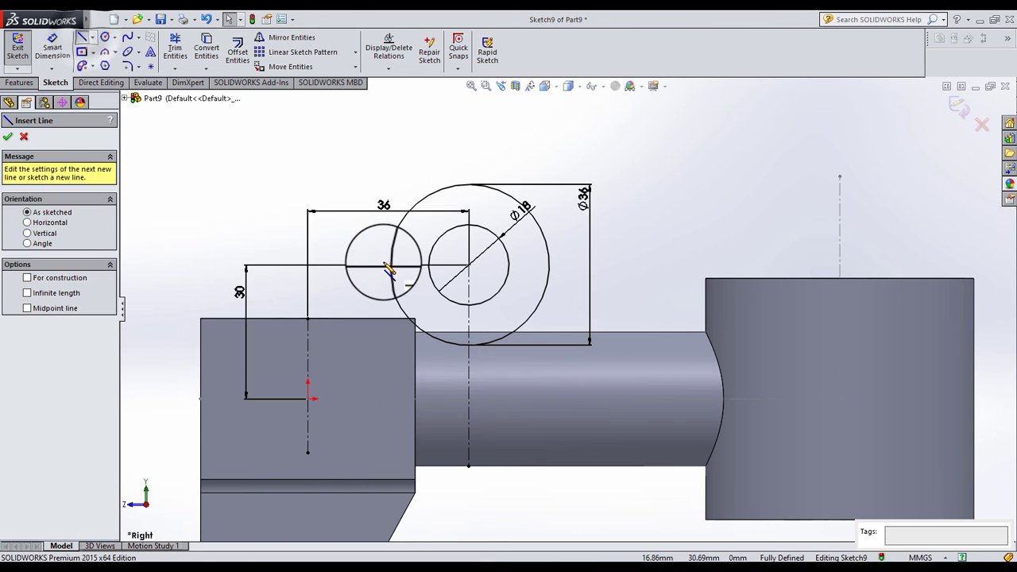
{"action": "left_click_drag", "start_coordinate": [391, 265], "coordinate": [387, 327]}
{"action": "left_click", "coordinate": [381, 320]}
{"action": "key", "text": "Escape"}
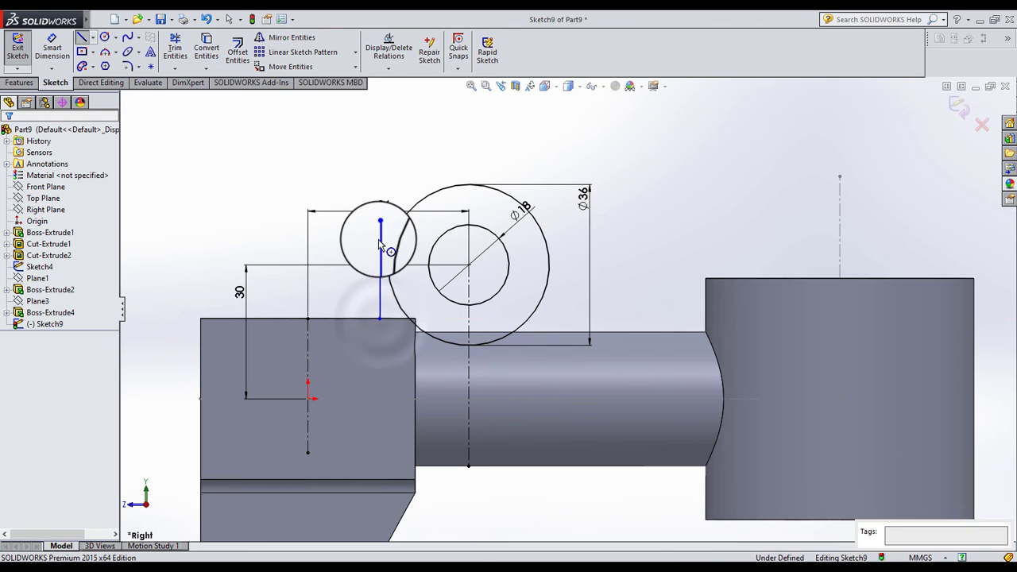
Make the new vertical line tangent to the 36 mm circle
{"action": "left_click", "coordinate": [386, 246]}
{"action": "left_click", "coordinate": [390, 240], "text": "ctrl"}
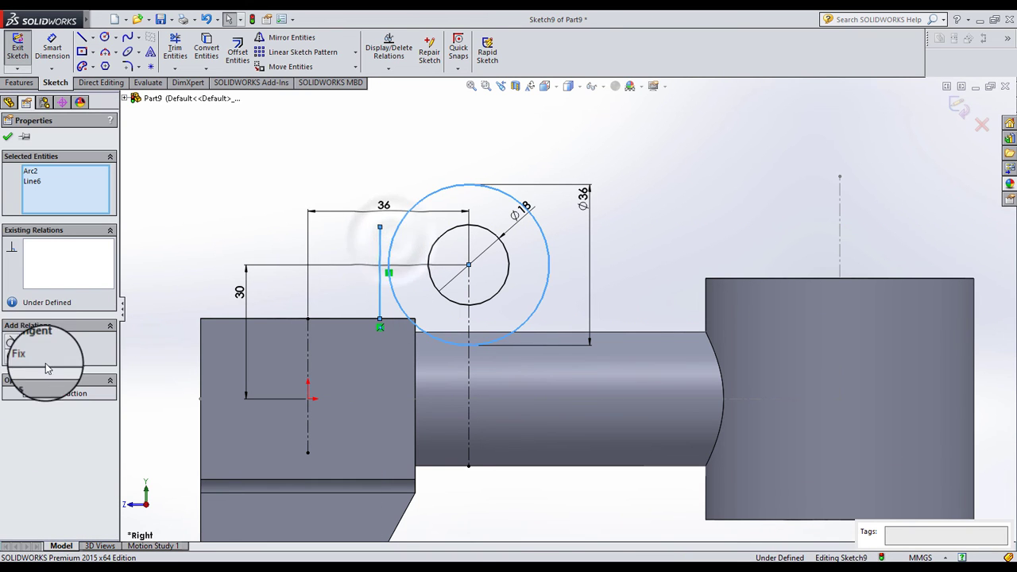
{"action": "left_click", "coordinate": [36, 341]}
{"action": "left_click", "coordinate": [270, 155]}
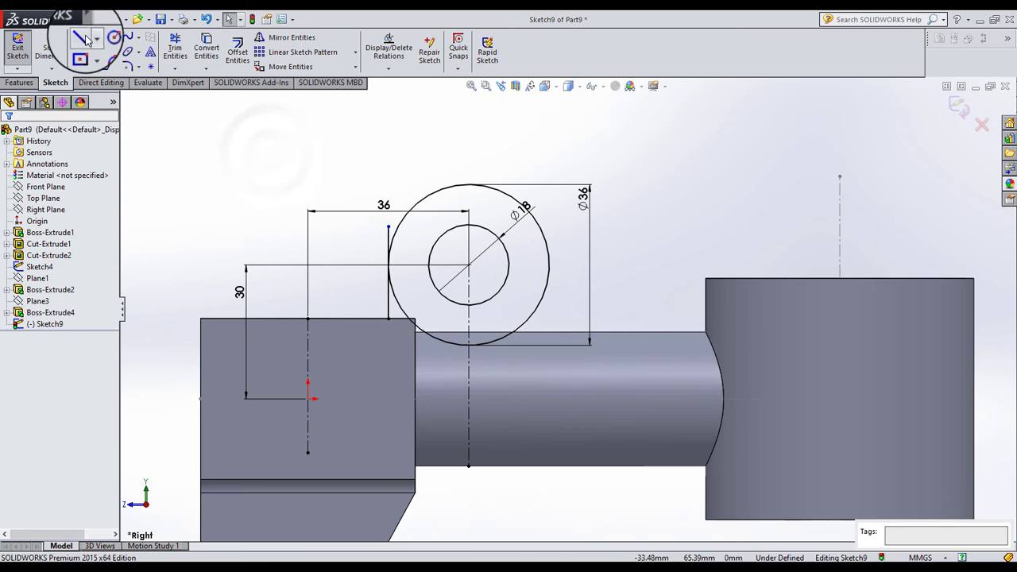
Draw a slanted line about 36 mm long from the outer circle's cylinder-facing side down onto the connecting arm
{"action": "left_click", "coordinate": [548, 251]}
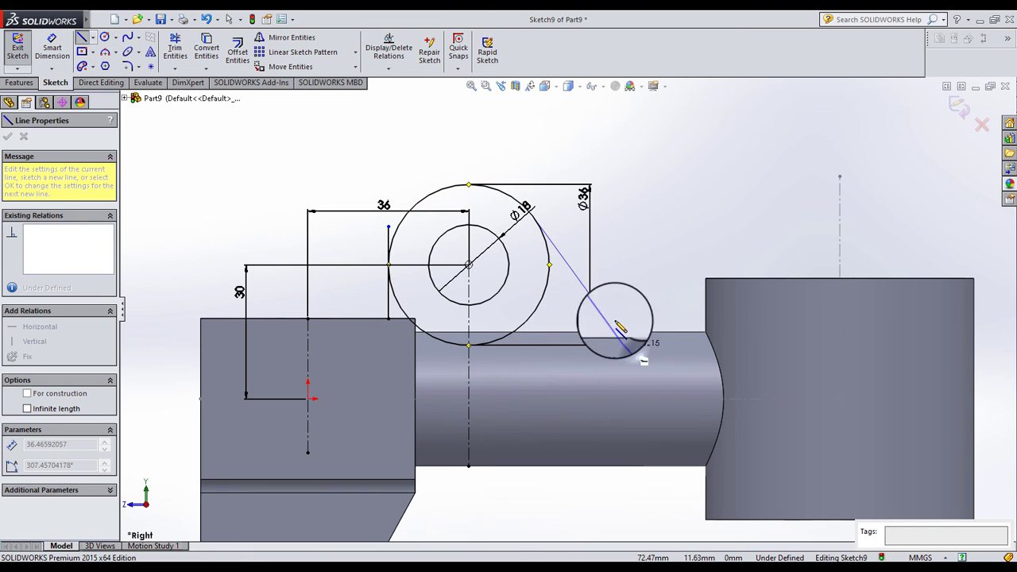
{"action": "left_click", "coordinate": [632, 343]}
{"action": "key", "text": "Escape"}
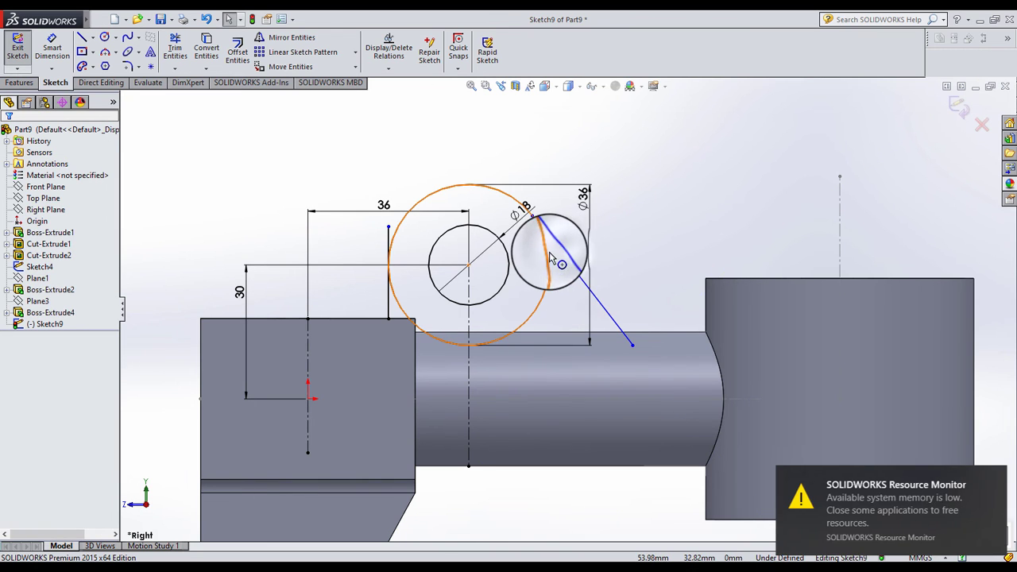
Check the tangent relation between the slanted line and the 36 mm circle
{"action": "left_click", "coordinate": [549, 252]}
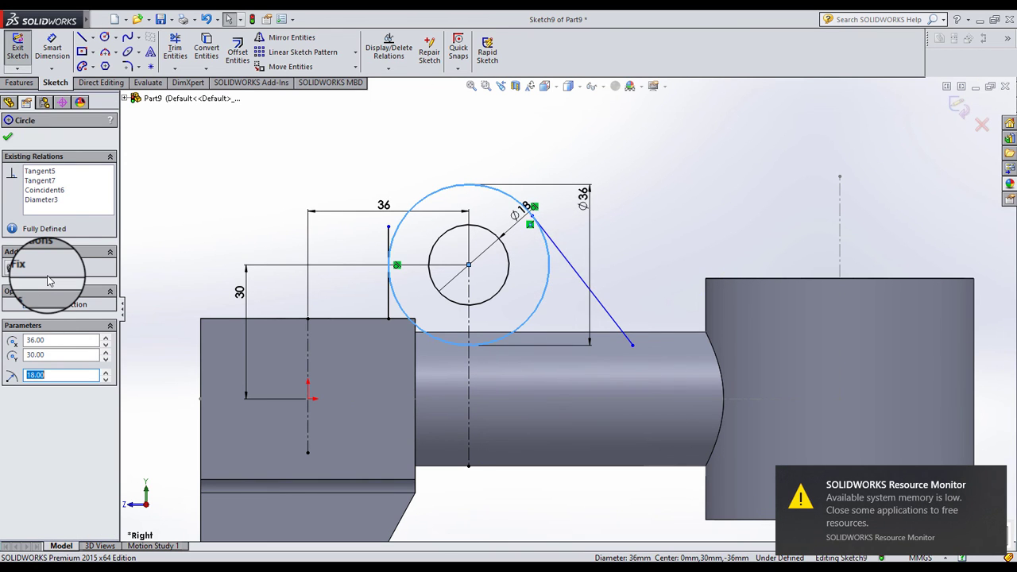
{"action": "left_click", "coordinate": [557, 253]}
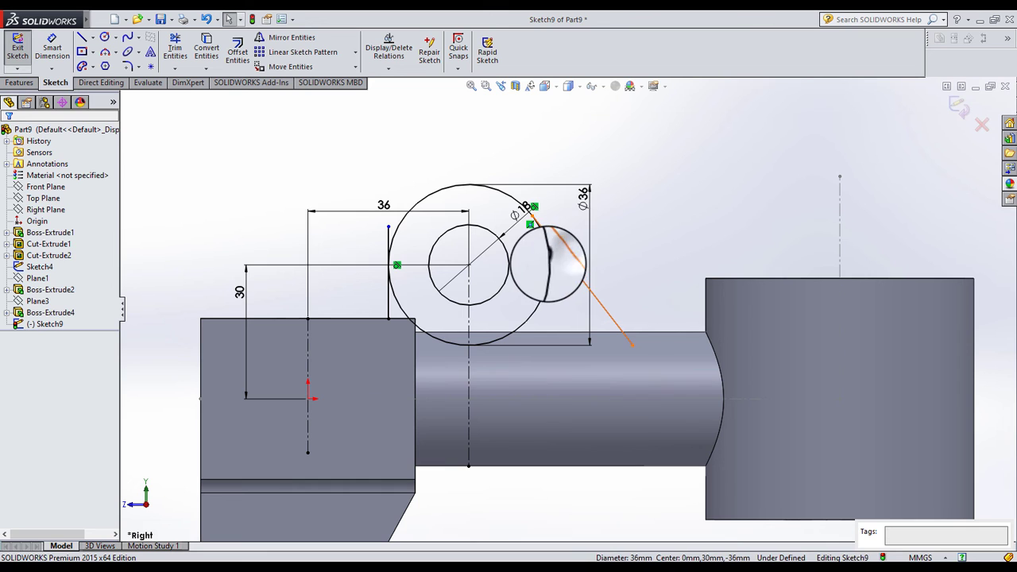
{"action": "left_click", "coordinate": [556, 252]}
{"action": "left_click", "coordinate": [548, 266], "text": "ctrl"}
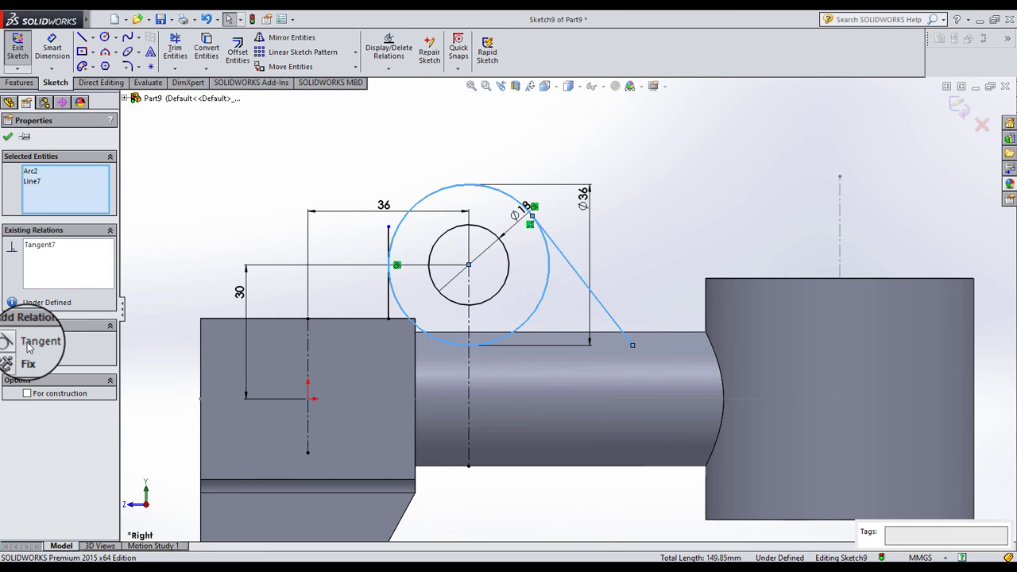
{"action": "left_click", "coordinate": [627, 228]}
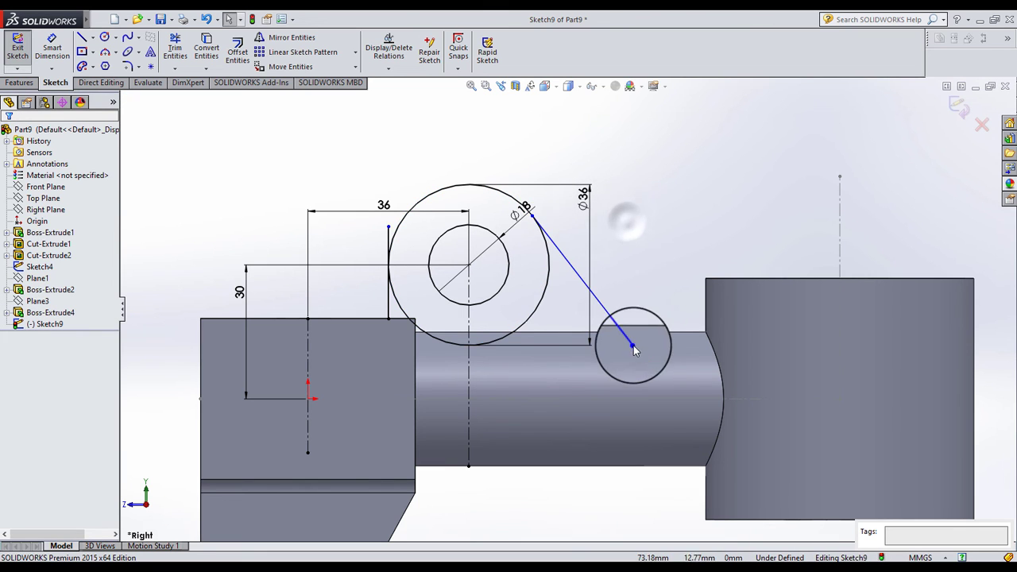
Dimension the horizontal distance from the circles' centre to the slanted line's lower endpoint as 30 mm
{"action": "scroll", "coordinate": [633, 346], "scroll_direction": "down", "scroll_amount": 2}
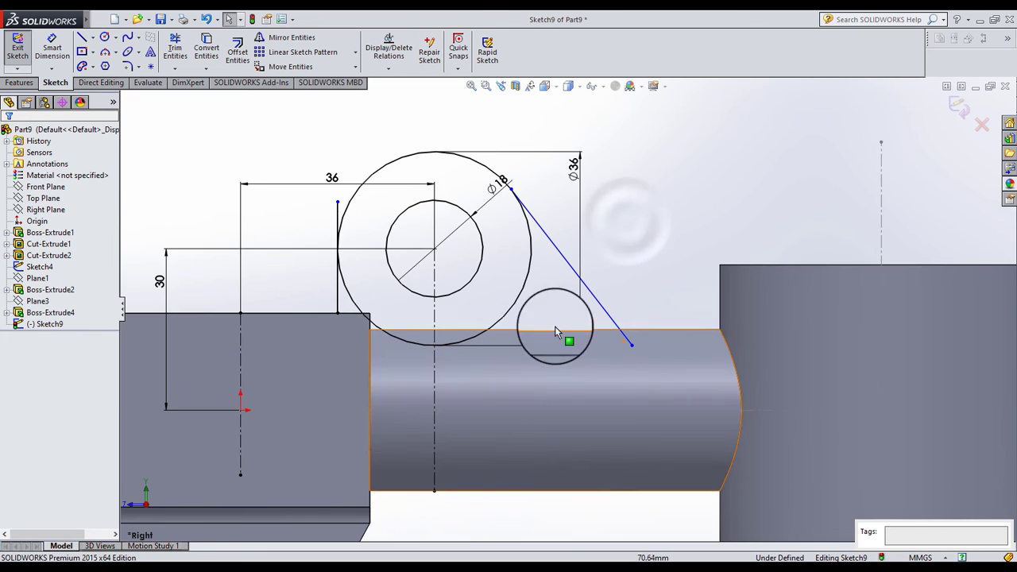
{"action": "left_click", "coordinate": [63, 54]}
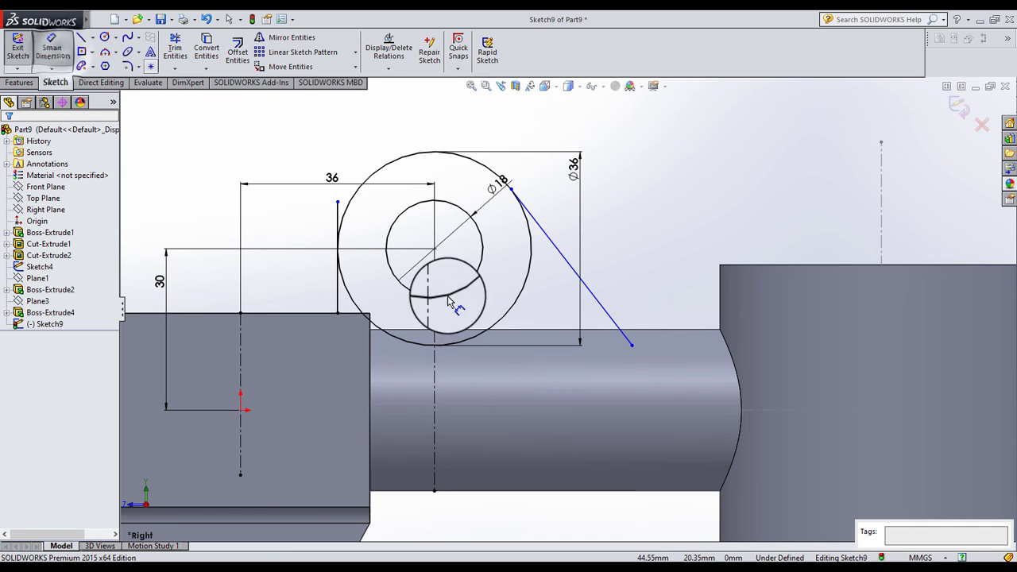
{"action": "left_click", "coordinate": [656, 342]}
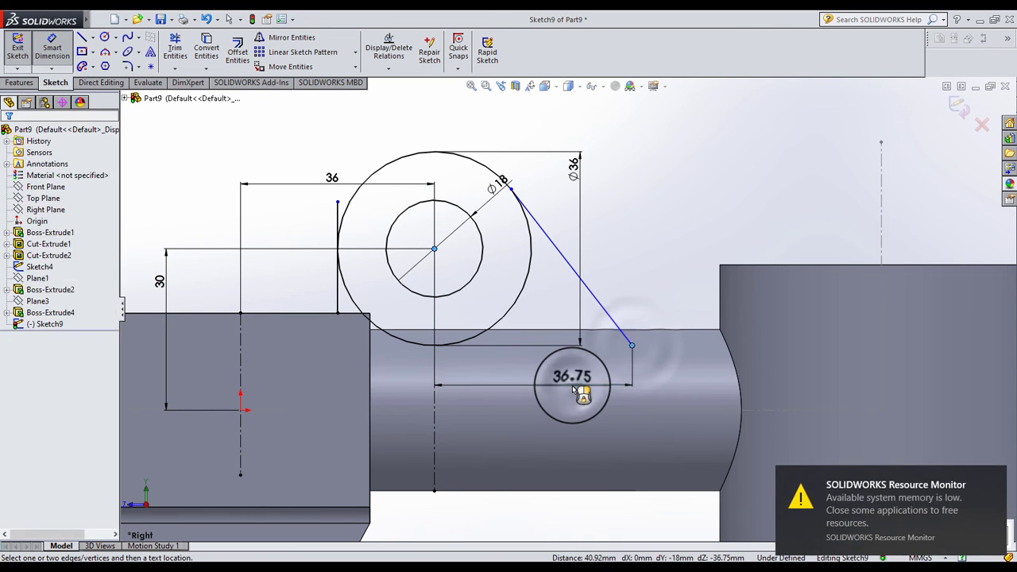
{"action": "left_click", "coordinate": [575, 389]}
{"action": "key", "text": "Return"}
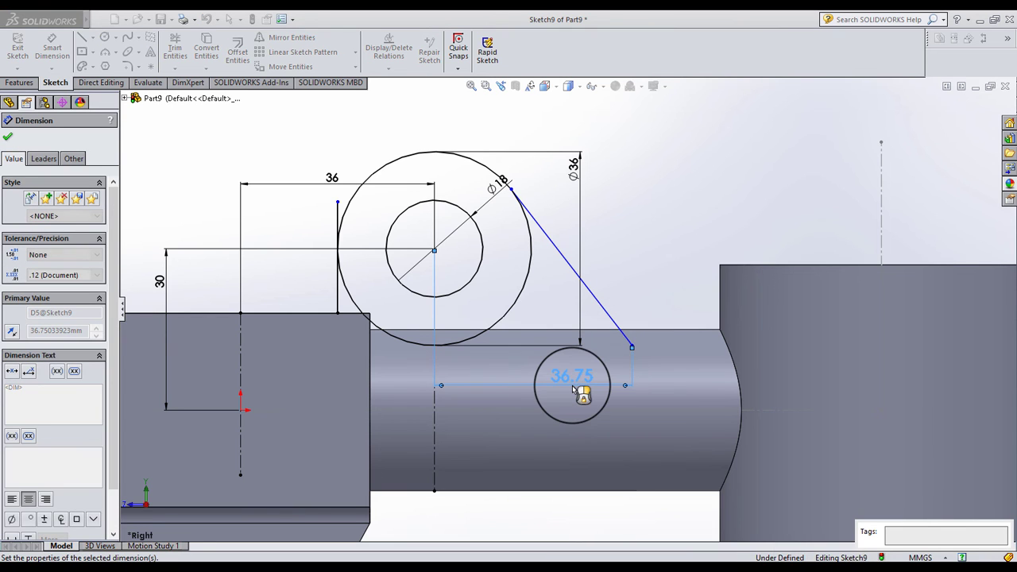
{"action": "key", "text": "Escape"}
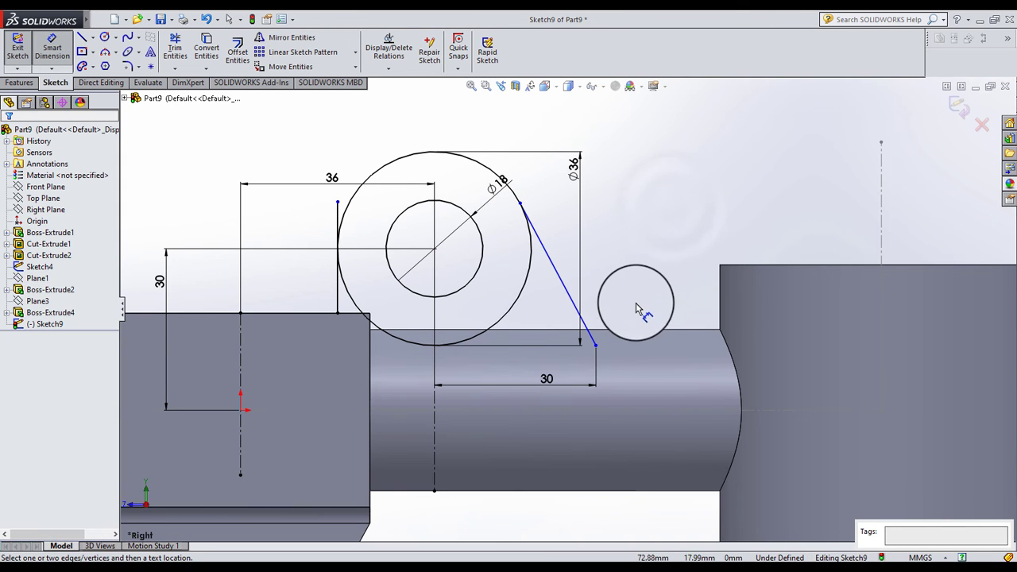
{"action": "key", "text": "Escape"}
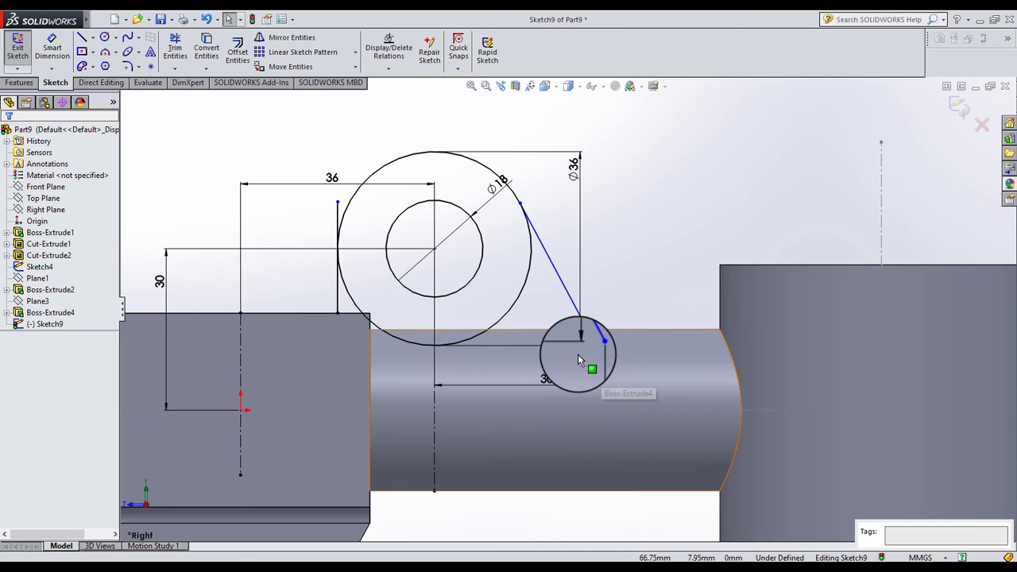
Close the outline with a 48 mm horizontal base line joined up to the vertical side, and pull the base slightly below the outer circle
{"action": "left_click", "coordinate": [82, 38]}
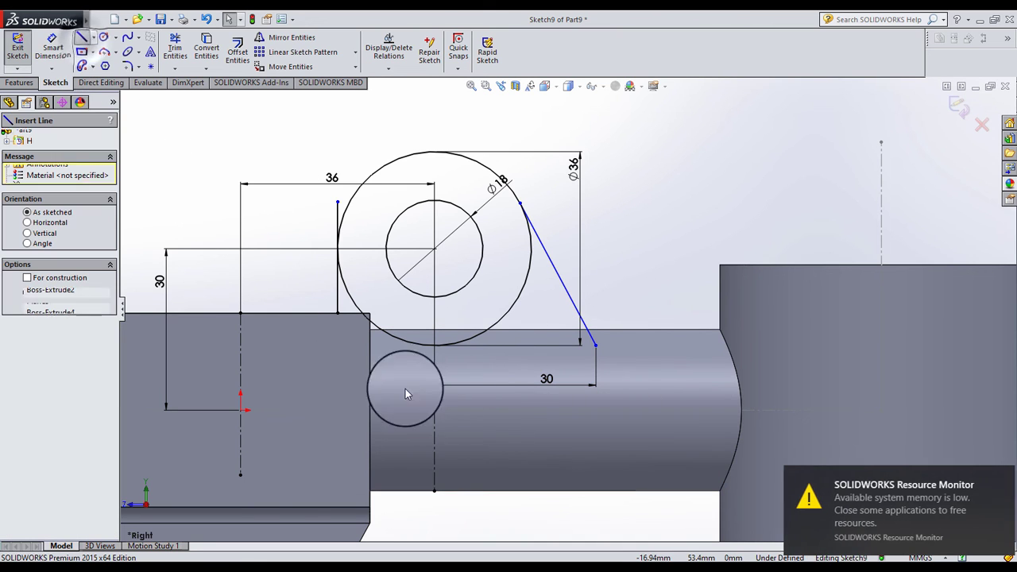
{"action": "left_click", "coordinate": [595, 344]}
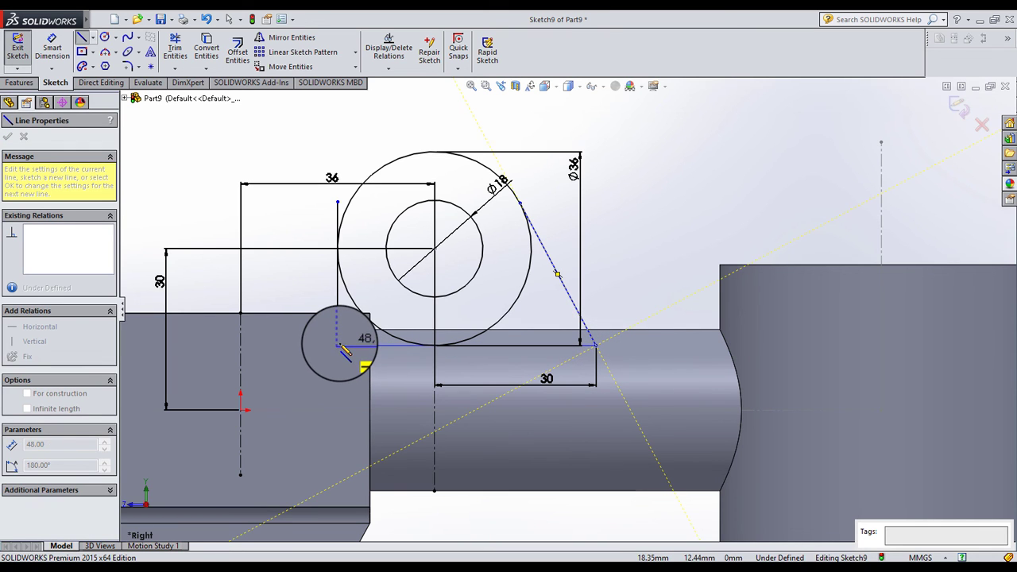
{"action": "left_click", "coordinate": [338, 345]}
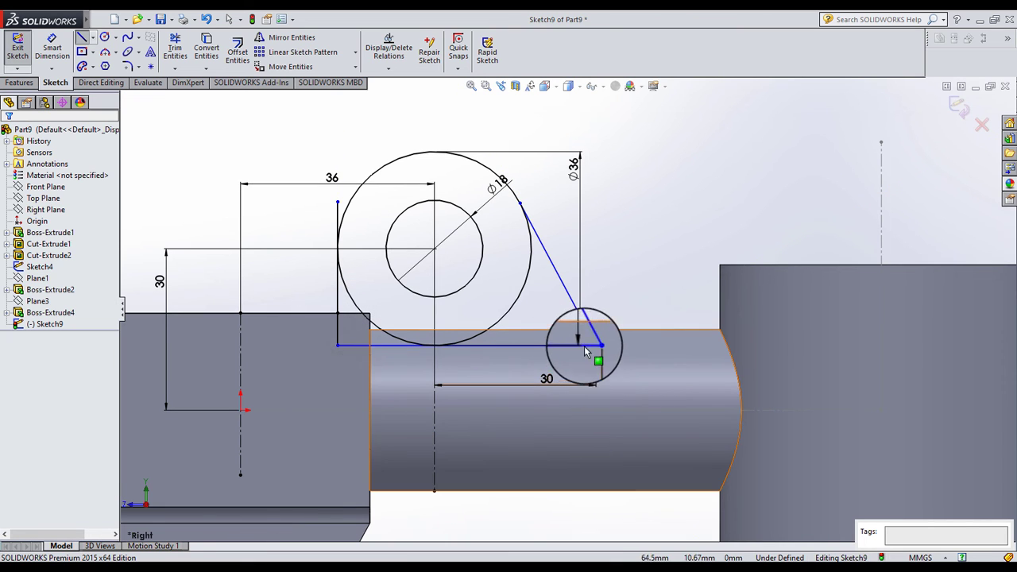
{"action": "key", "text": "Escape"}
{"action": "mouse_move", "coordinate": [500, 349]}
{"action": "left_mouse_down"}
{"action": "mouse_move", "coordinate": [496, 389]}
{"action": "mouse_move", "coordinate": [502, 364]}
{"action": "left_mouse_up"}
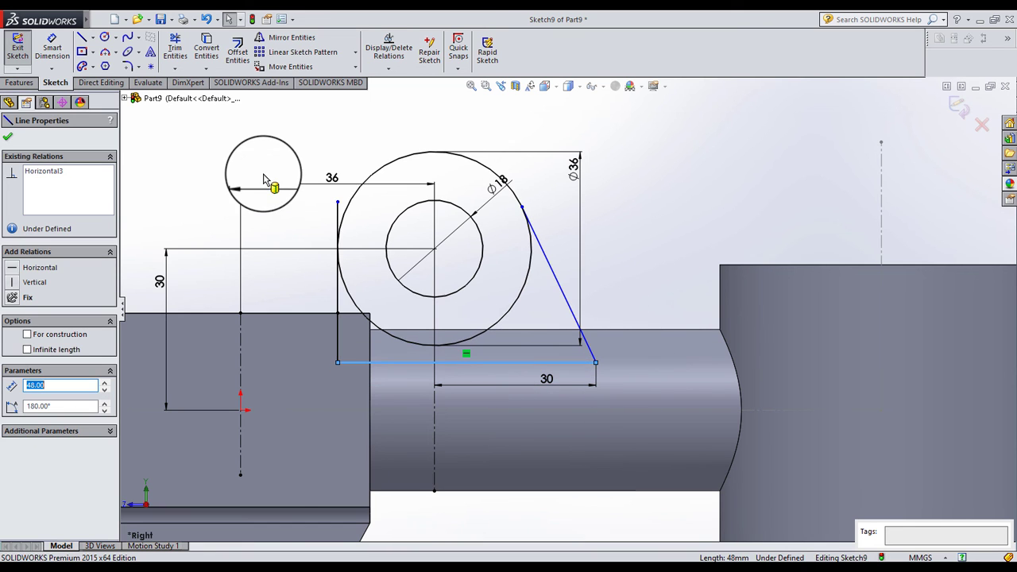
Trim the part of the vertical side line that extends above its tangent point on the outer circle
{"action": "left_click", "coordinate": [183, 51]}
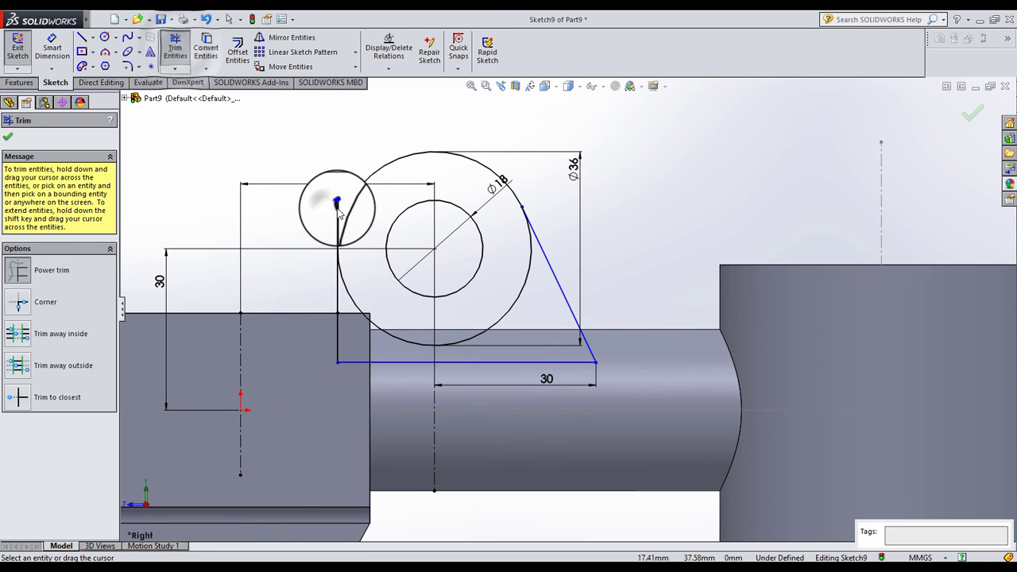
{"action": "left_click_drag", "start_coordinate": [335, 209], "coordinate": [342, 207]}
{"action": "key", "text": "Escape"}
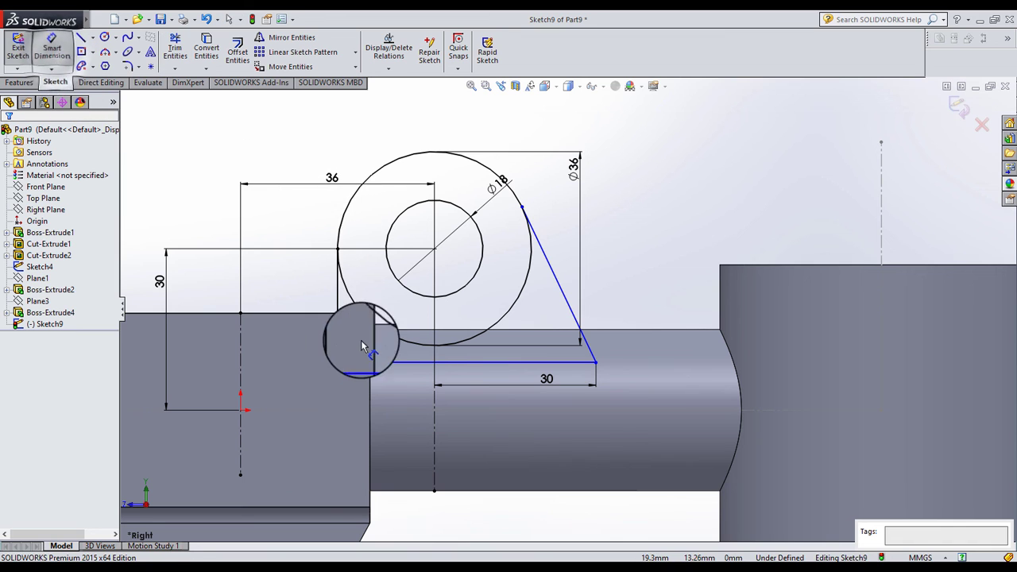
Dimension the short vertical segment between the block's top edge and the base line as 8 mm
{"action": "left_click", "coordinate": [337, 345]}
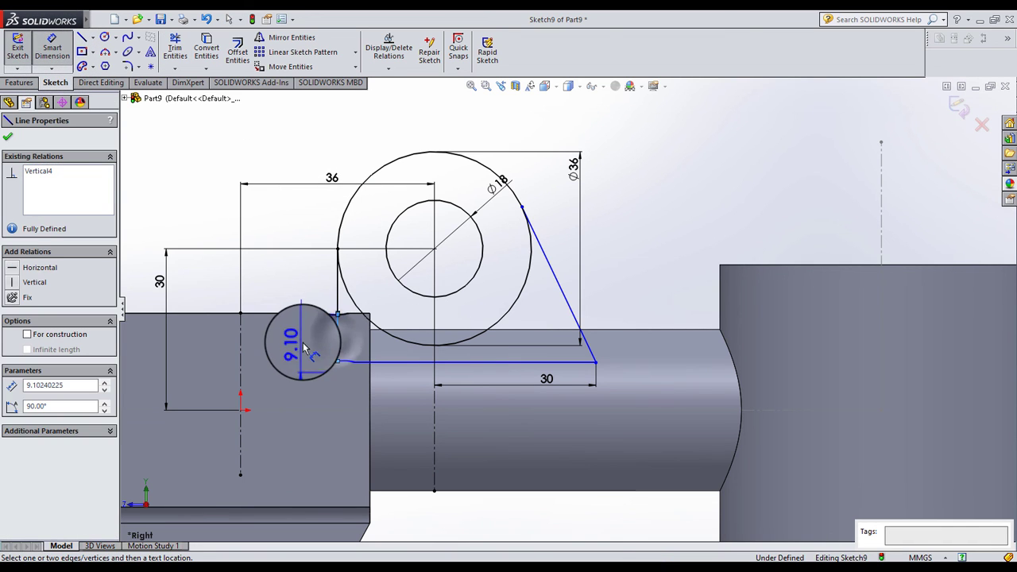
{"action": "left_click", "coordinate": [303, 347]}
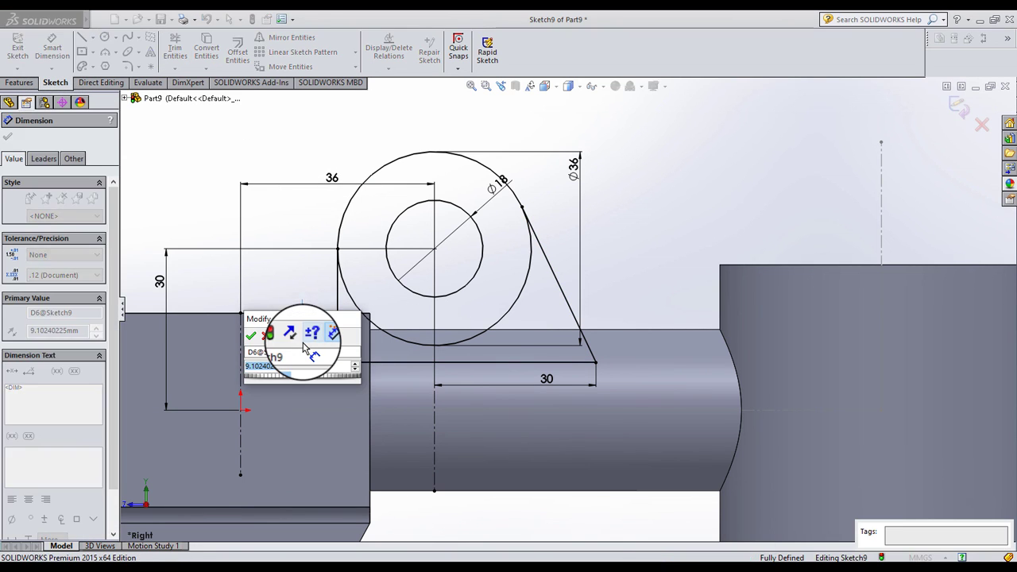
{"action": "type", "text": "8"}
{"action": "key", "text": "Return"}
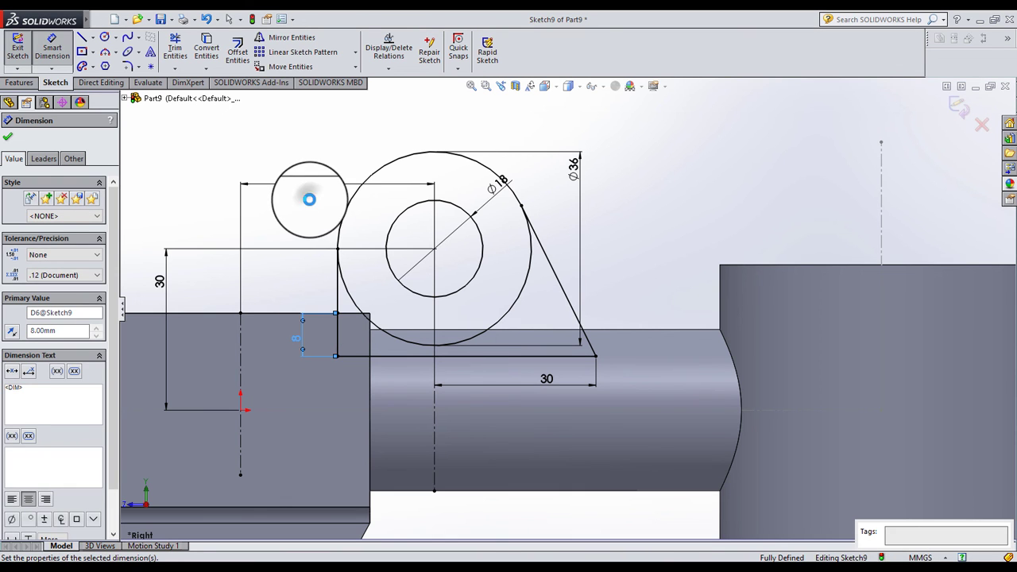
Trim away the lower arc of the 36 mm circle between the two tangent sides
{"action": "left_click", "coordinate": [175, 49]}
{"action": "left_click_drag", "start_coordinate": [356, 276], "coordinate": [355, 306]}
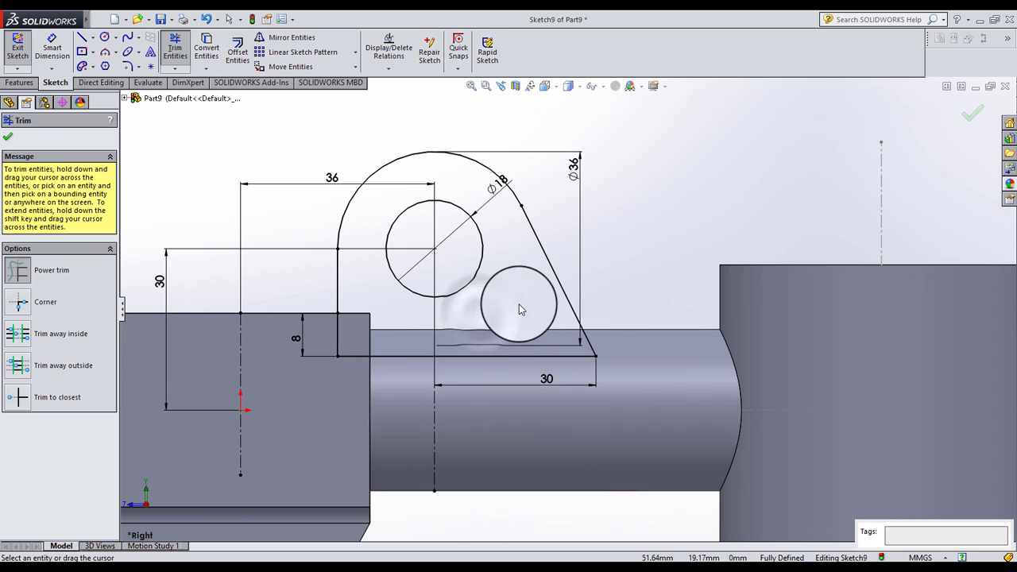
{"action": "key", "text": "ctrl+7"}
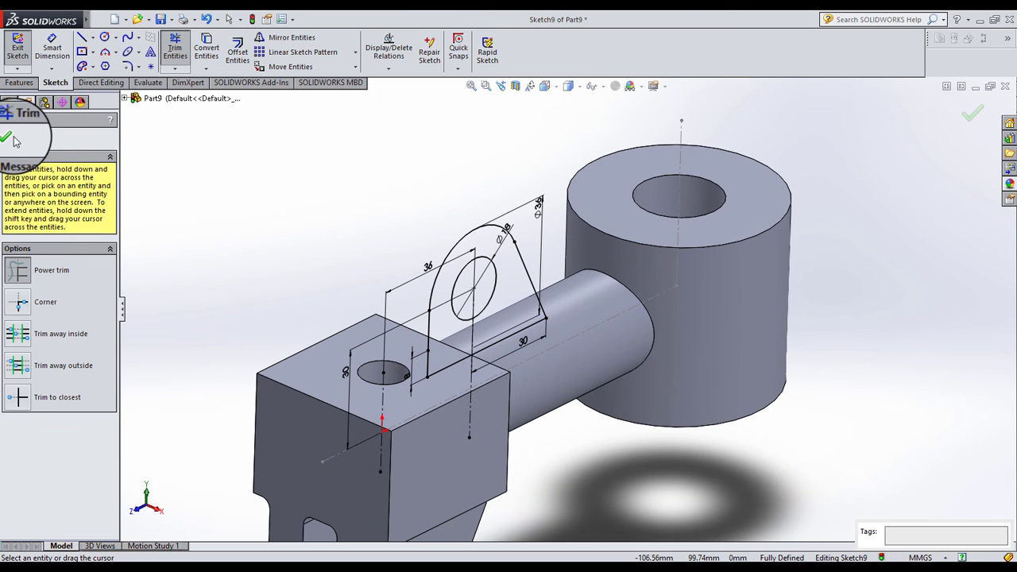
{"action": "left_click", "coordinate": [13, 141]}
Extrude the lug profile 12 mm with the Mid Plane end condition, merged with the part
{"action": "left_click", "coordinate": [19, 83]}
{"action": "left_click", "coordinate": [23, 49]}
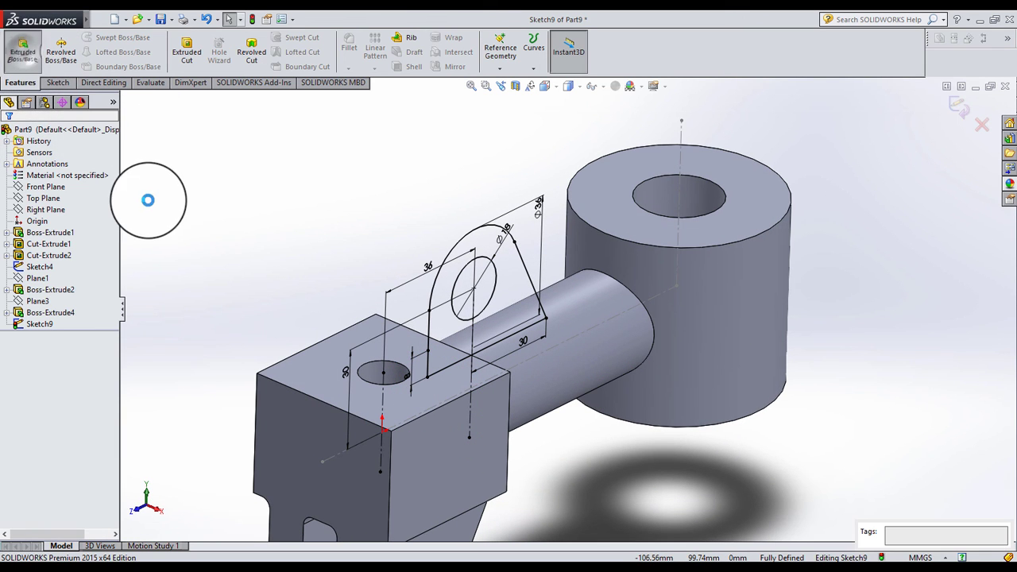
{"action": "left_click", "coordinate": [66, 211]}
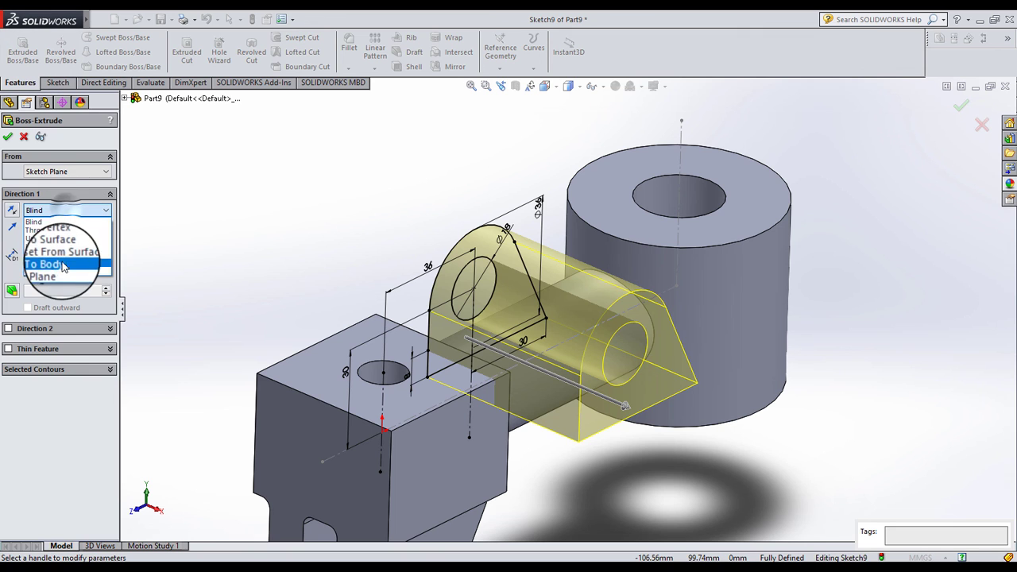
{"action": "left_click", "coordinate": [62, 276]}
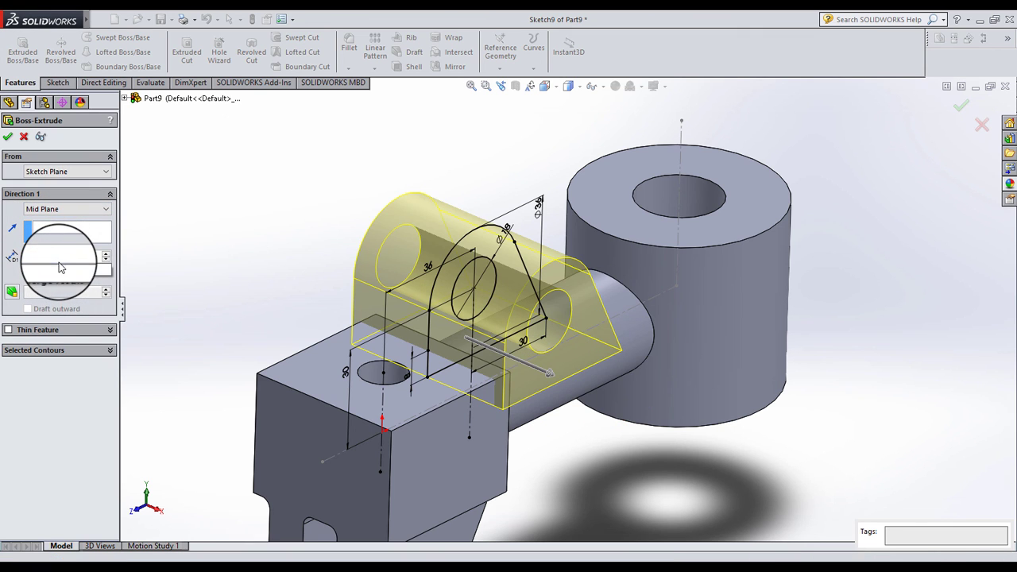
{"action": "type", "text": "12"}
{"action": "key", "text": "Return"}
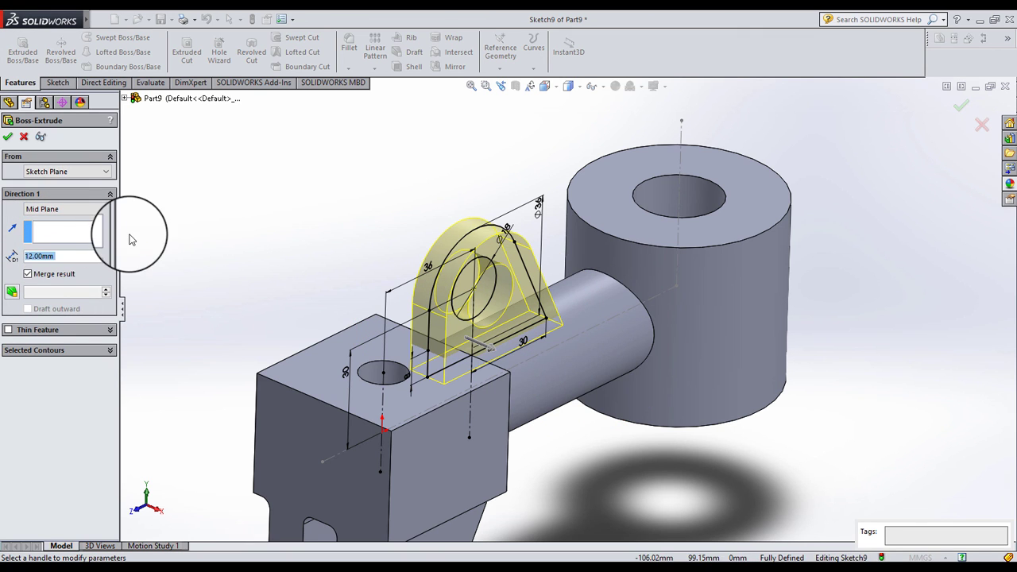
{"action": "left_click", "coordinate": [7, 140]}
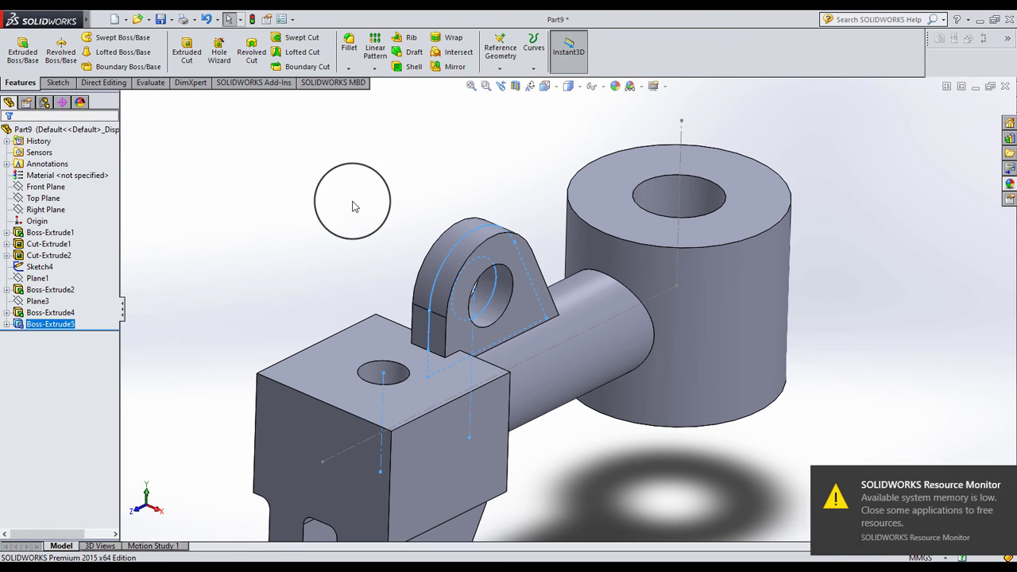
Fillet the two edges where the lug's end faces meet the block top and the round arm with a 3 mm radius
{"action": "middle_click_drag", "start_coordinate": [452, 322], "coordinate": [393, 166]}
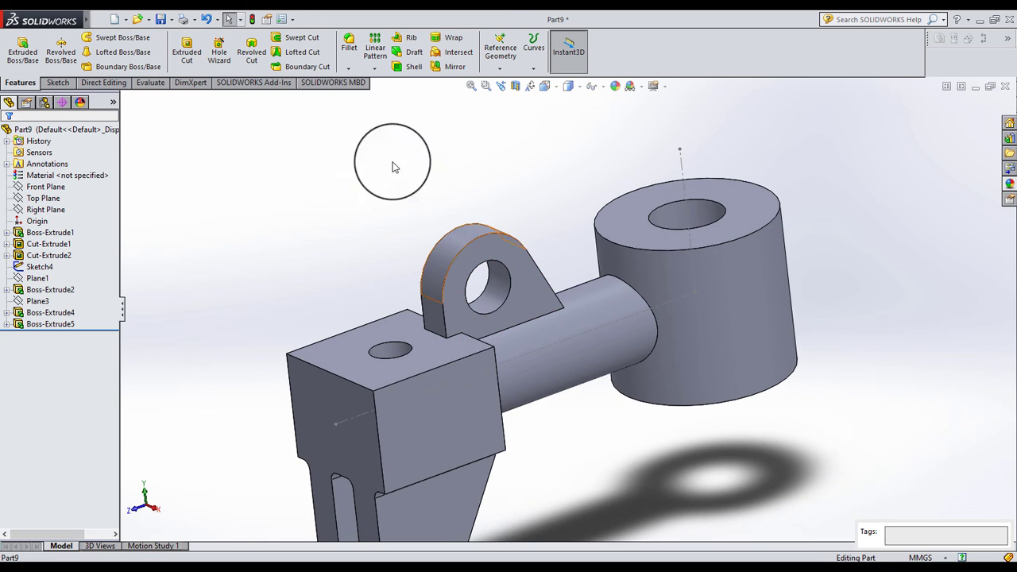
{"action": "left_click", "coordinate": [349, 48]}
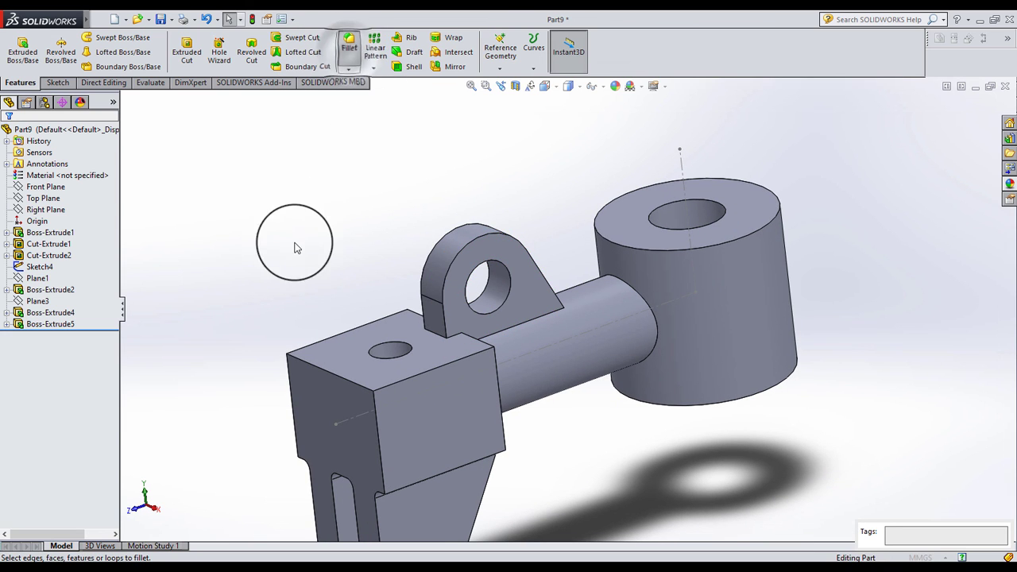
{"action": "left_click", "coordinate": [68, 371]}
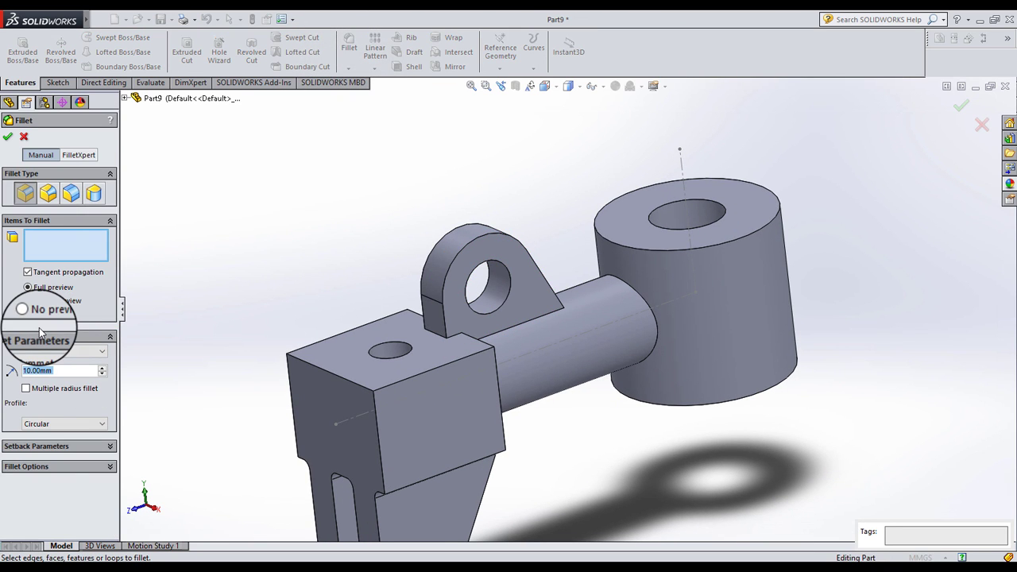
{"action": "type", "text": "3"}
{"action": "key", "text": "Return"}
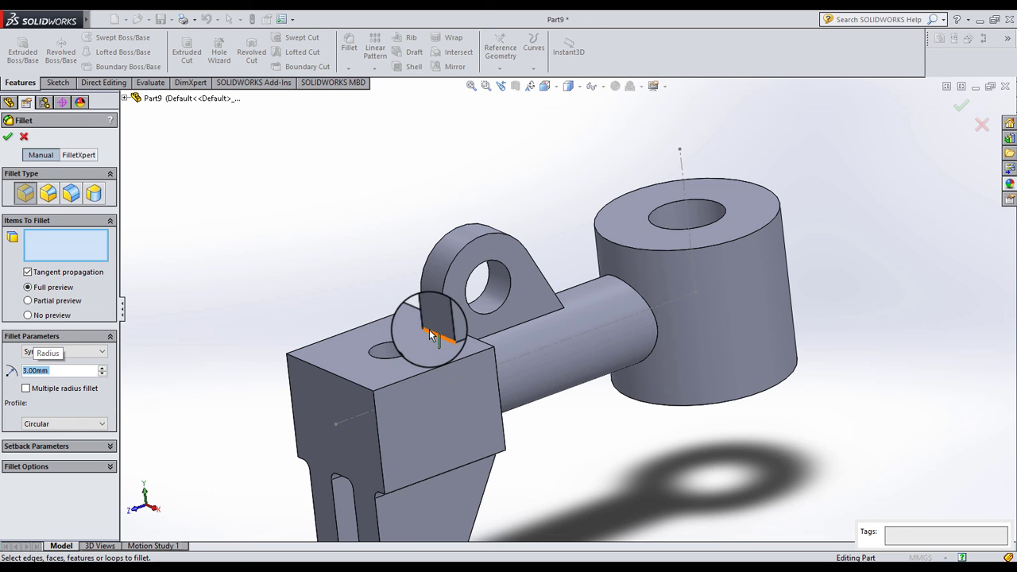
{"action": "middle_click_drag", "start_coordinate": [465, 313], "coordinate": [429, 379]}
{"action": "scroll", "coordinate": [552, 302], "scroll_direction": "down", "scroll_amount": 4}
{"action": "left_click", "coordinate": [601, 337]}
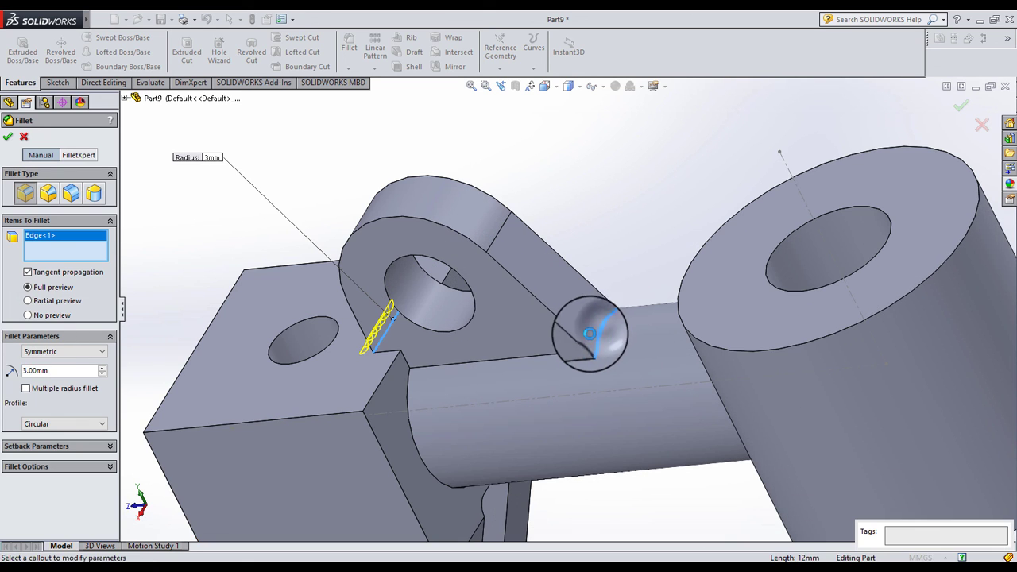
{"action": "right_click", "coordinate": [410, 161]}
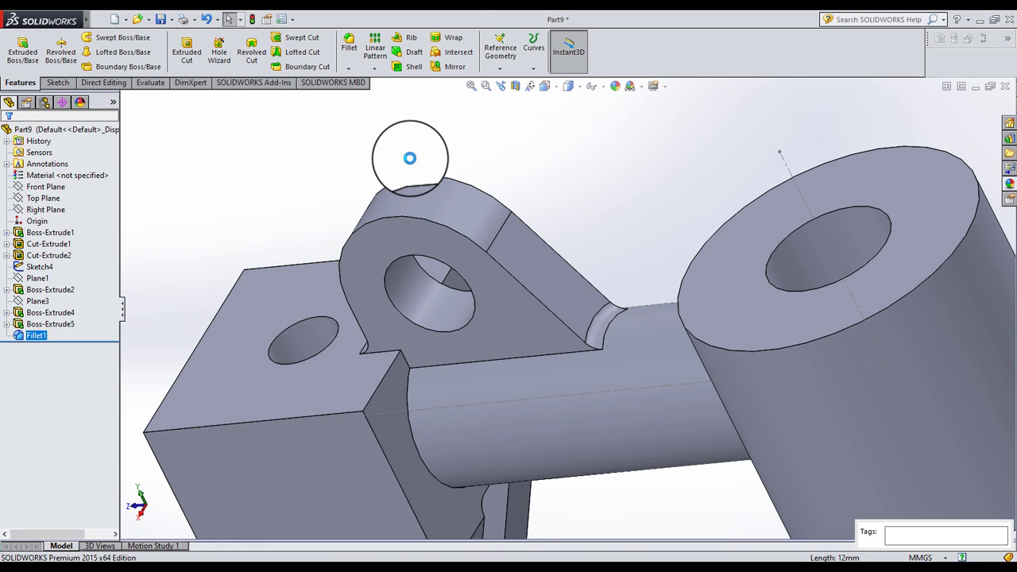
Apply a medium blue colour (RGB 128, 128, 255) from the standard swatches to the whole part
{"action": "scroll", "coordinate": [490, 279], "scroll_direction": "up", "scroll_amount": 5}
{"action": "middle_click_drag", "start_coordinate": [512, 297], "coordinate": [602, 271]}
{"action": "scroll", "coordinate": [584, 331], "scroll_direction": "down", "scroll_amount": 2}
{"action": "left_click", "coordinate": [465, 344]}
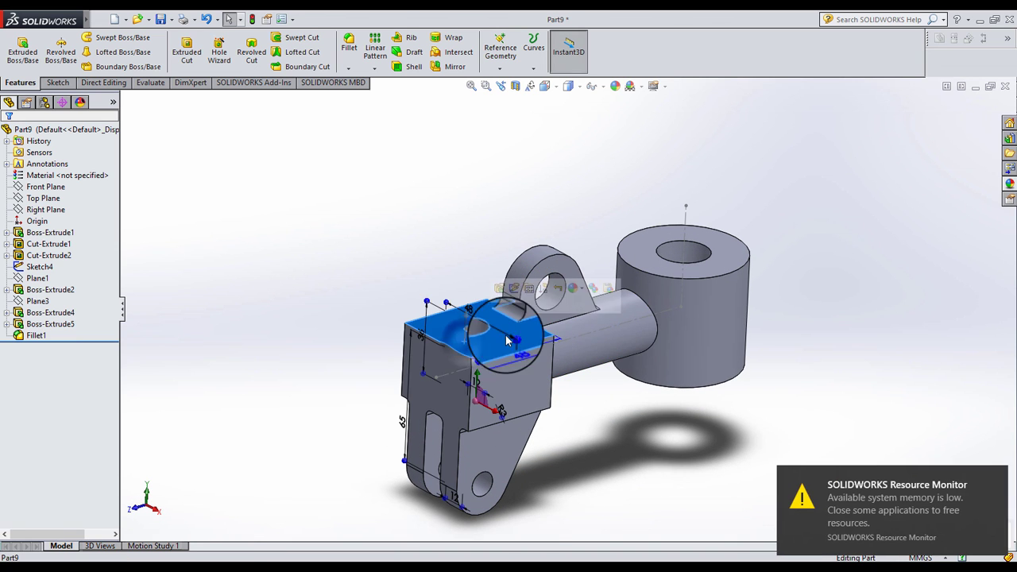
{"action": "left_click", "coordinate": [580, 287]}
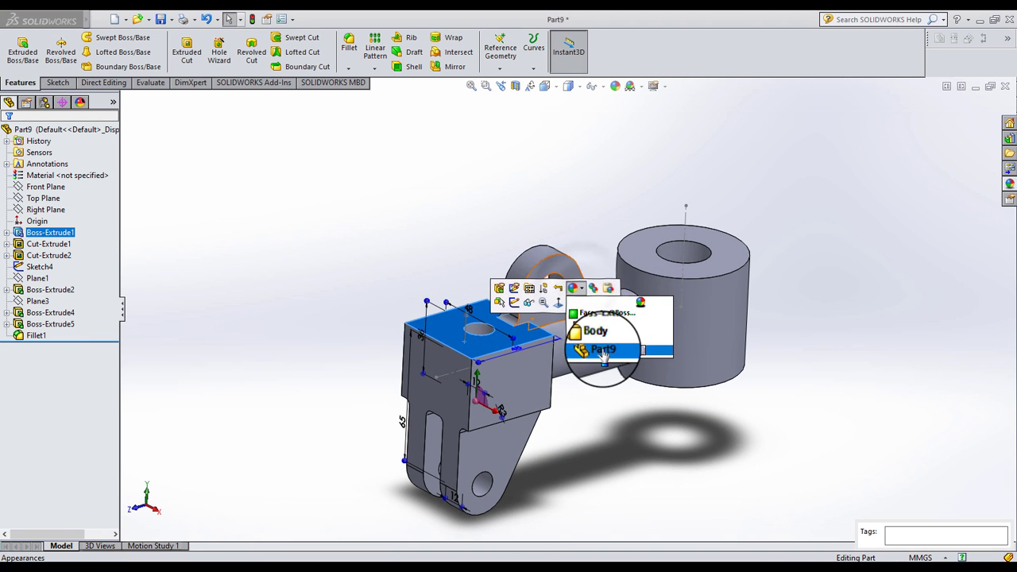
{"action": "left_click", "coordinate": [601, 350]}
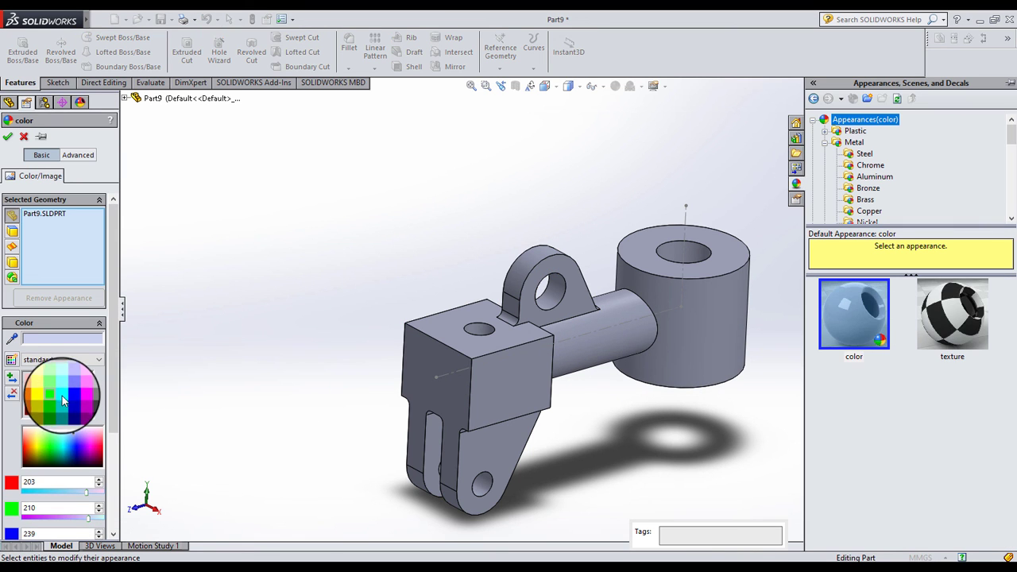
{"action": "left_click", "coordinate": [69, 388]}
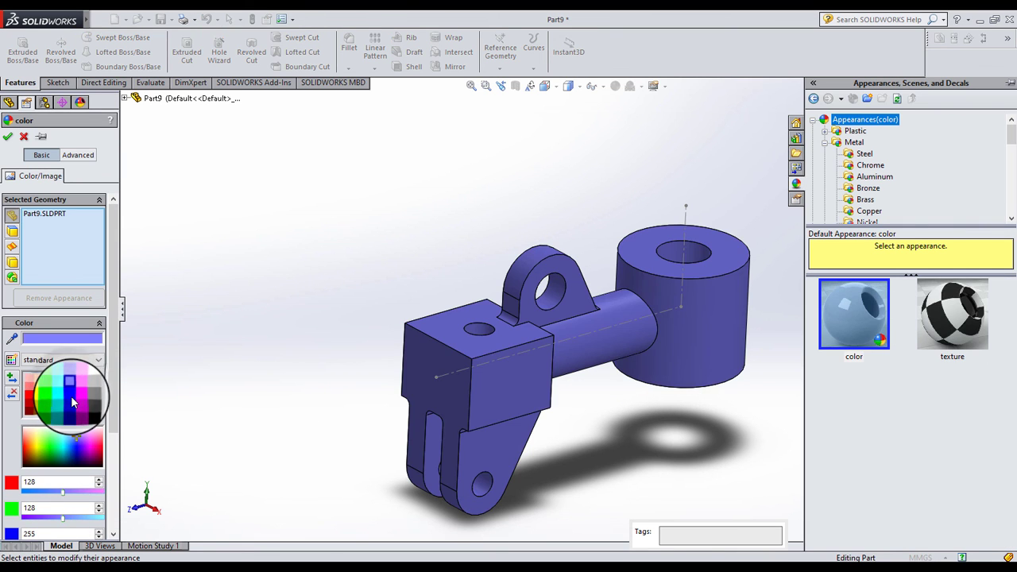
{"action": "left_click", "coordinate": [8, 135]}
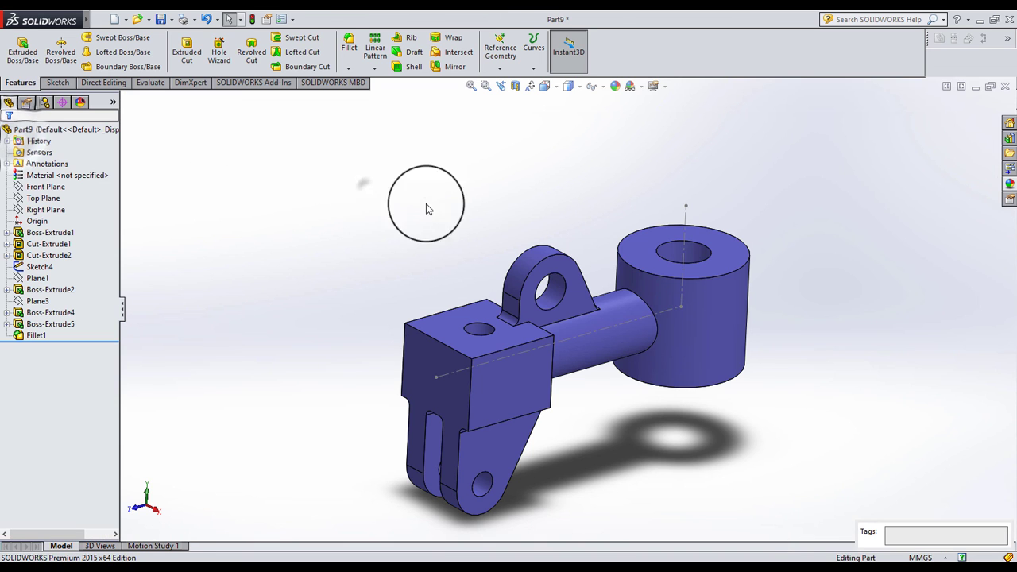
Hide all sketches so the construction centerlines through the arm and cylinder are no longer displayed
{"action": "middle_click_drag", "start_coordinate": [669, 305], "coordinate": [650, 346]}
{"action": "scroll", "coordinate": [651, 348], "scroll_direction": "down", "scroll_amount": 2}
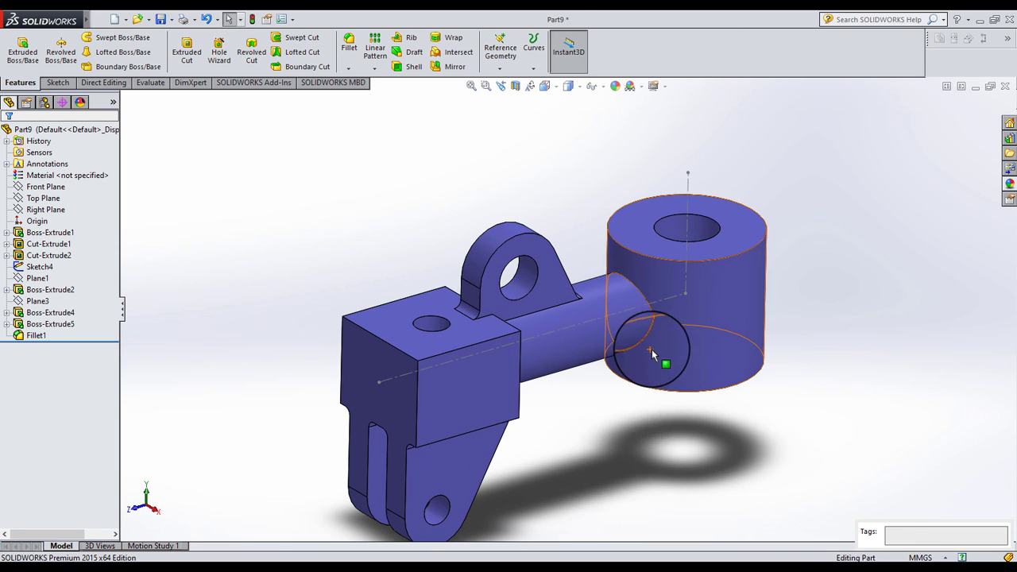
{"action": "scroll", "coordinate": [556, 525], "scroll_direction": "down", "scroll_amount": 3}
{"action": "scroll", "coordinate": [547, 507], "scroll_direction": "up", "scroll_amount": 2}
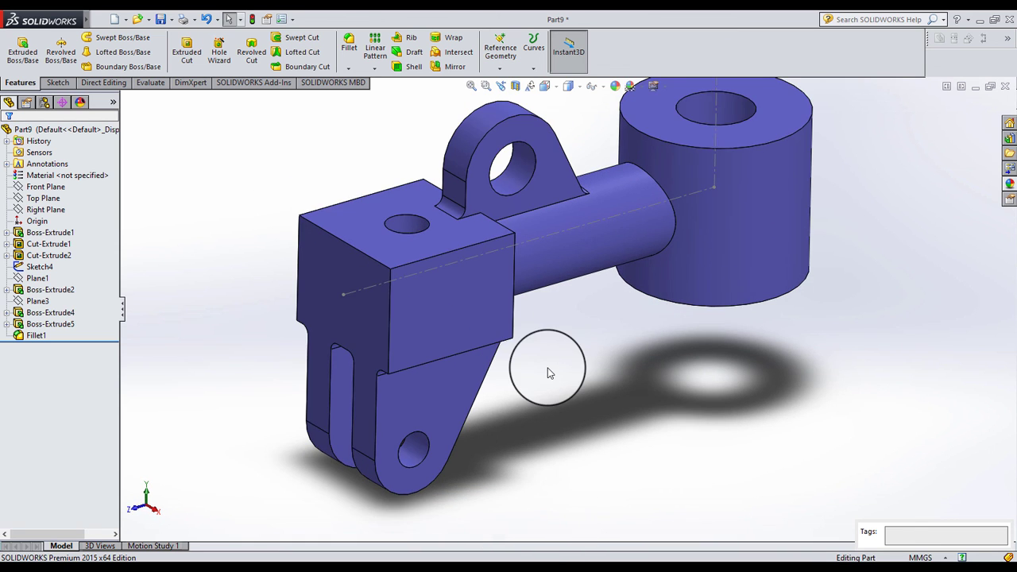
{"action": "scroll", "coordinate": [548, 373], "scroll_direction": "up", "scroll_amount": 2}
{"action": "left_click", "coordinate": [598, 86]}
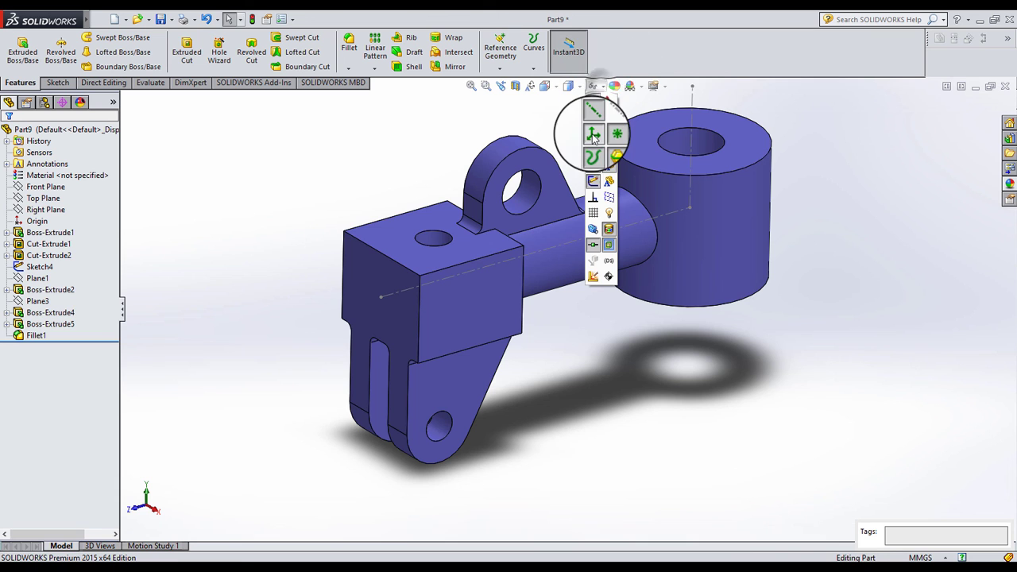
{"action": "left_click", "coordinate": [595, 183]}
{"action": "left_click", "coordinate": [528, 123]}
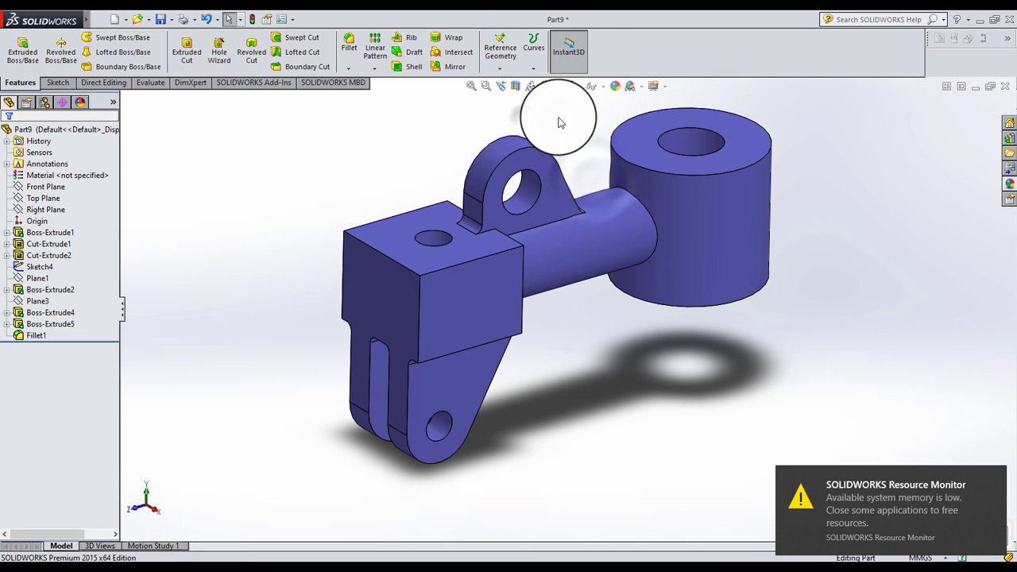